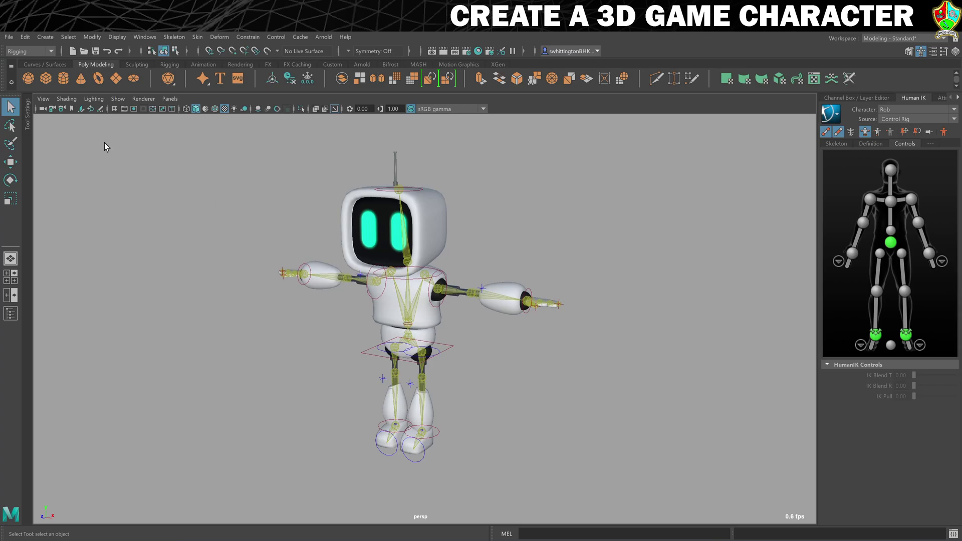
Save the scene as a new file named "12. Idle Cycle" in the scenes folder.
click(8, 37)
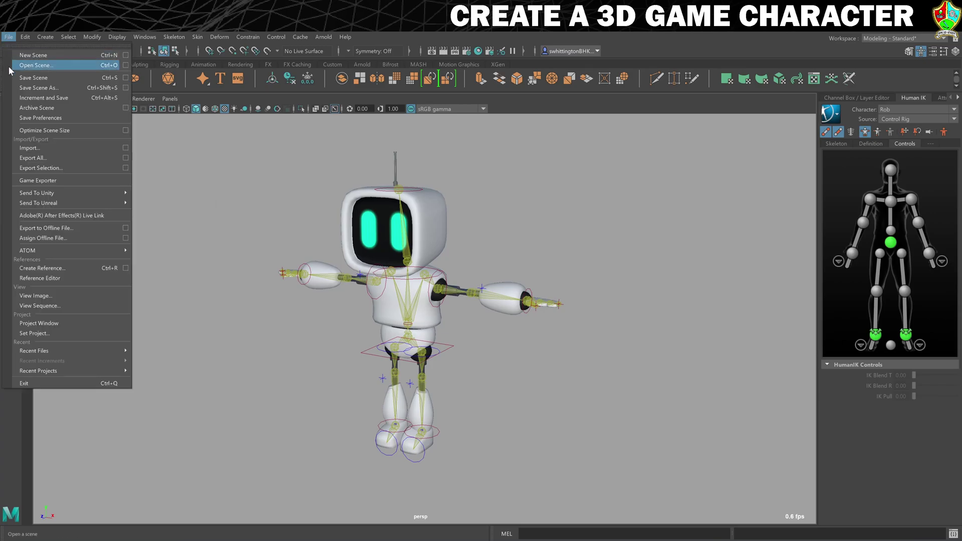
click(31, 88)
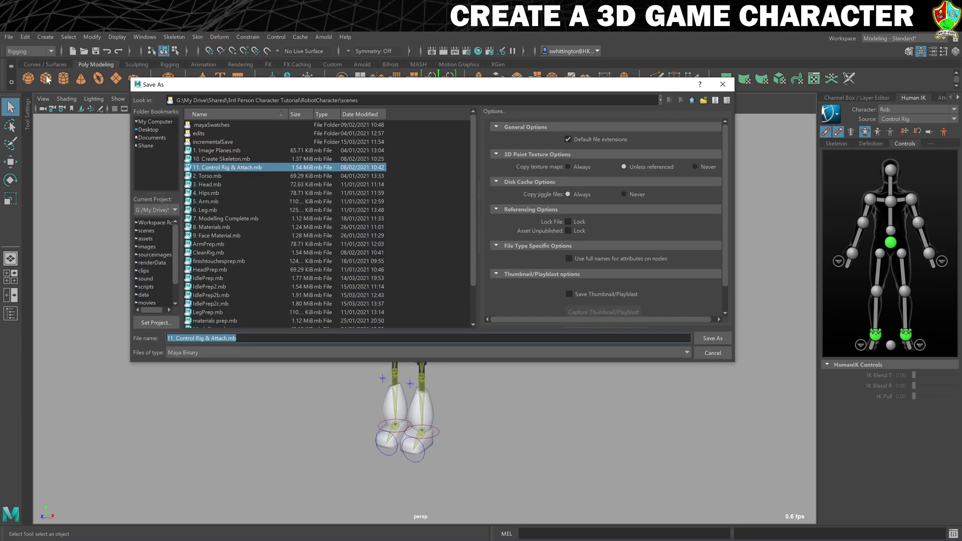
text(12. Idle Cycle)
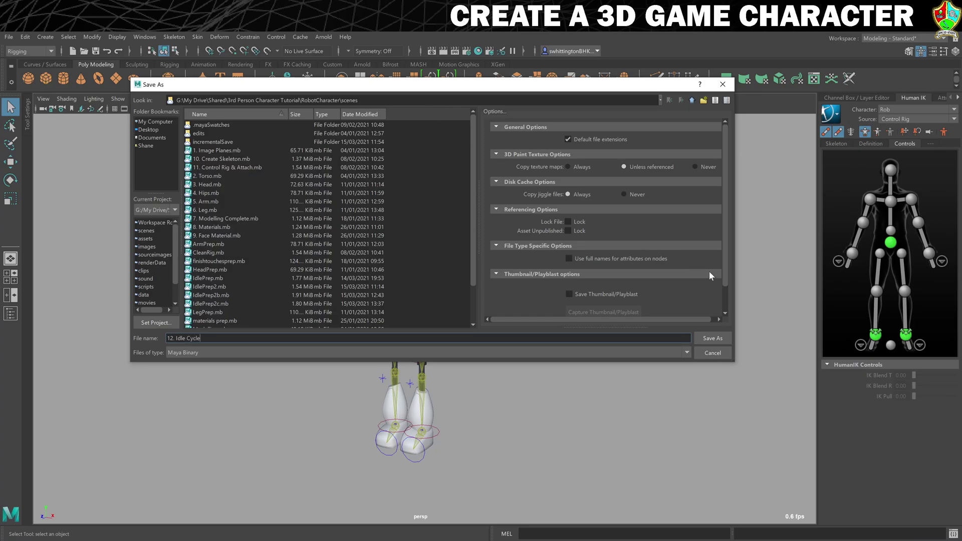
click(710, 339)
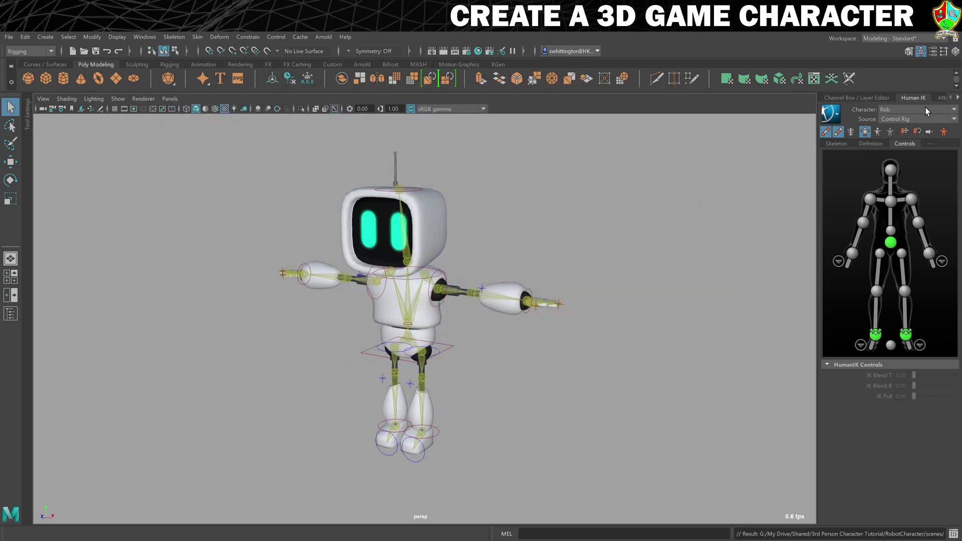
Try pulling the left wrist effector outward in the HumanIK full body mode and undo the move.
click(868, 98)
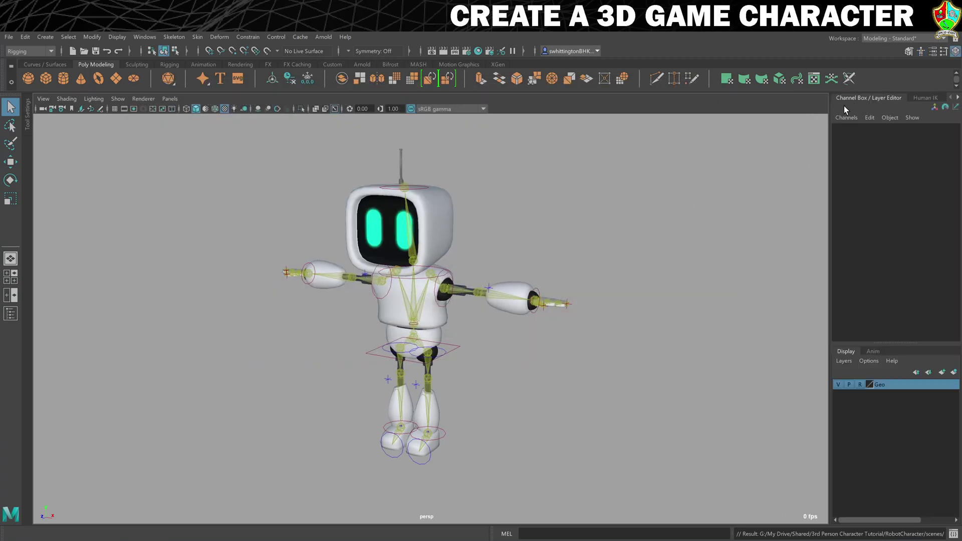
click(925, 99)
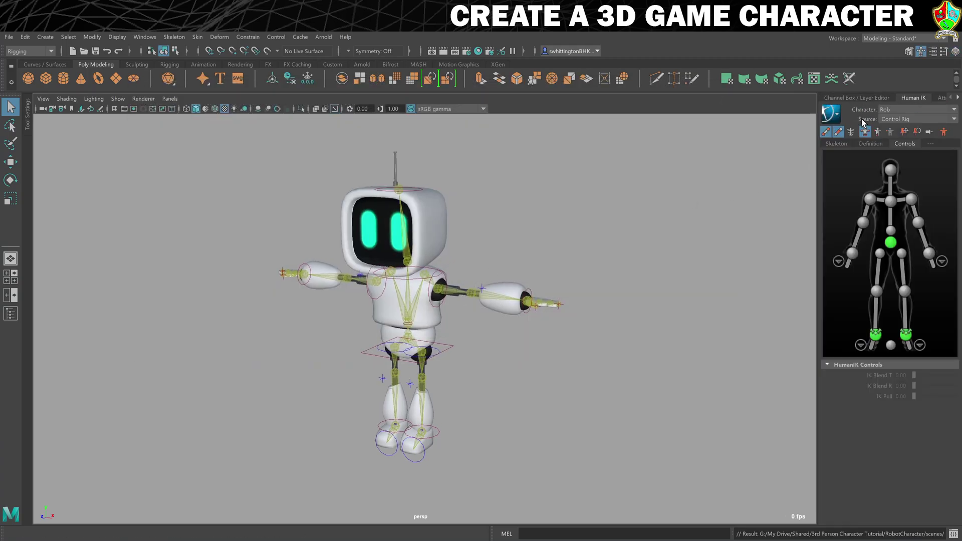
click(866, 137)
click(527, 303)
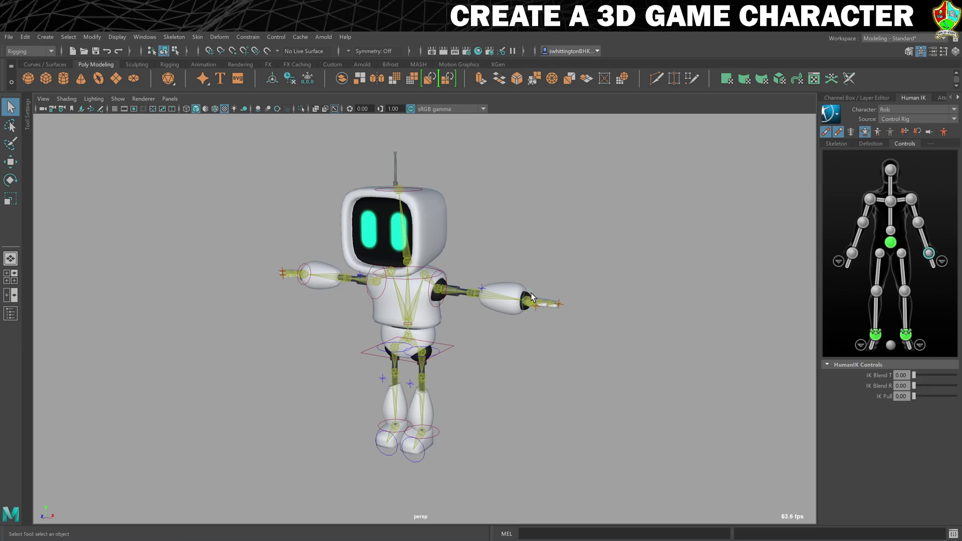
key(w)
drag(570, 307, 656, 318)
key(ctrl+z)
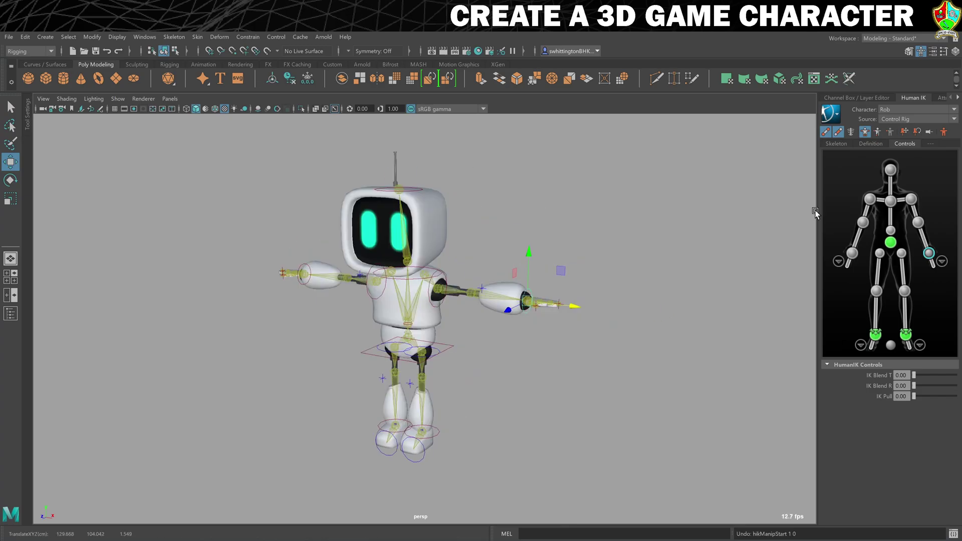
Switch the HumanIK control rig to body part mode, test moving the left wrist effector, and undo the test moves.
click(879, 133)
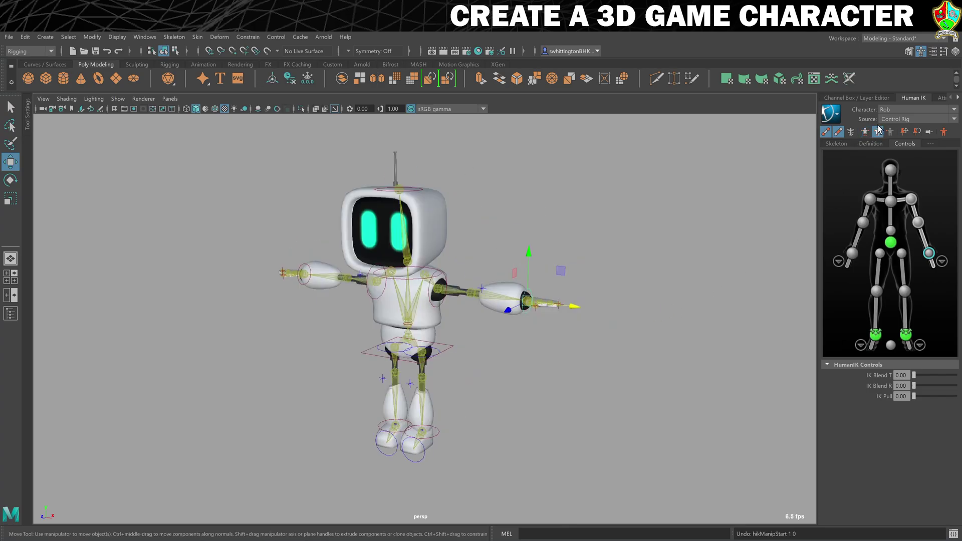
drag(584, 305, 714, 316)
drag(558, 271, 503, 289)
key(ctrl+z)
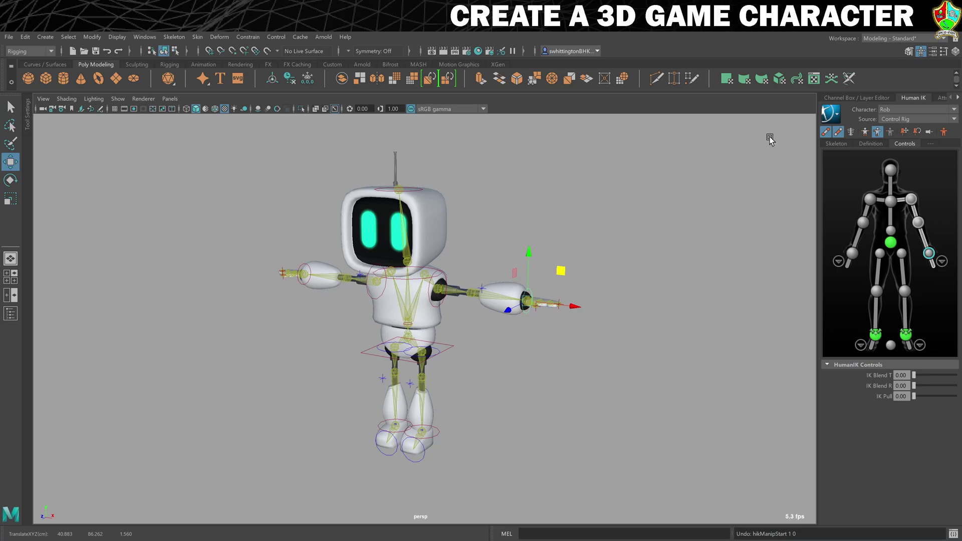
Preview the Animation workspace and settle on the Maya Classic workspace.
click(886, 38)
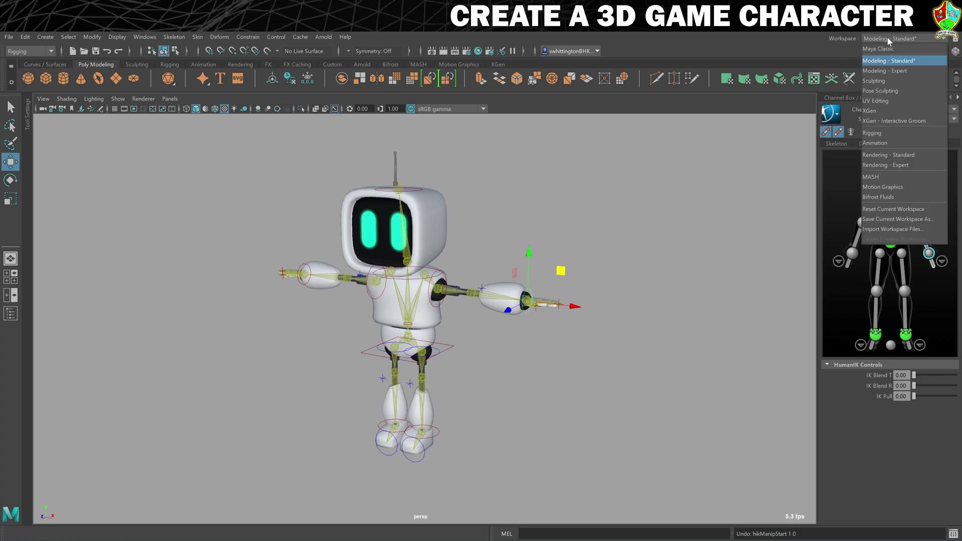
click(875, 143)
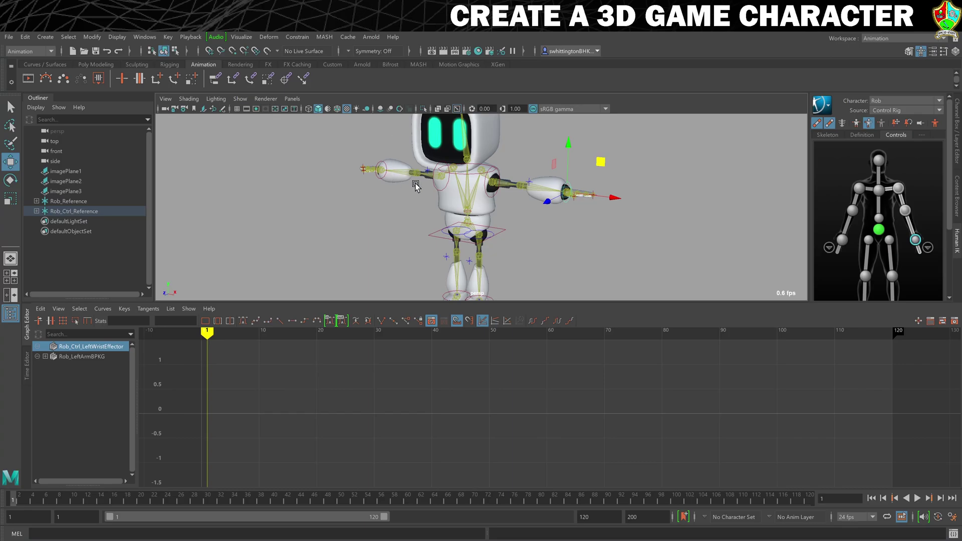
click(886, 38)
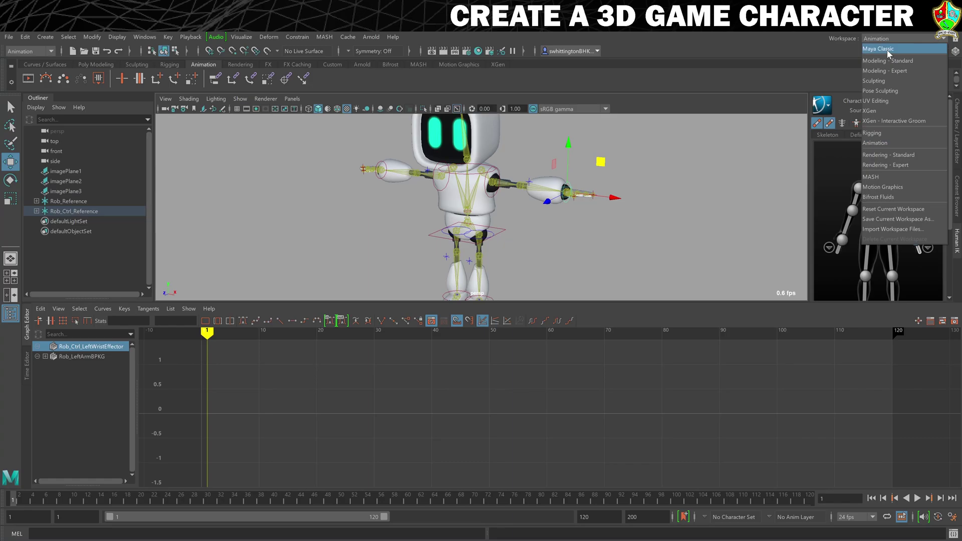
click(887, 49)
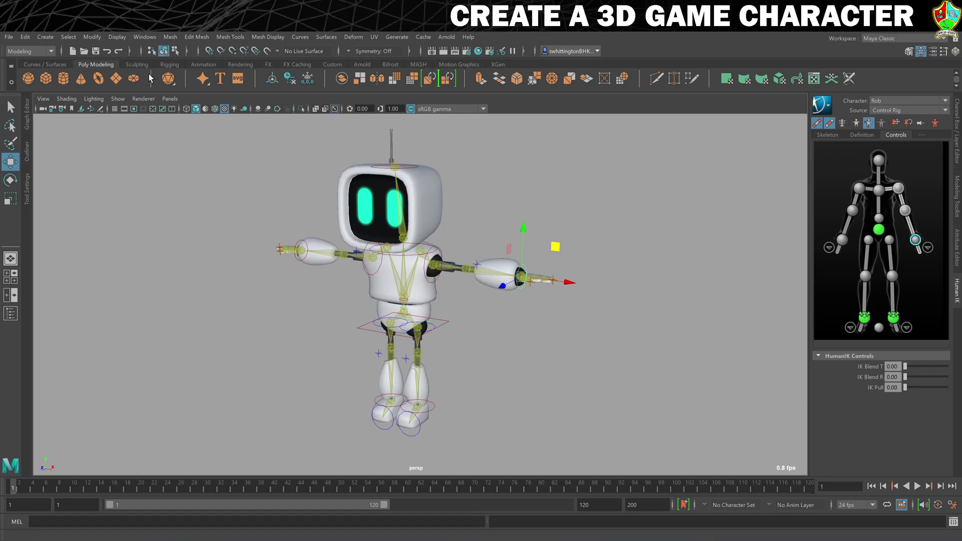
Open the Graph Editor and dock it in its own column beside the perspective viewport.
click(146, 37)
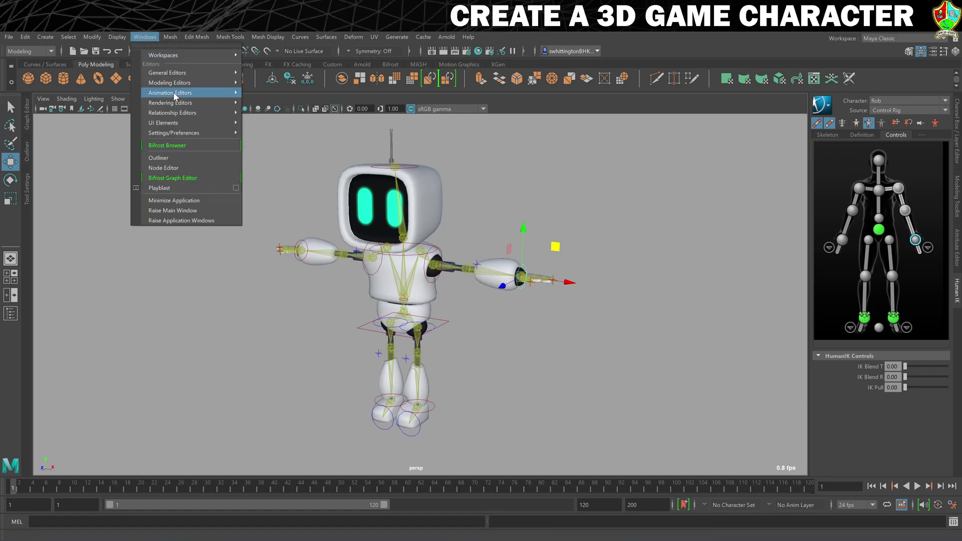
mouse_move(175, 96)
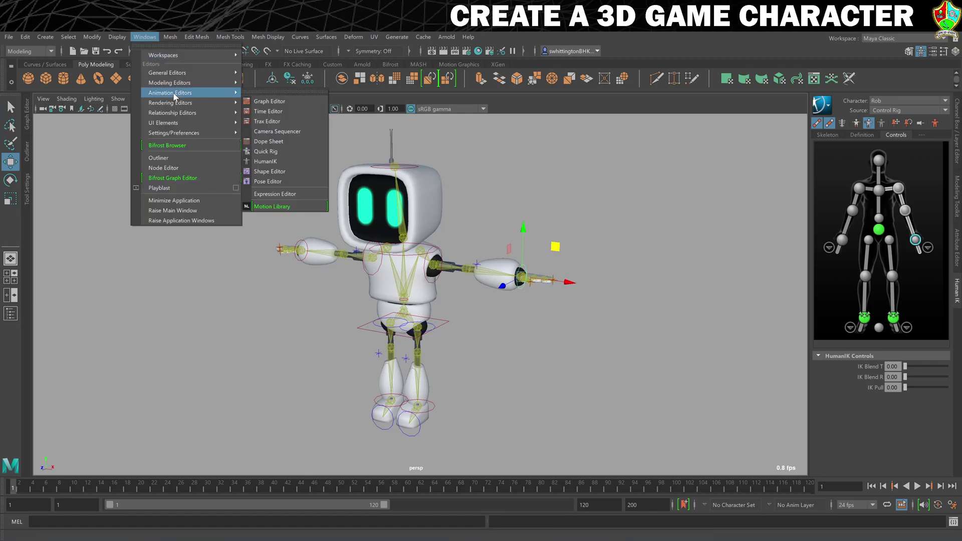
click(302, 105)
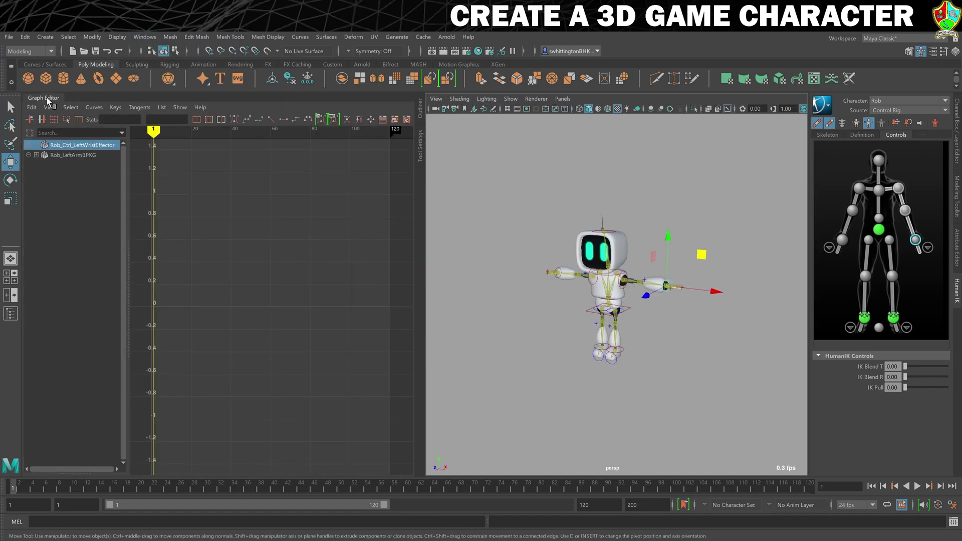
drag(48, 100, 33, 157)
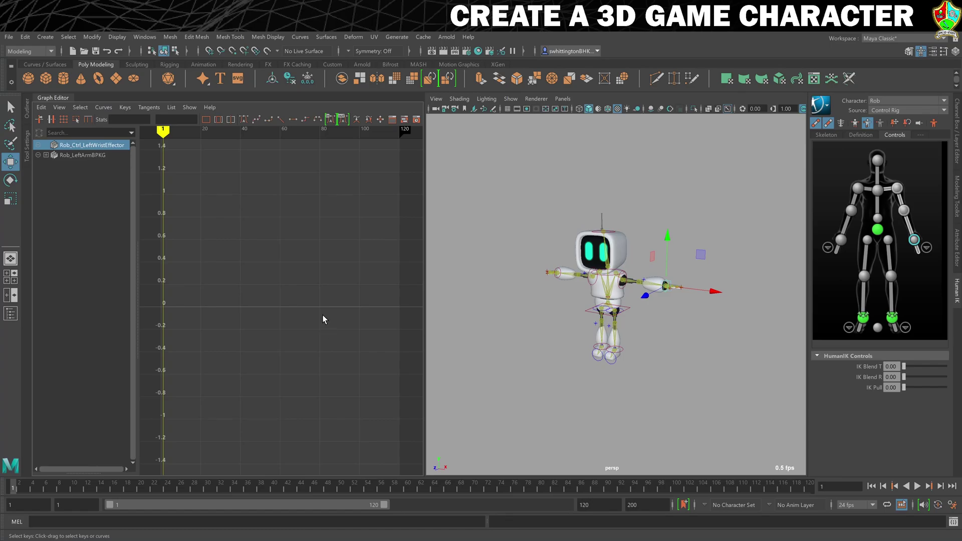
Toggle automatic keyframing on and off again, and narrow the Graph Editor to give the perspective viewport more room.
click(938, 507)
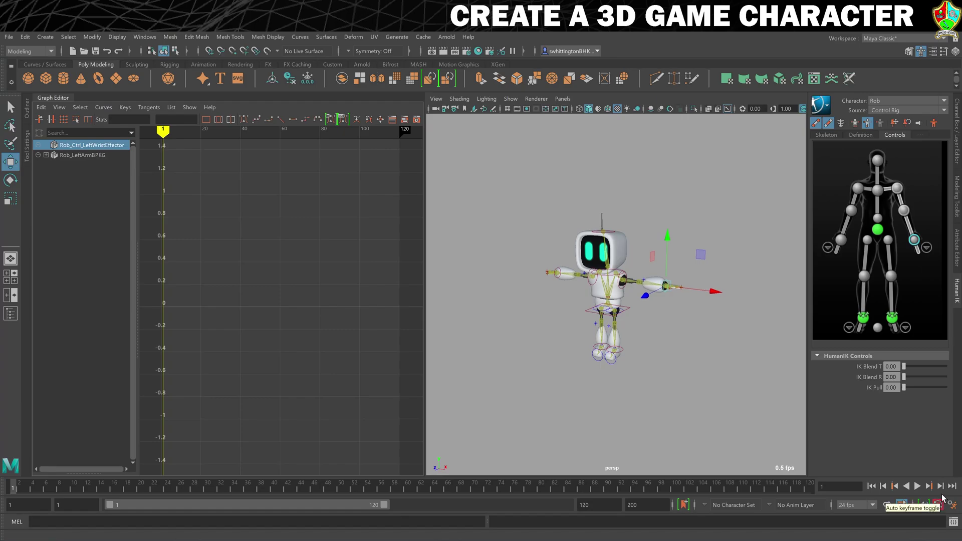
click(937, 504)
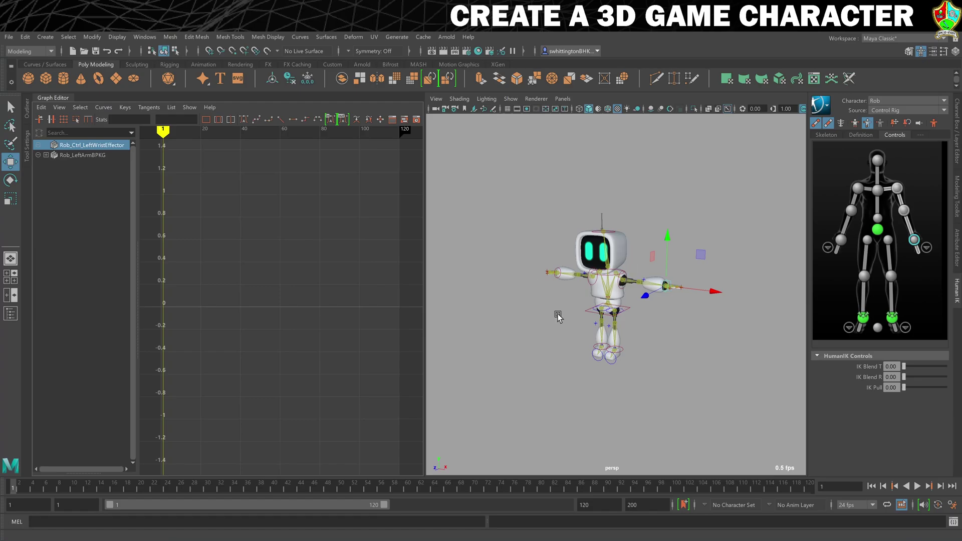
scroll(558, 315, up, 2)
drag(424, 273, 256, 268)
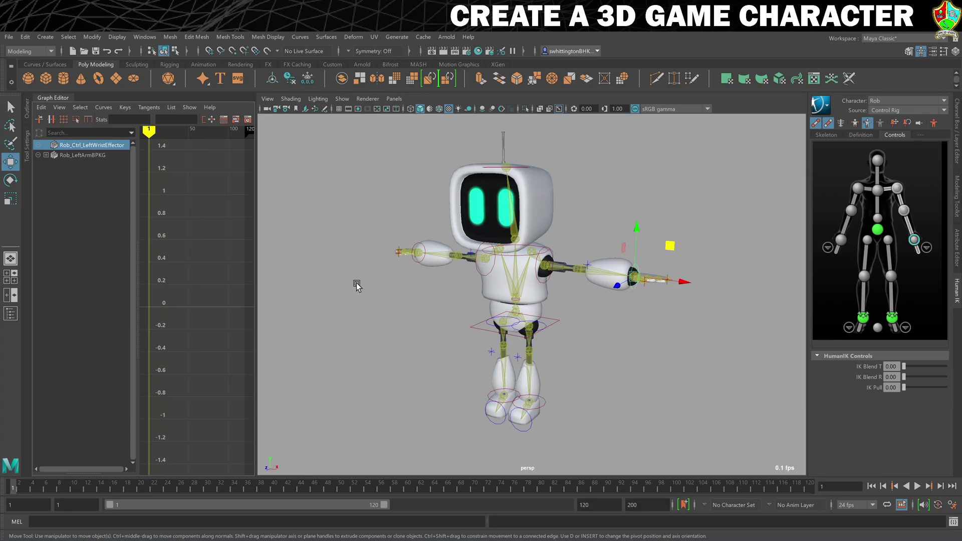
Lower the robot's hips effector slightly along the vertical axis so the knees bend.
alt+drag(436, 329, 456, 301)
alt+middle_drag(470, 307, 466, 299)
alt+right_drag(466, 299, 498, 302)
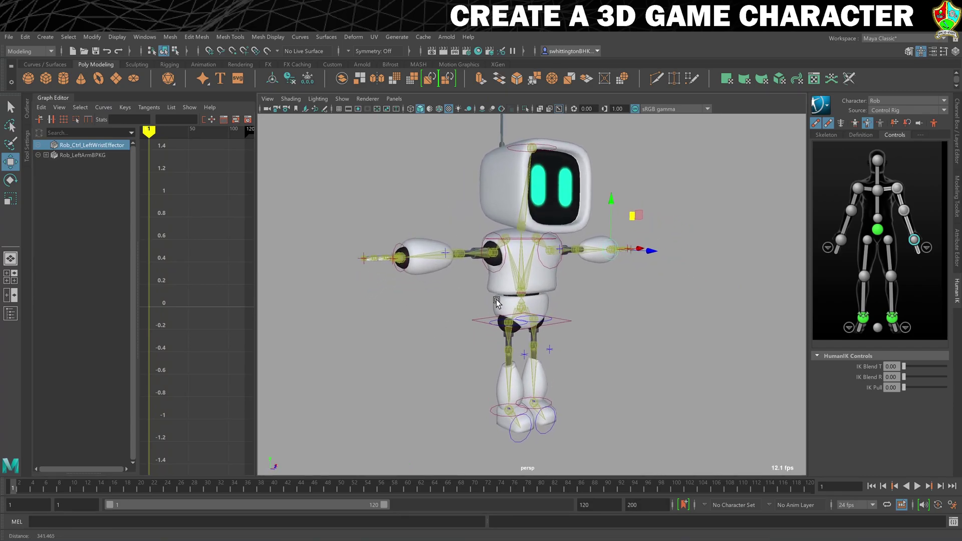
click(572, 318)
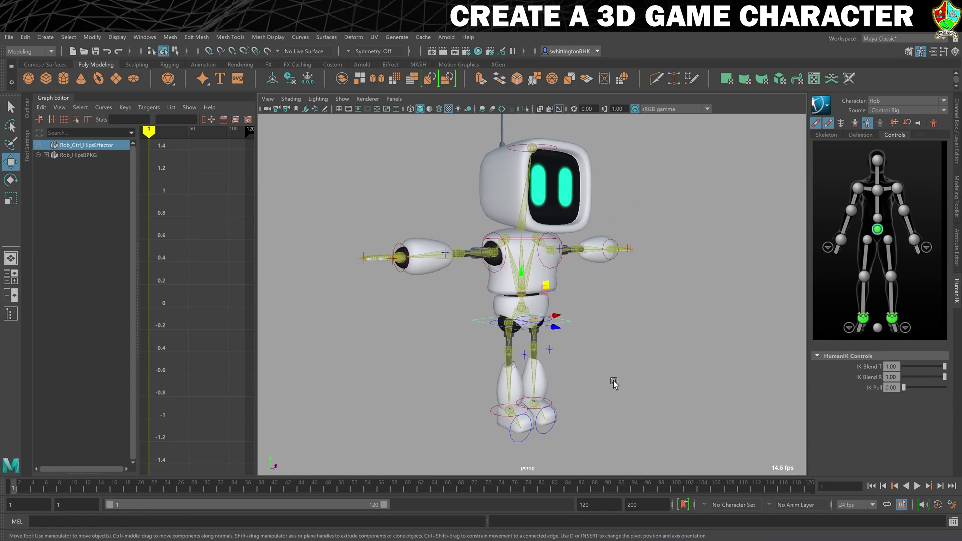
click(635, 365)
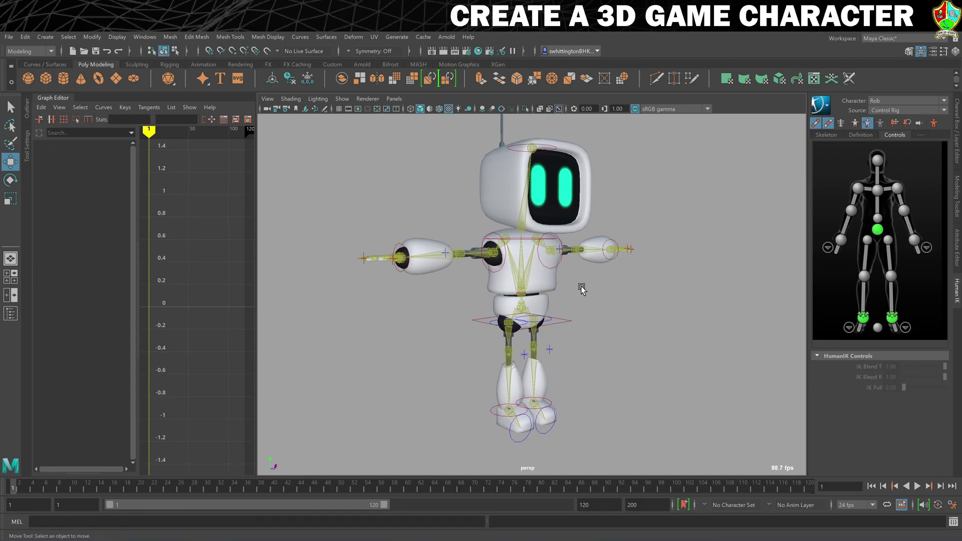
click(570, 326)
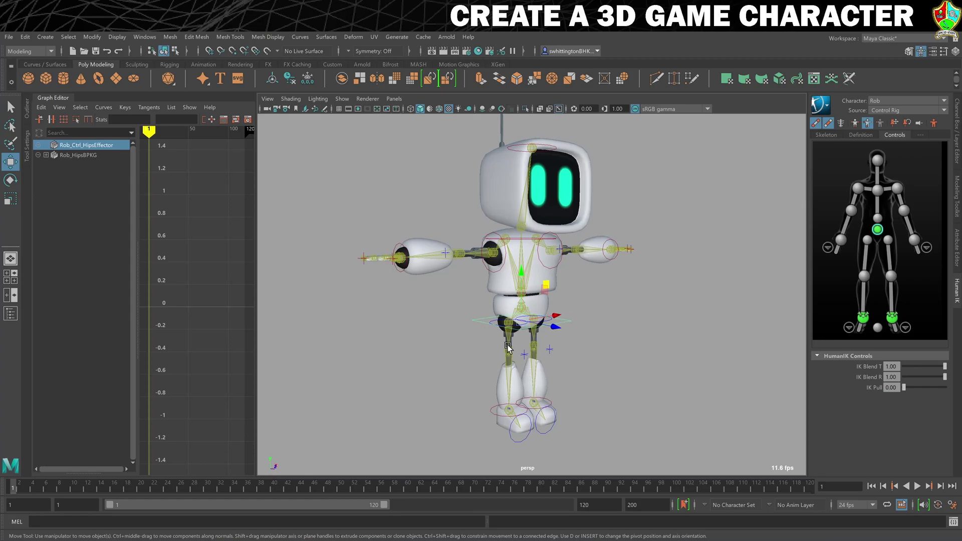
drag(518, 272, 520, 286)
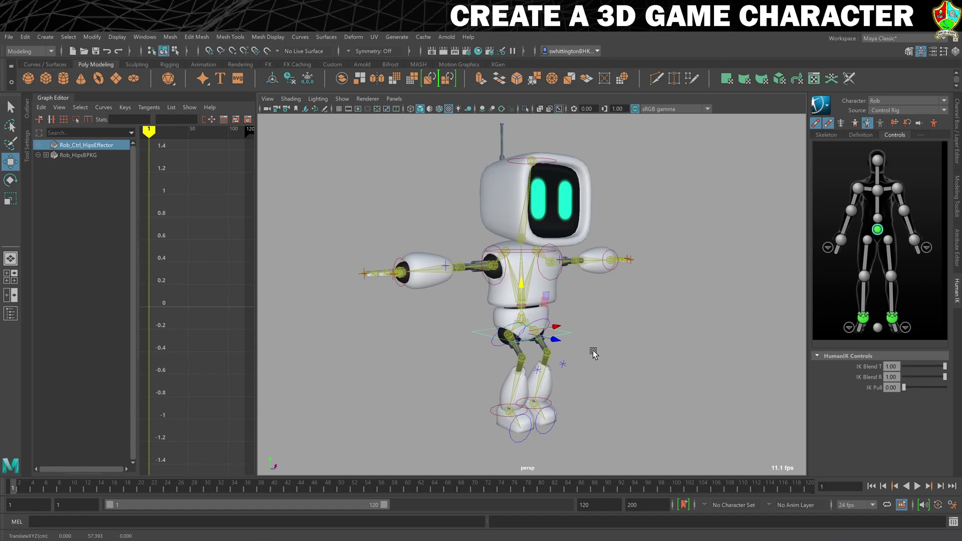
Move the left ankle effector outward and forward along the ground plane to widen the stance.
alt+middle_drag(604, 376, 601, 347)
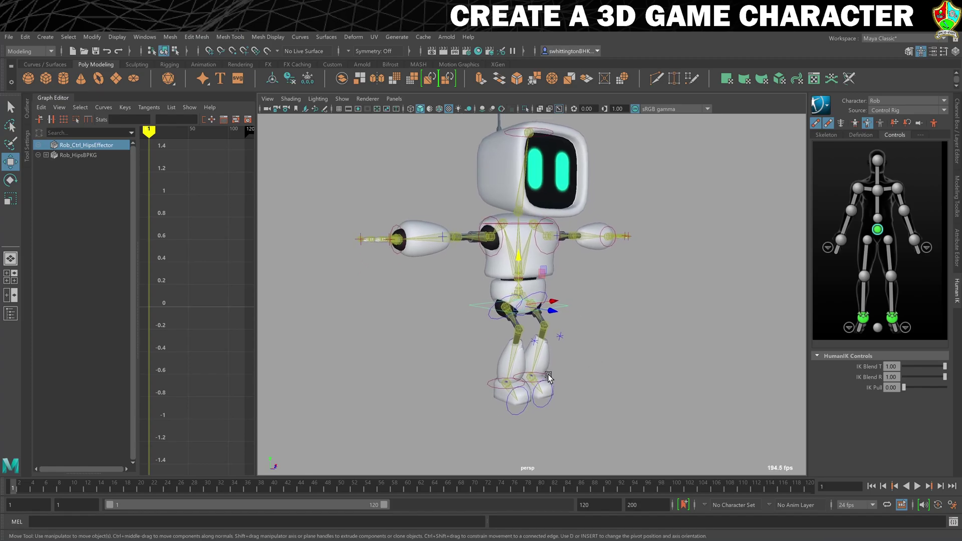
click(551, 378)
alt+drag(553, 380, 612, 416)
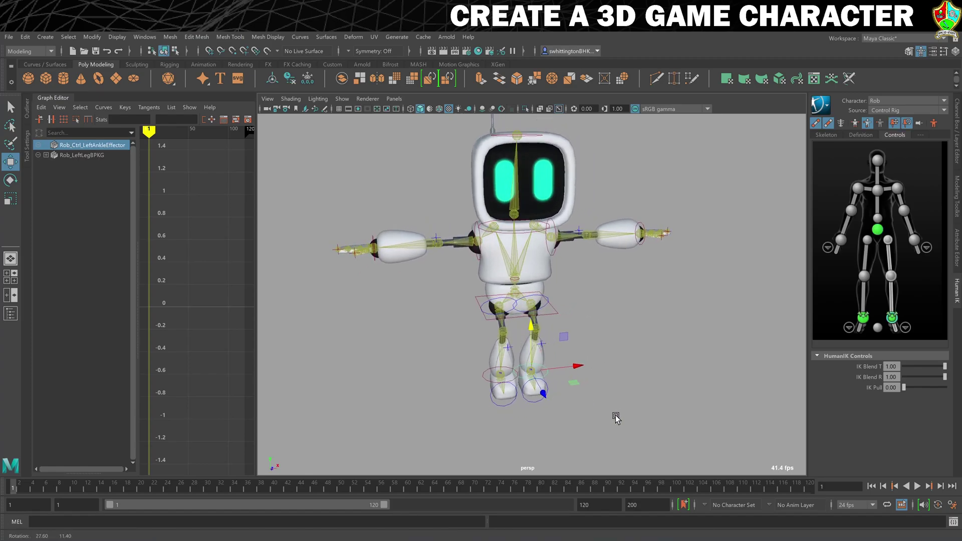
middle_drag(572, 384, 606, 426)
Try adjusting the left foot effector at the toes and undo the change.
key(e)
click(631, 411)
click(568, 399)
mouse_move(597, 417)
mouse_down()
mouse_move(608, 411)
mouse_move(597, 399)
mouse_move(599, 414)
mouse_up()
Rotate the left ankle effector slightly outward about the vertical axis in the top view so the toes turn out.
key(space)
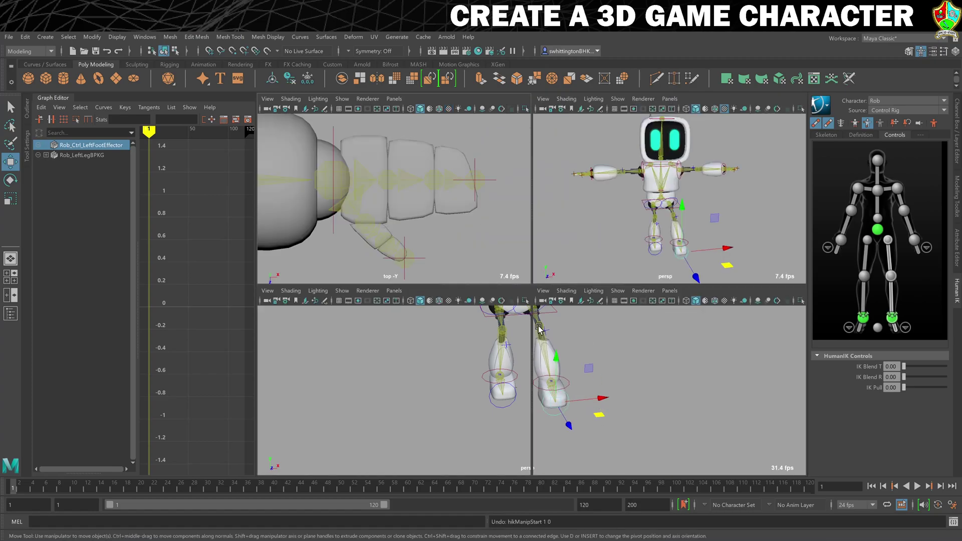
key(space)
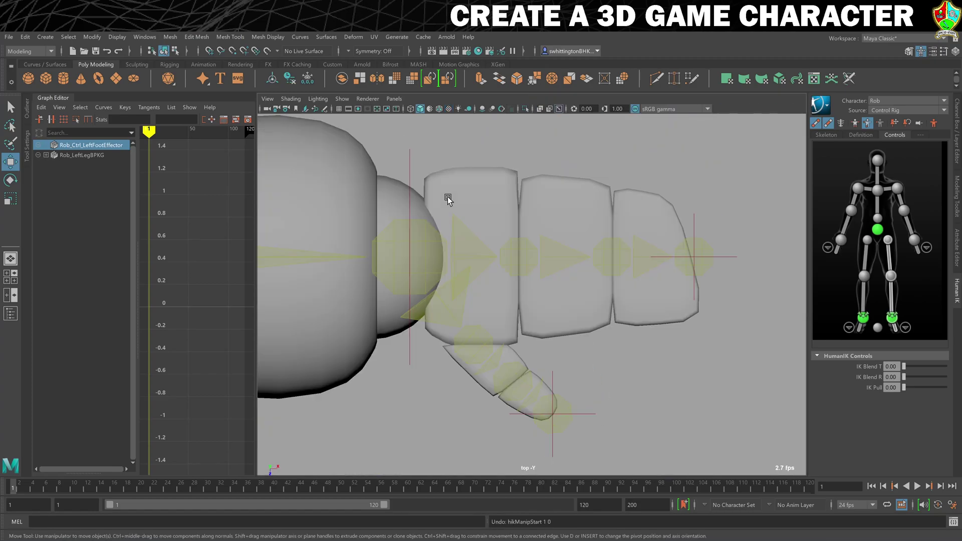
key(f)
scroll(475, 220, down, 8)
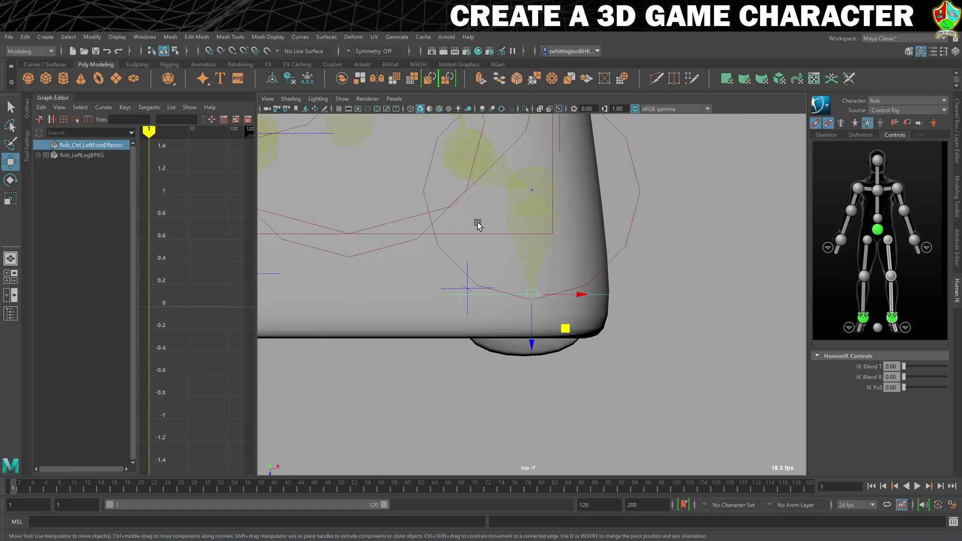
scroll(478, 221, down, 4)
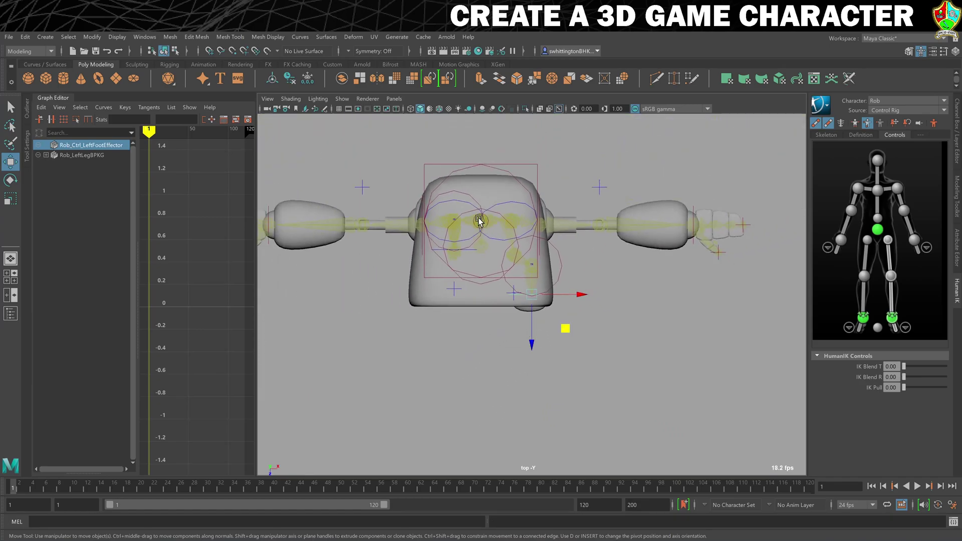
click(554, 266)
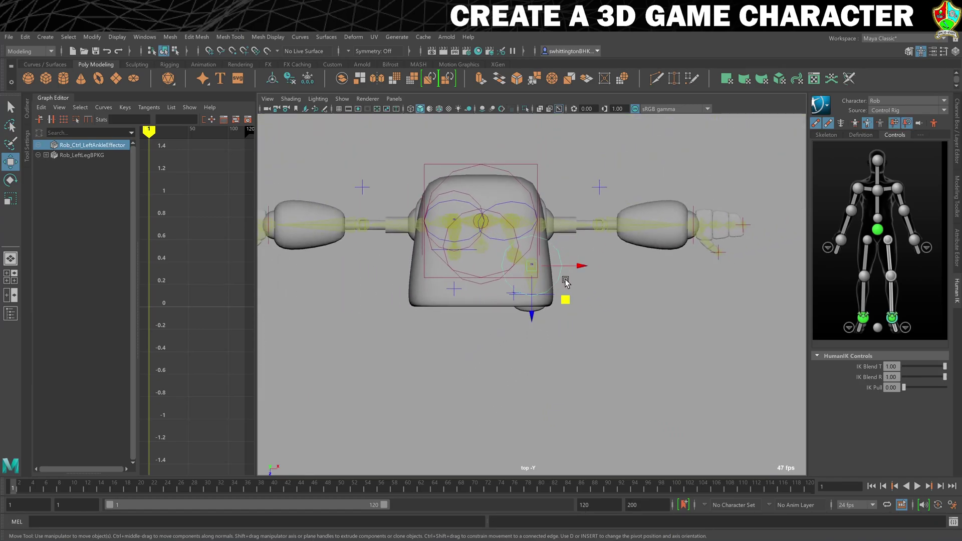
key(space)
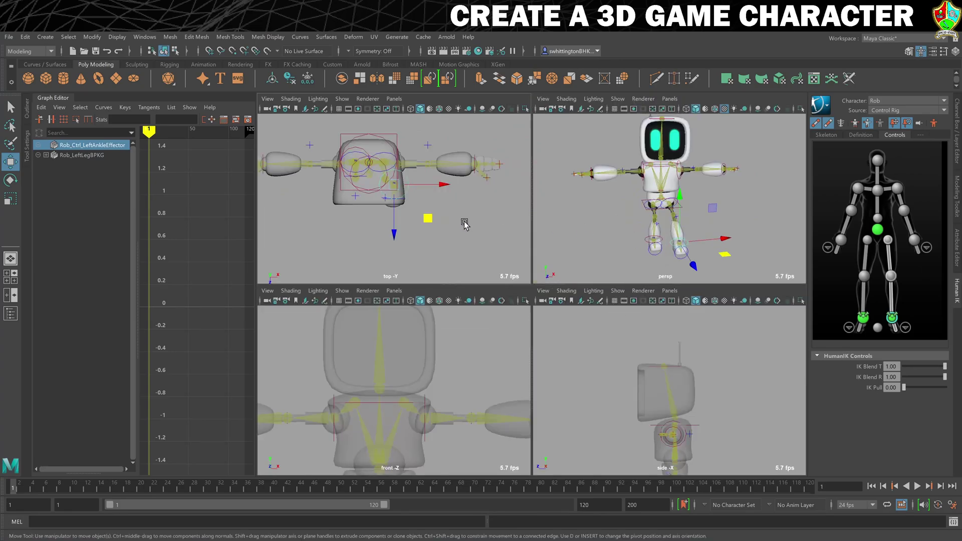
key(space)
key(e)
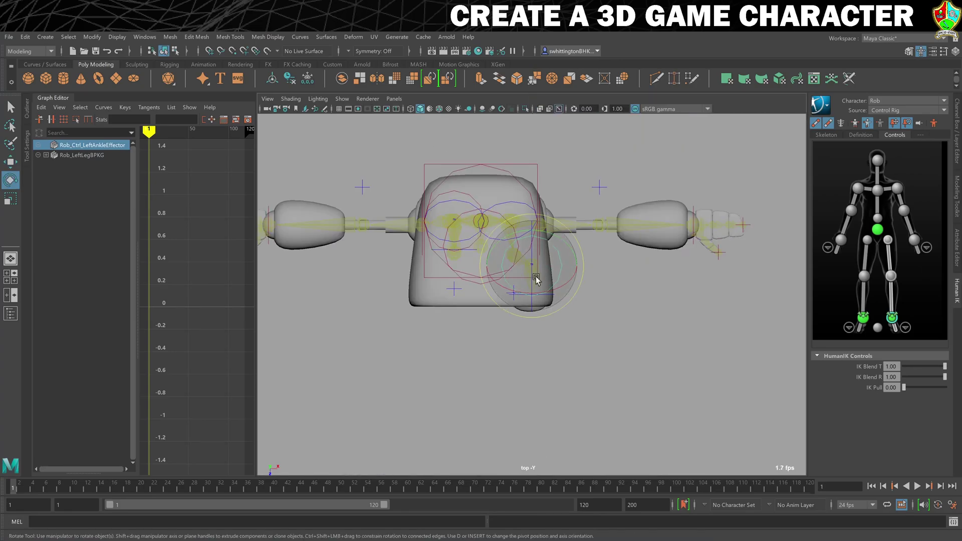
click(532, 321)
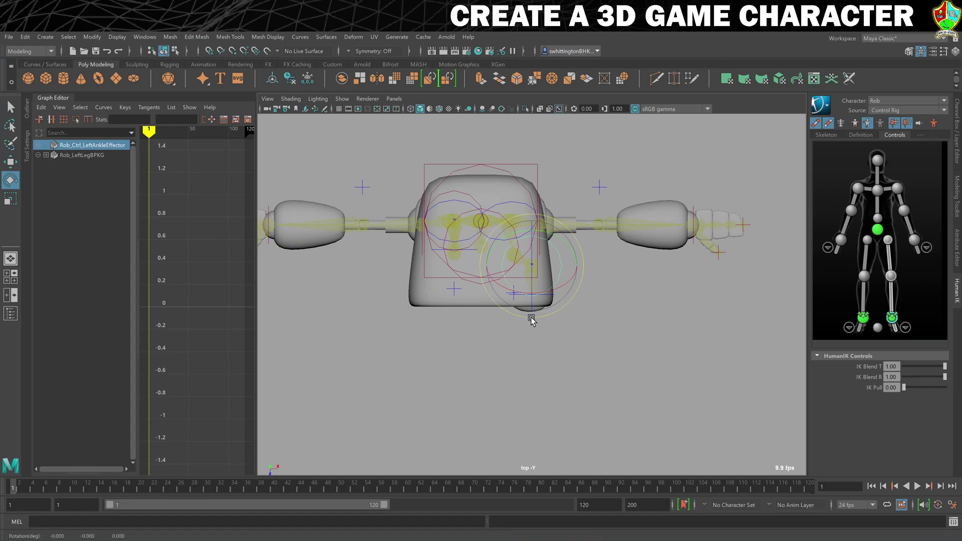
drag(536, 320, 542, 321)
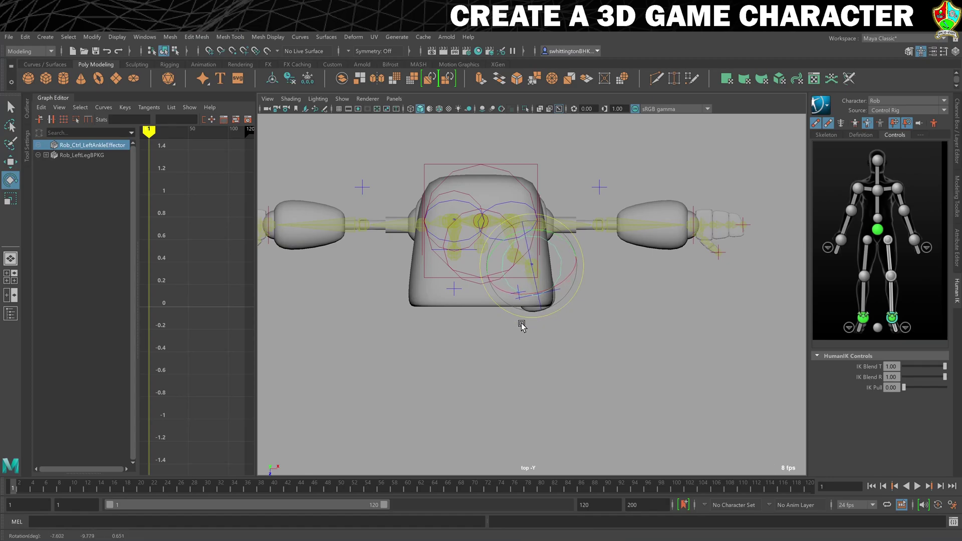
Move the right ankle effector outward and backward along the ground plane so the feet are staggered.
key(space)
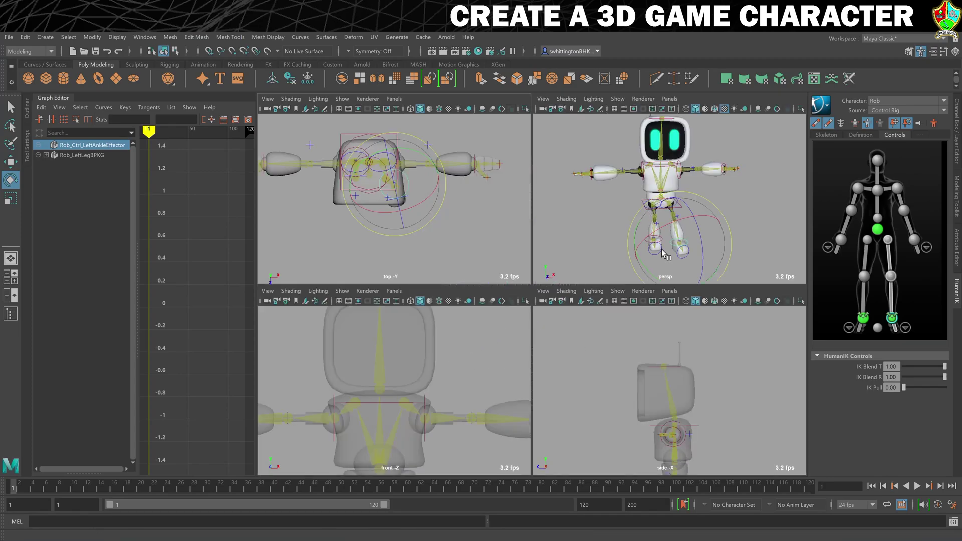
mouse_move(714, 257)
alt+mouse_down()
mouse_move(698, 243)
mouse_move(728, 255)
alt+mouse_up()
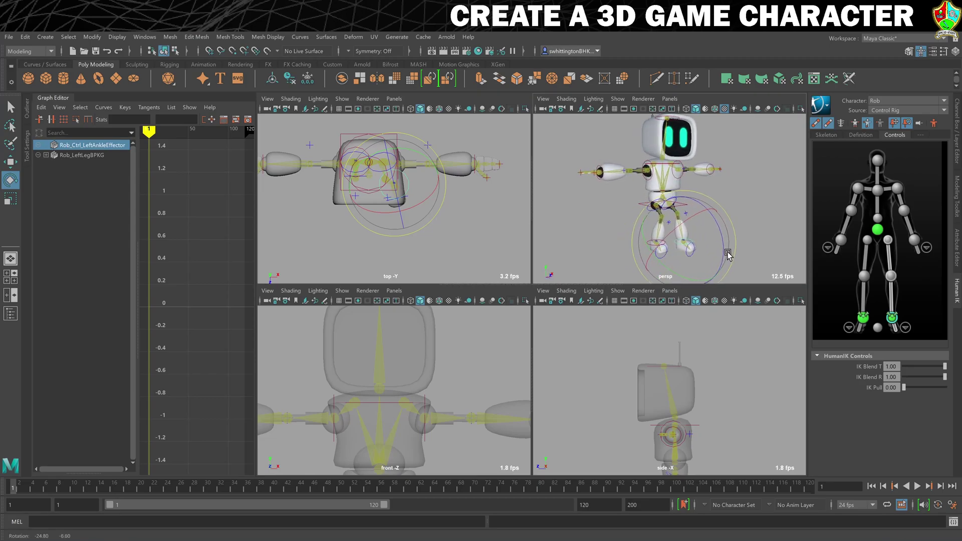
key(space)
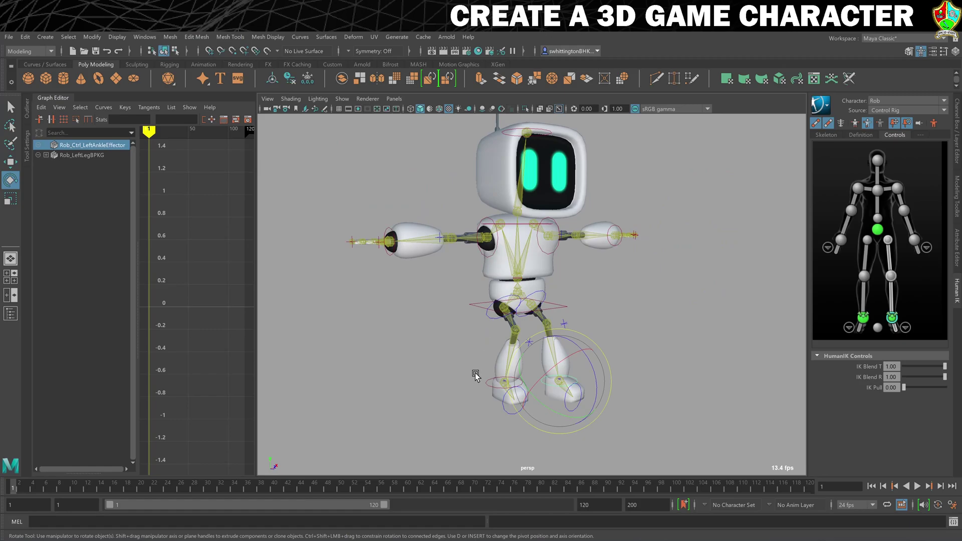
drag(489, 383, 489, 384)
key(w)
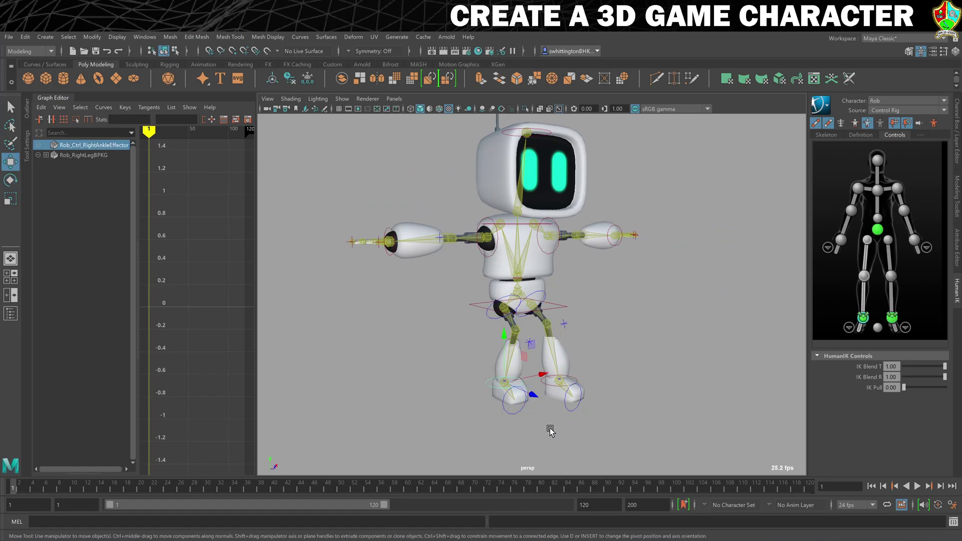
alt+drag(569, 415, 510, 397)
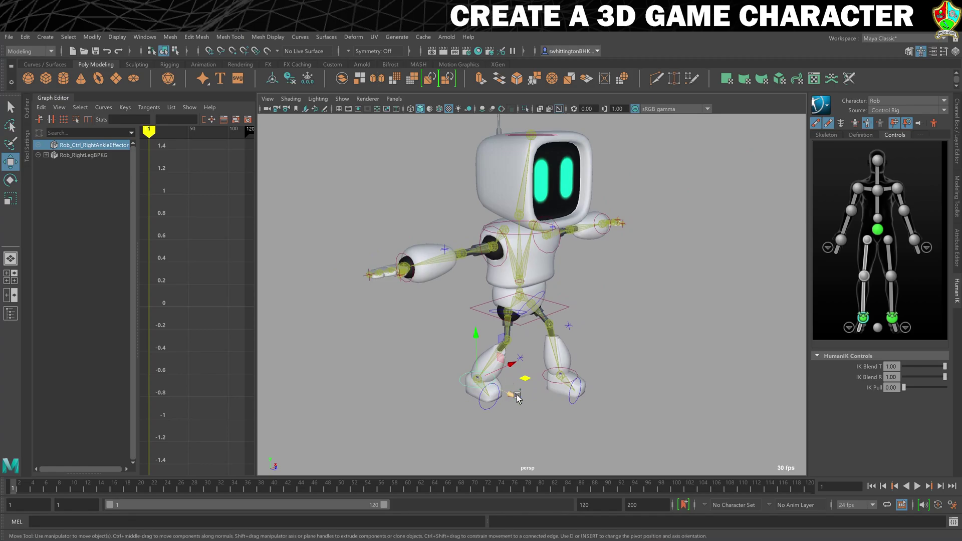
mouse_move(526, 402)
alt+mouse_down()
mouse_move(537, 401)
mouse_move(531, 408)
alt+mouse_up()
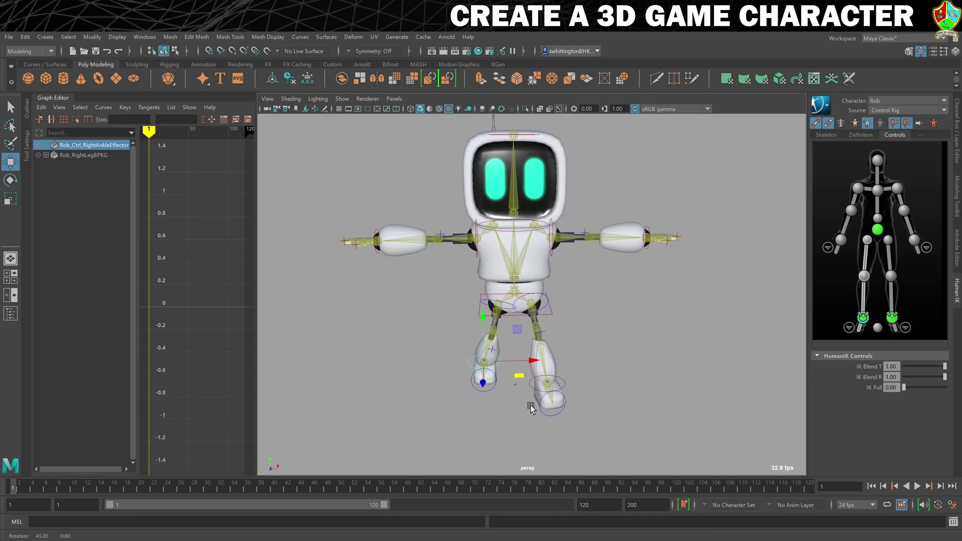
Rotate the right ankle effector outward about the vertical axis in the top view.
key(space)
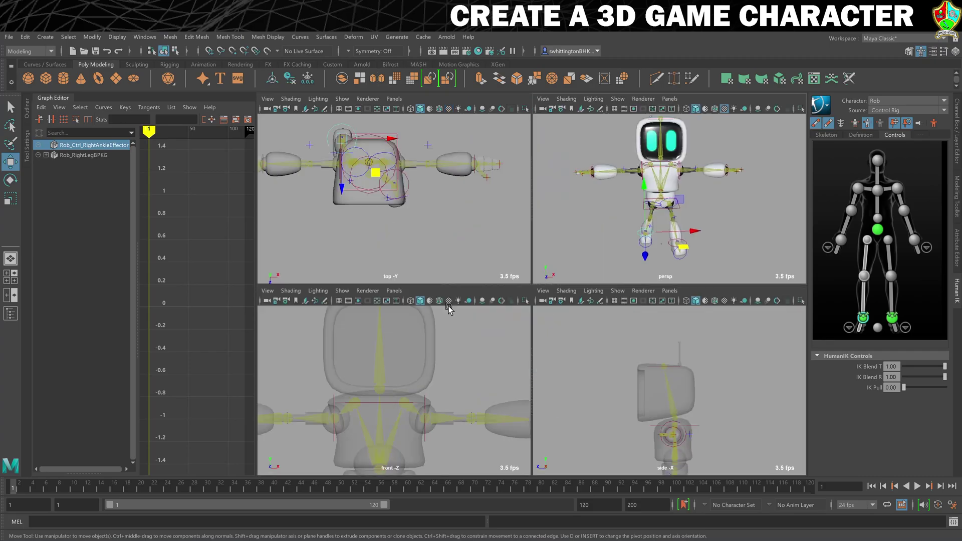
key(space)
key(e)
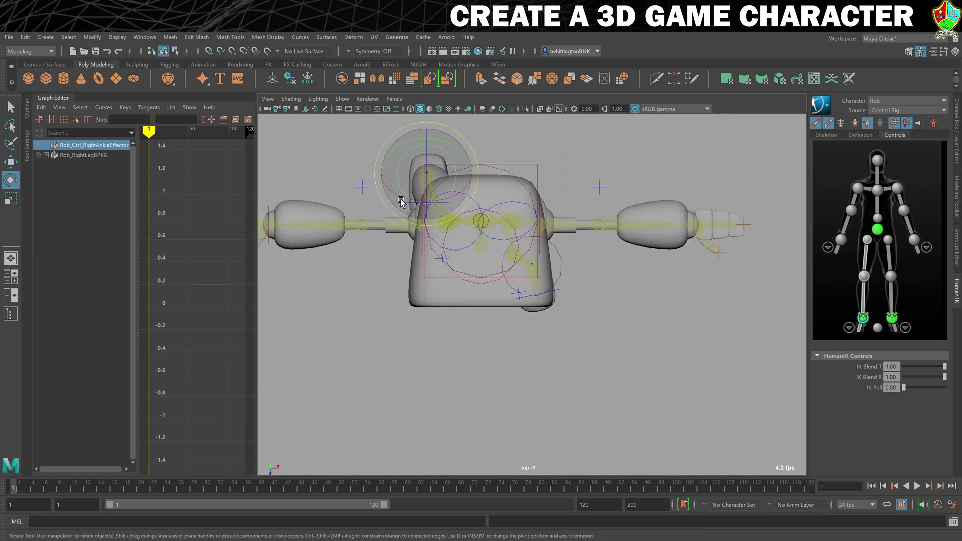
drag(443, 225, 435, 226)
key(space)
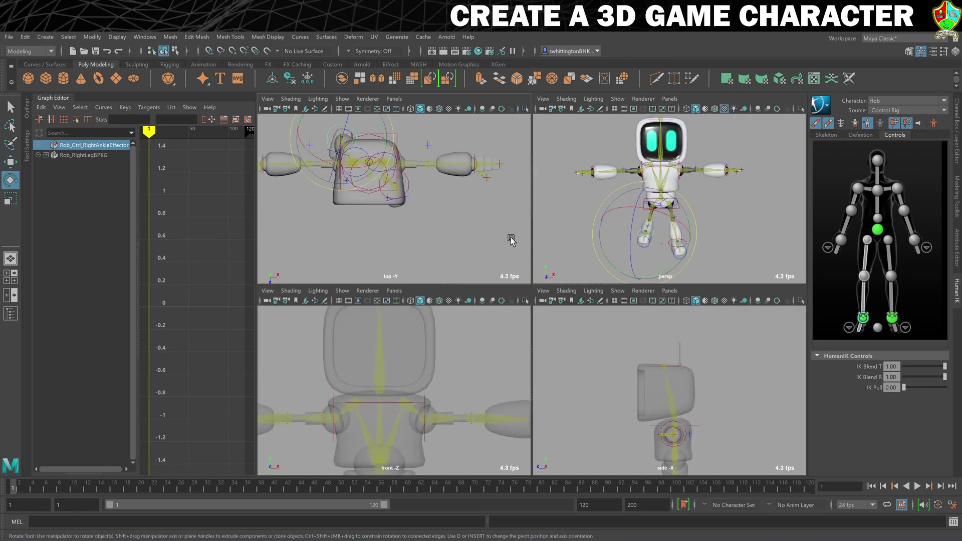
Pitch the right ankle effector in the side view so the heel lifts and the toes point down.
key(f)
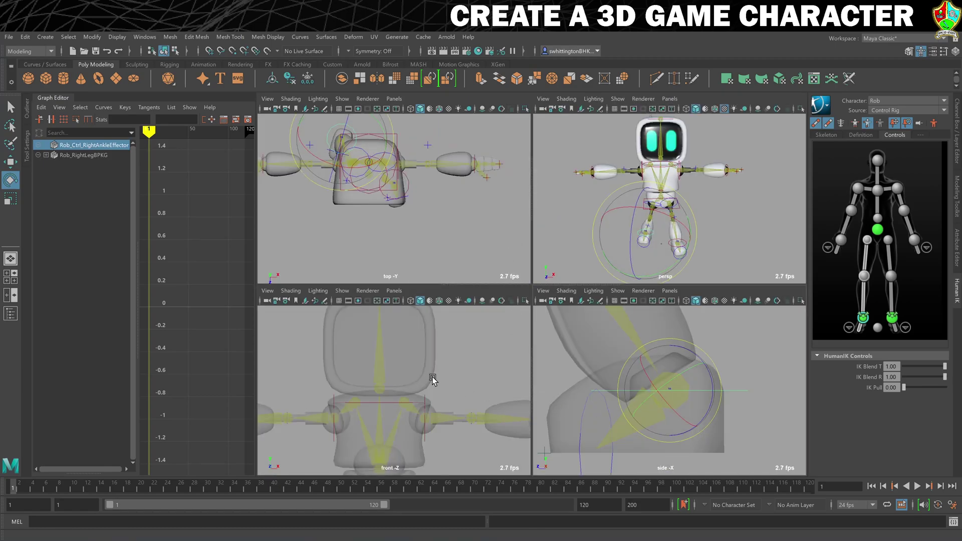
key(f)
scroll(644, 385, down, 5)
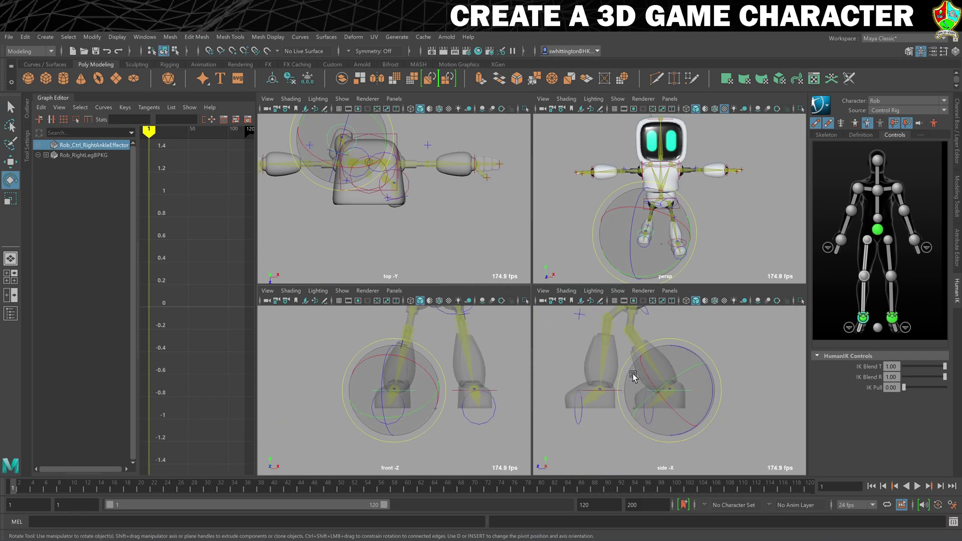
drag(719, 378, 694, 356)
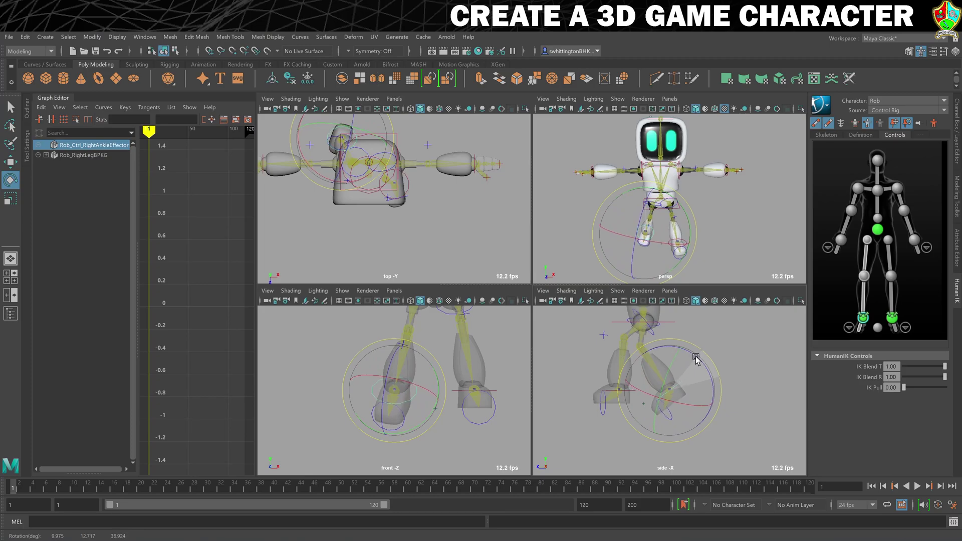
Raise the right ankle effector and shift it back, showing the side-view grid to align the toes with the ground.
key(w)
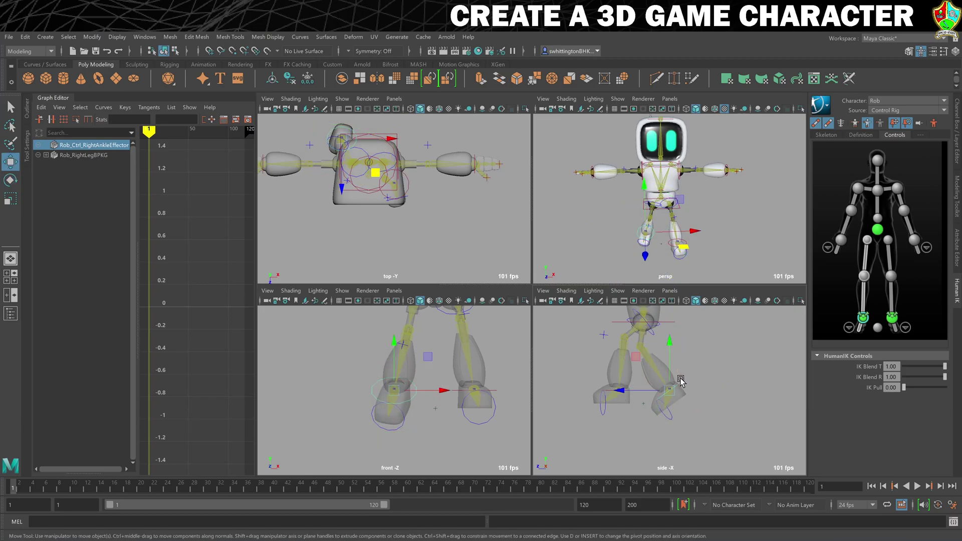
drag(634, 356, 641, 348)
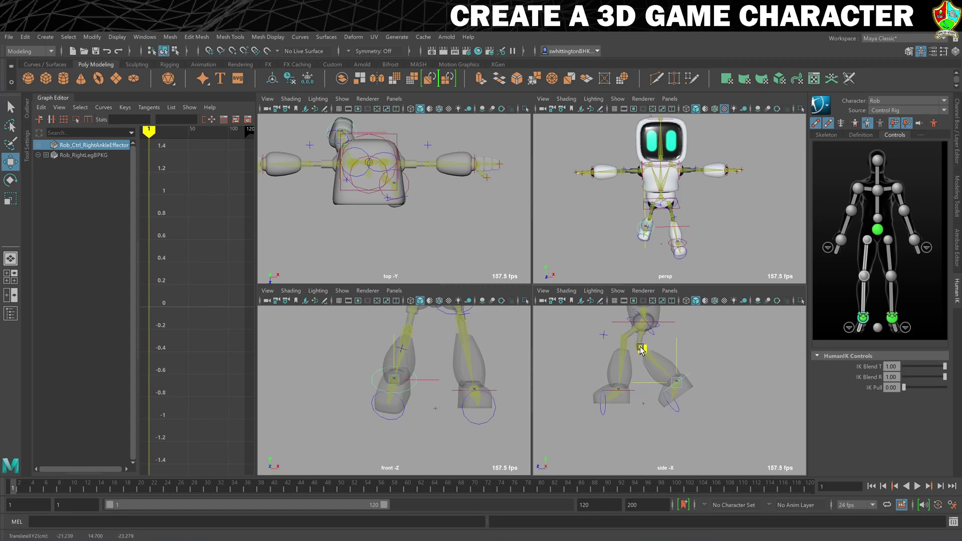
click(614, 300)
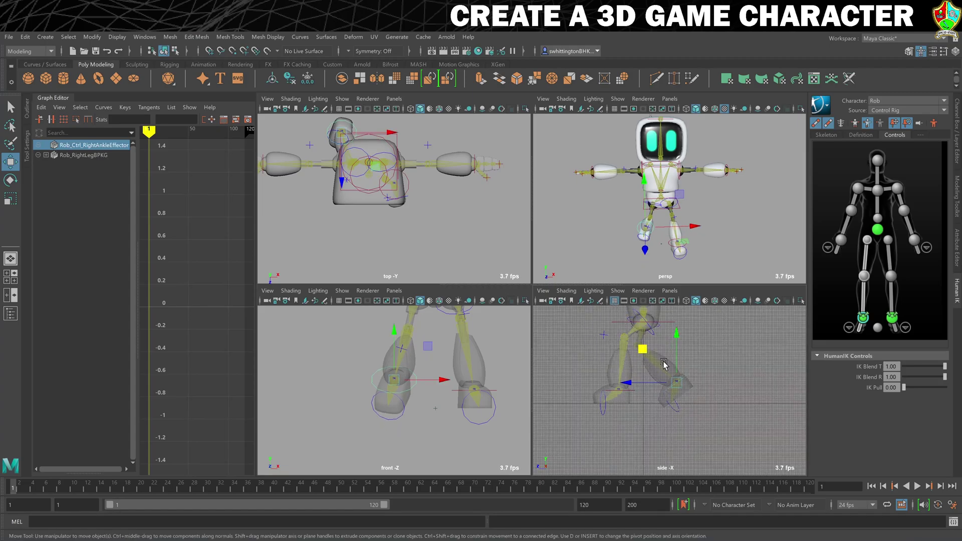
drag(674, 339, 675, 338)
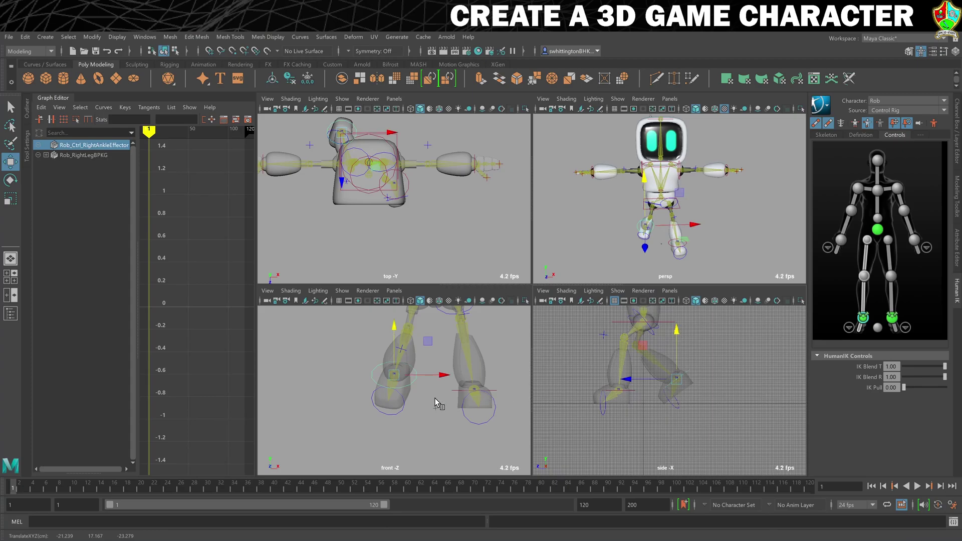
Rotate the right ankle effector slightly in the front view, and nudge it up and back in the side view.
key(e)
drag(404, 371, 412, 372)
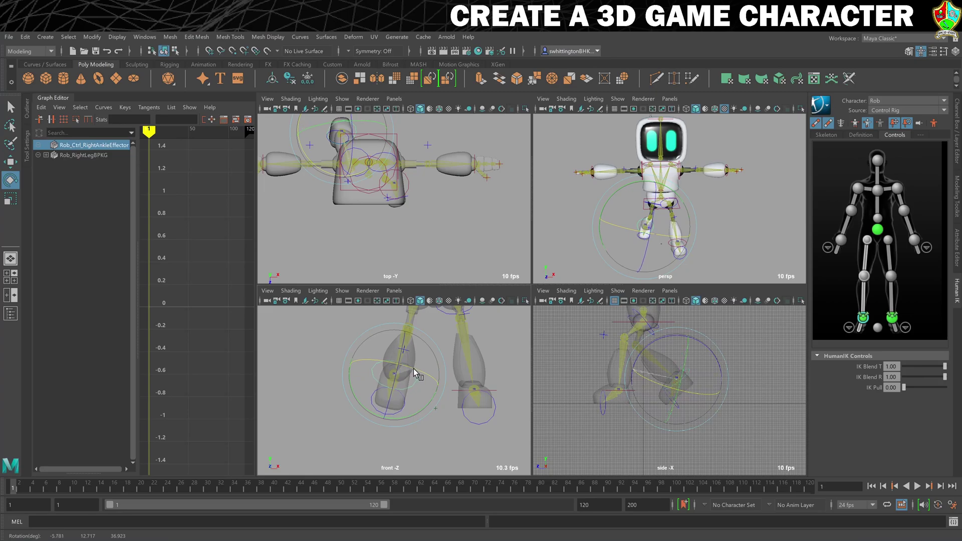
key(w)
drag(642, 345, 647, 341)
alt+drag(676, 251, 703, 253)
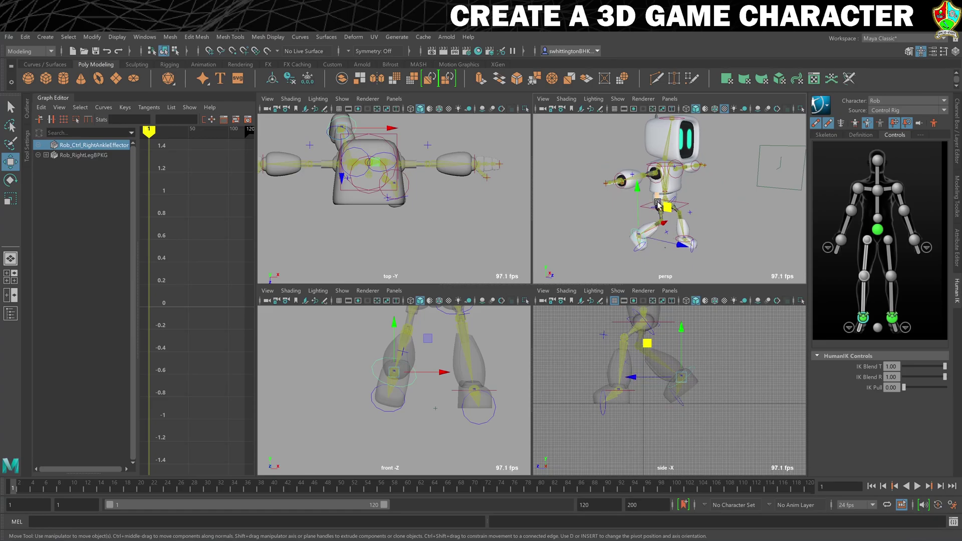
Raise the hips effector slightly and adjust the right ankle effector's distance behind the body along the depth axis.
click(688, 203)
drag(665, 162, 666, 161)
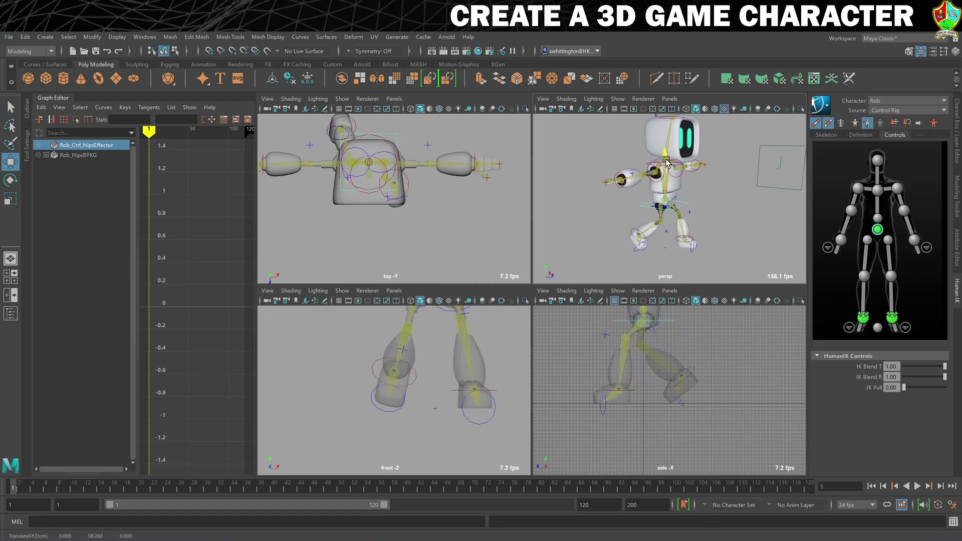
mouse_move(698, 230)
alt+mouse_down()
mouse_move(729, 224)
mouse_move(715, 227)
alt+mouse_up()
mouse_move(685, 355)
mouse_down()
mouse_move(698, 370)
mouse_move(701, 360)
mouse_up()
alt+drag(670, 260, 750, 216)
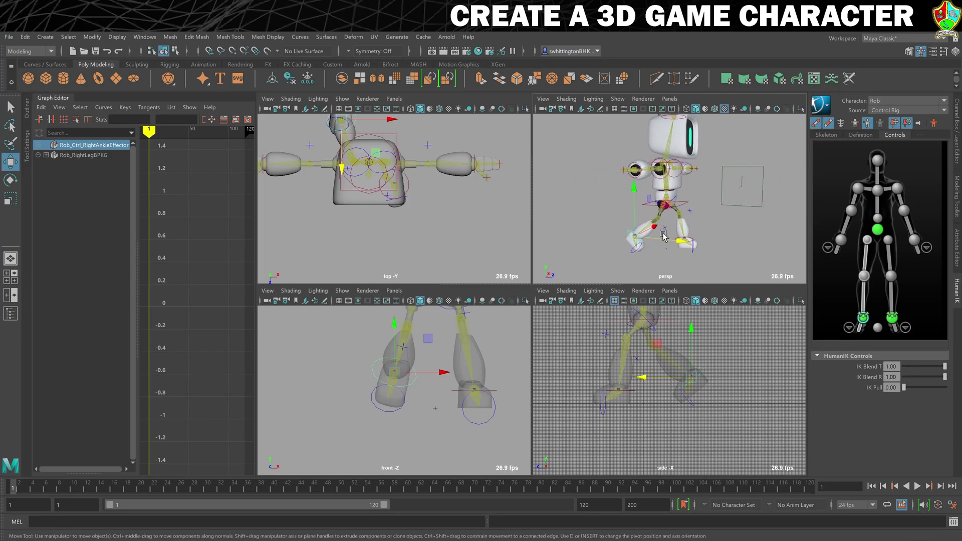
drag(679, 241, 689, 241)
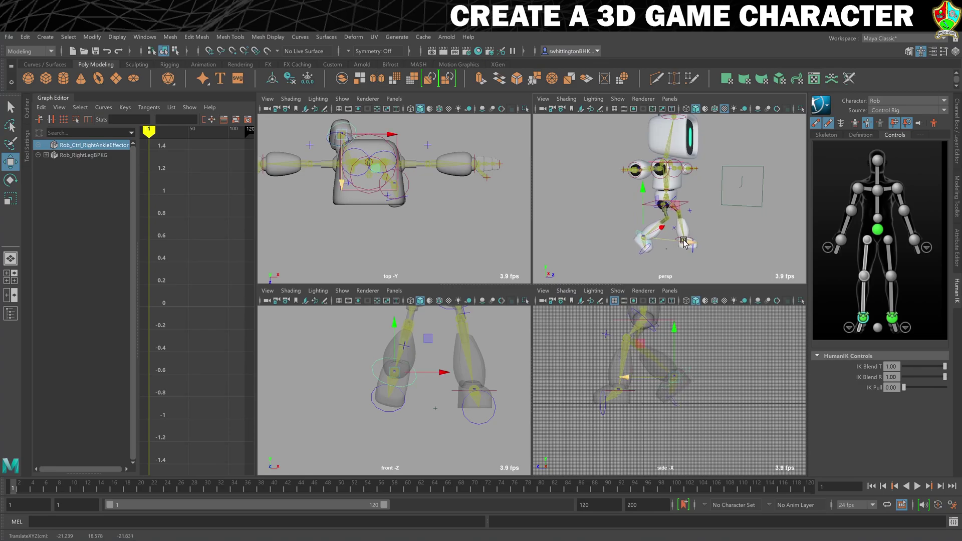
Raise the hips effector a little more and shift it forward over the front foot.
click(689, 206)
drag(664, 156, 665, 157)
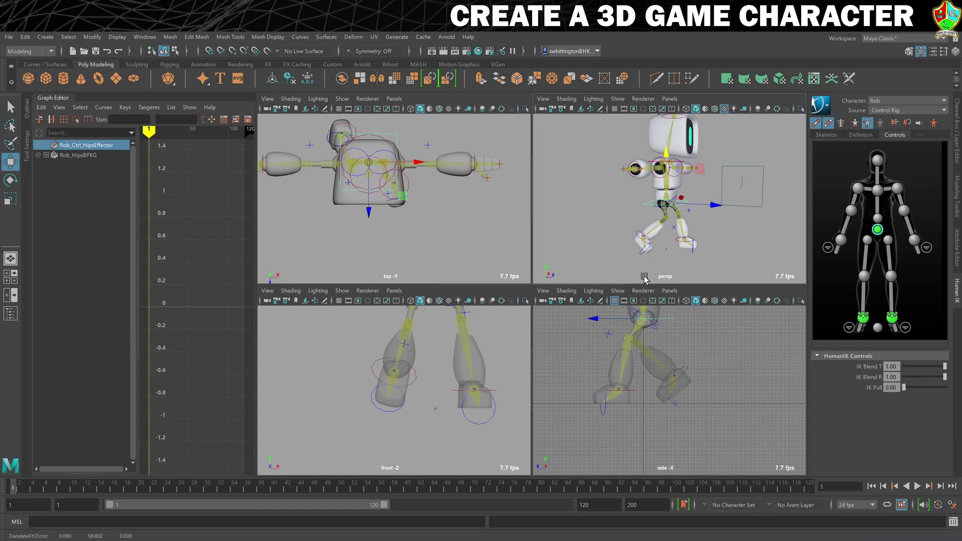
alt+drag(727, 230, 722, 194)
drag(653, 160, 653, 158)
mouse_move(722, 205)
alt+mouse_down()
mouse_move(697, 208)
mouse_move(707, 195)
alt+mouse_up()
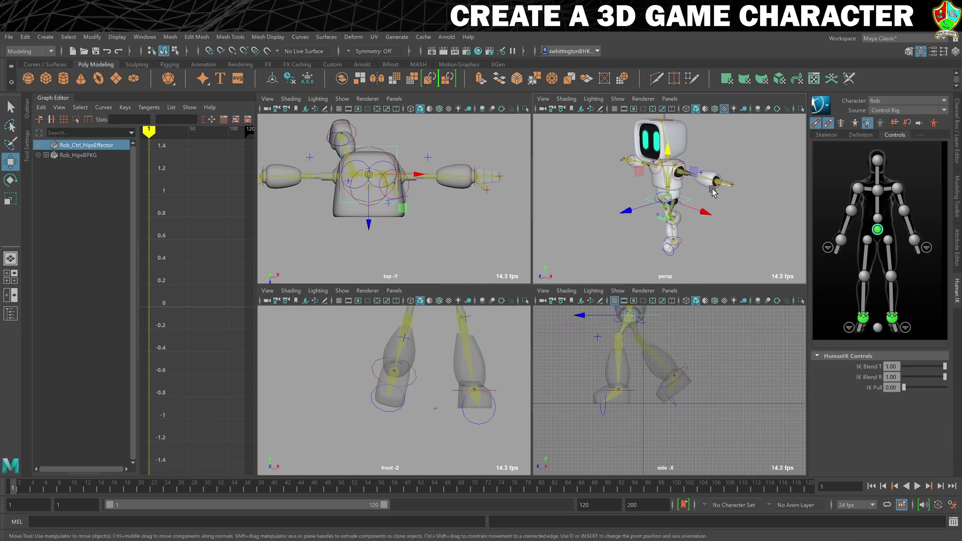
Lower the left wrist effector and pull it in toward the body so the left arm bends down at the side.
click(719, 178)
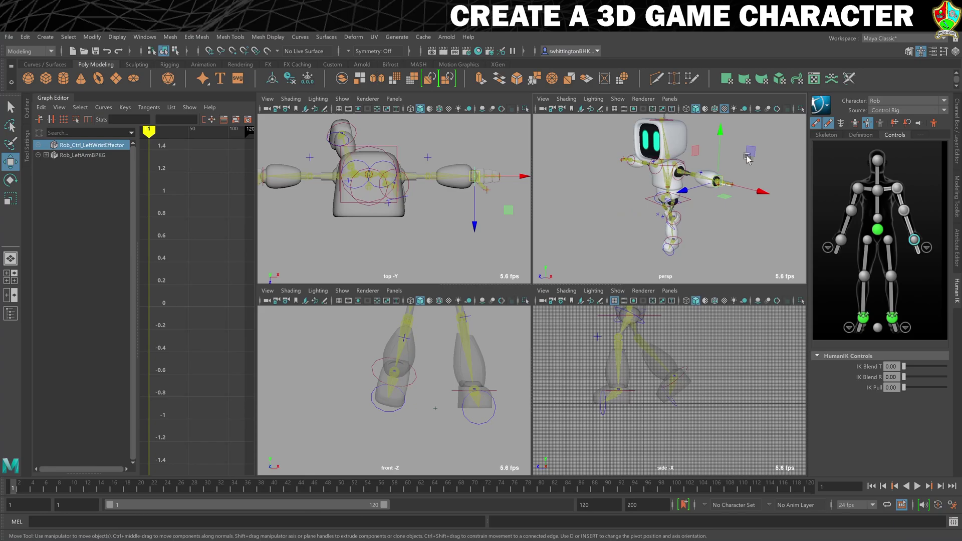
drag(721, 132, 718, 147)
drag(755, 207, 729, 204)
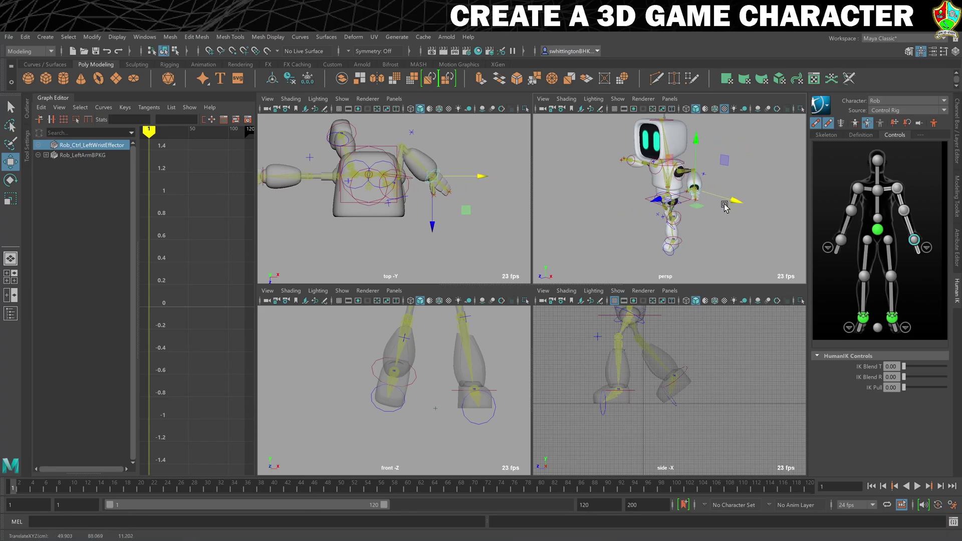
alt+drag(743, 245, 720, 248)
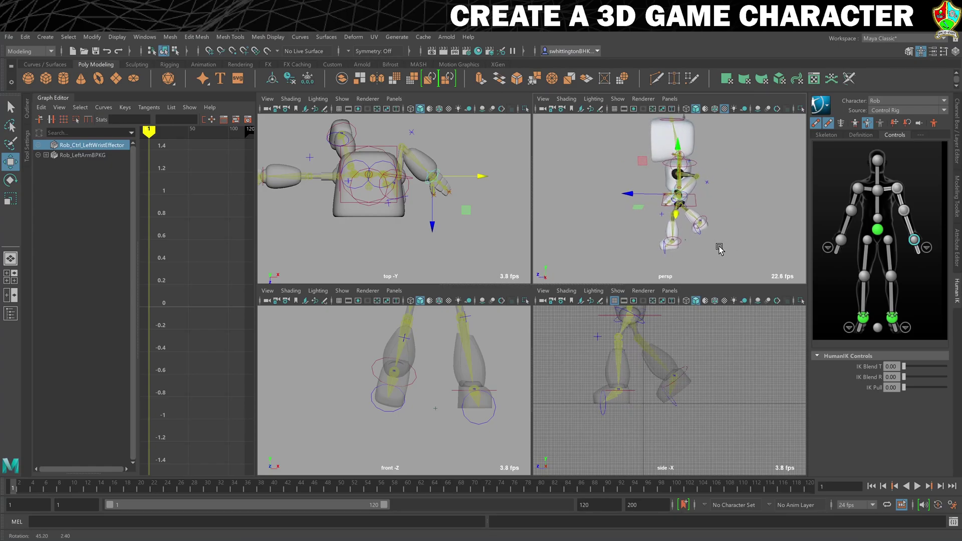
Maximise the perspective view and reposition the left wrist effector so the left arm hangs down beside the torso.
drag(676, 149, 695, 194)
key(space)
alt+drag(591, 262, 610, 271)
drag(638, 304, 615, 291)
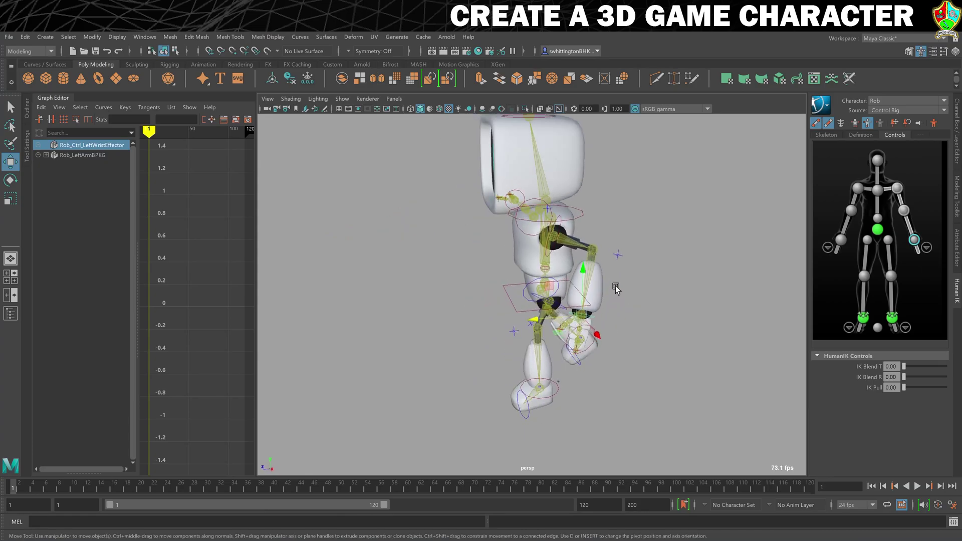
drag(626, 259, 626, 260)
alt+drag(643, 281, 605, 278)
drag(485, 266, 538, 279)
click(605, 293)
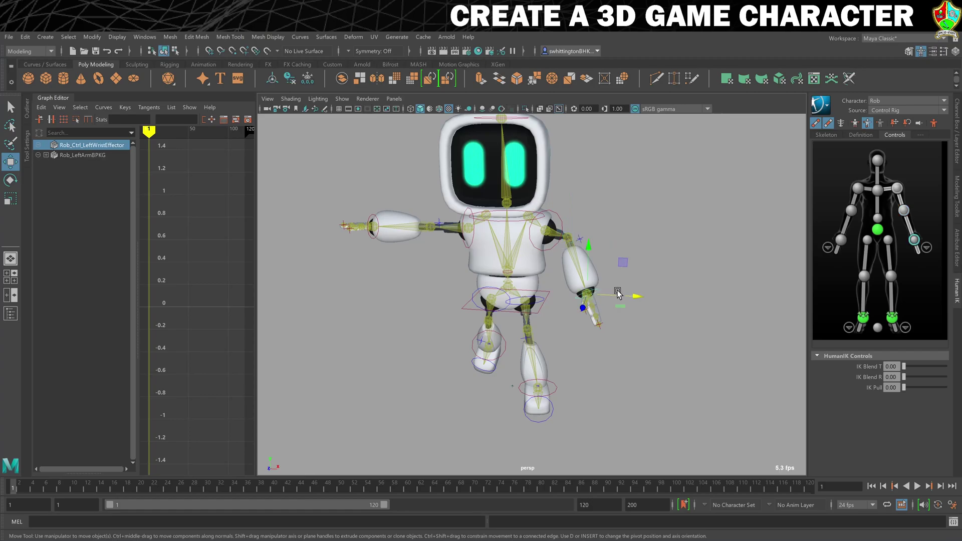
drag(586, 298, 596, 290)
alt+drag(545, 316, 572, 319)
Lower the right wrist effector and bring it in toward the body so the right arm bends down at the side.
click(355, 262)
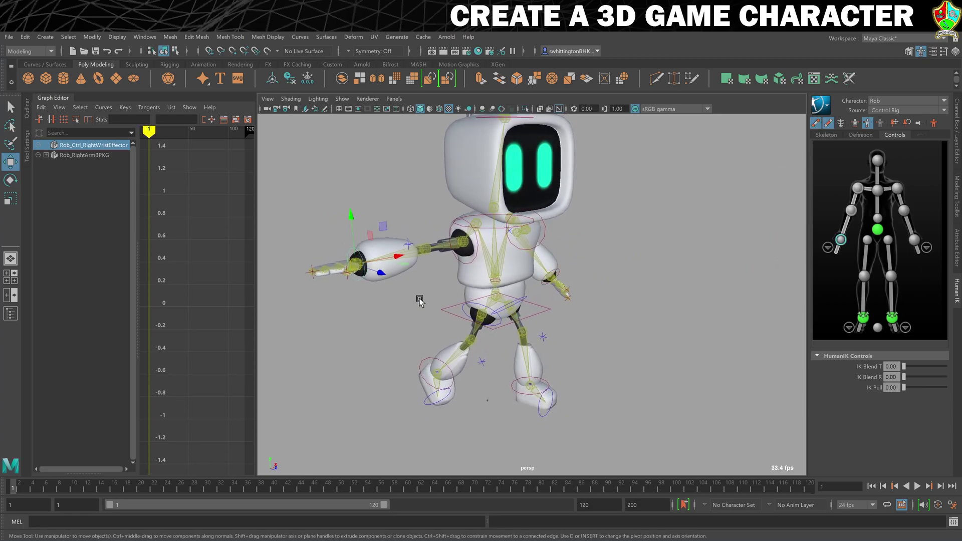
drag(392, 258, 441, 253)
alt+drag(475, 309, 557, 305)
alt+drag(635, 320, 600, 319)
drag(393, 189, 480, 300)
alt+drag(512, 341, 498, 332)
Rotate the right and left wrist effectors so both hands point downward in line with the forearms.
key(e)
drag(451, 259, 440, 253)
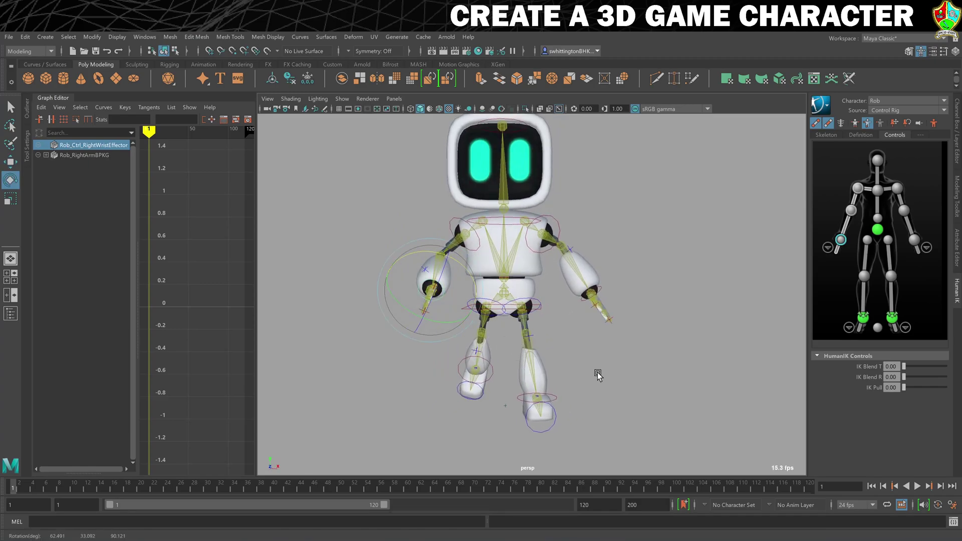
click(600, 290)
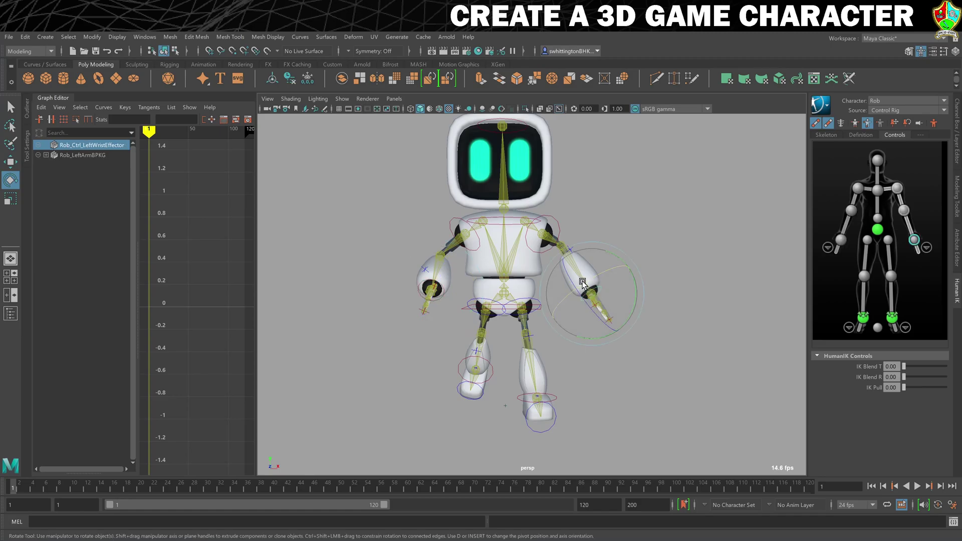
drag(597, 282, 623, 308)
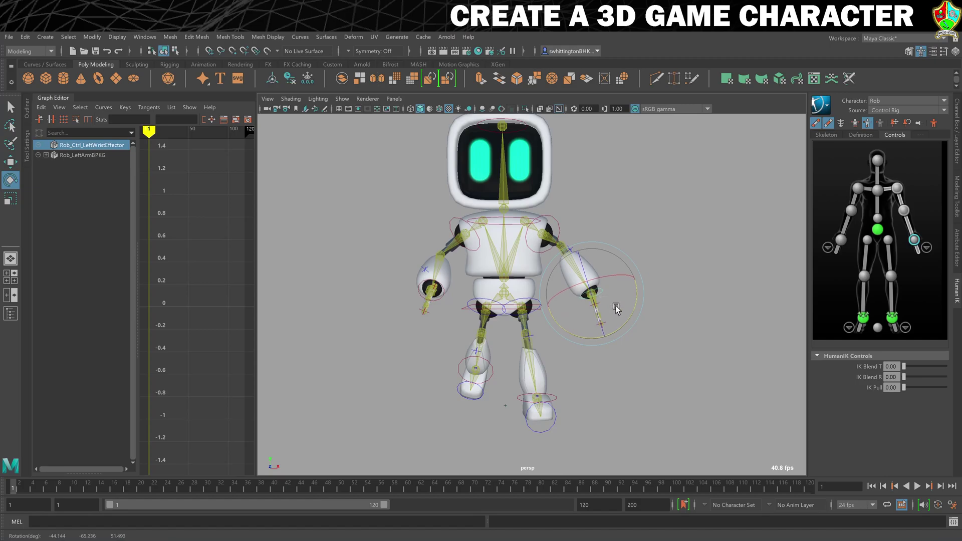
click(427, 291)
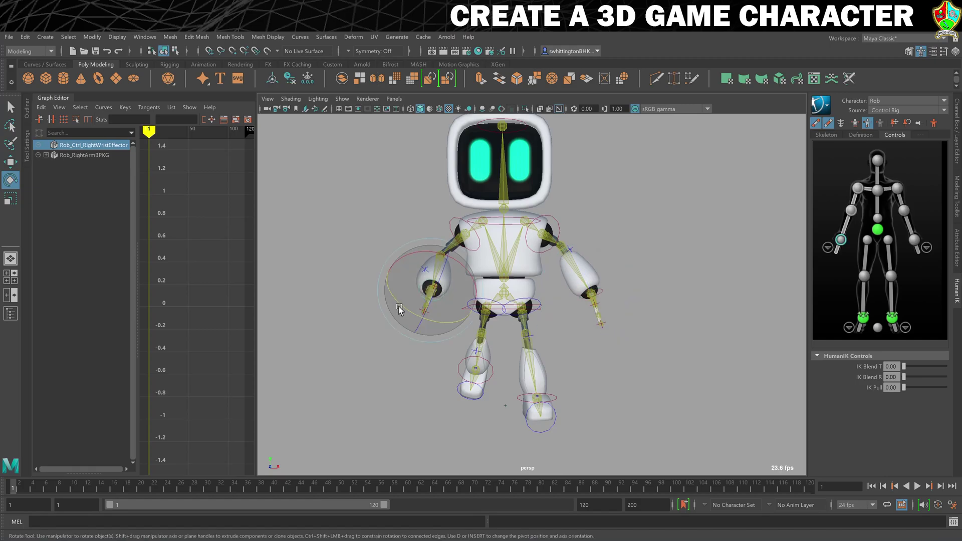
click(371, 343)
alt+drag(371, 344, 289, 341)
Shift the left wrist effector slightly outward, away from the body.
click(460, 290)
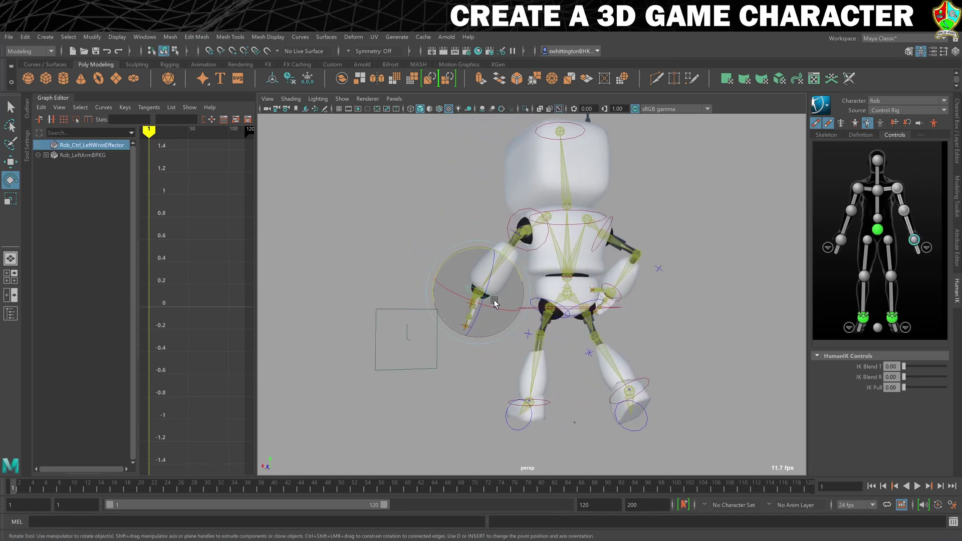
key(w)
drag(451, 293, 431, 292)
drag(439, 300, 440, 299)
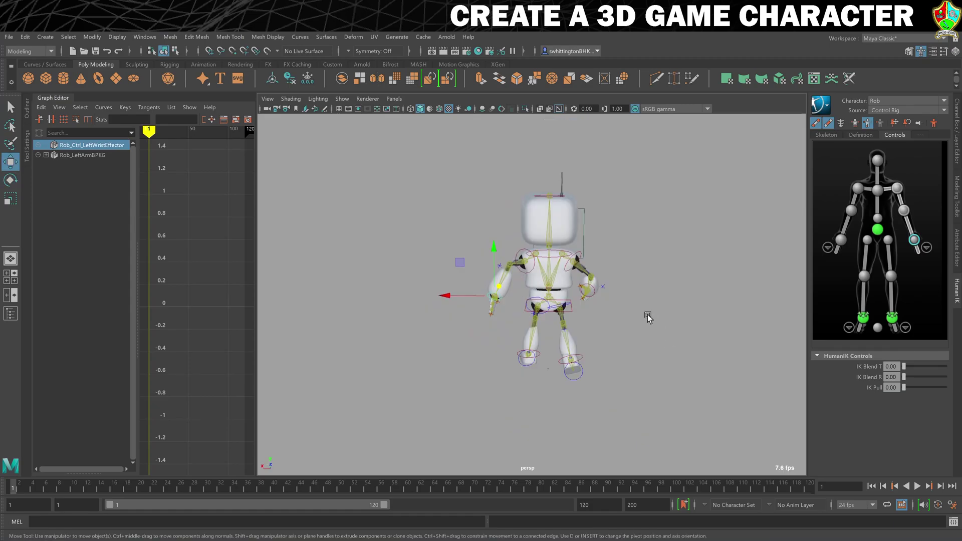
scroll(649, 317, up, 2)
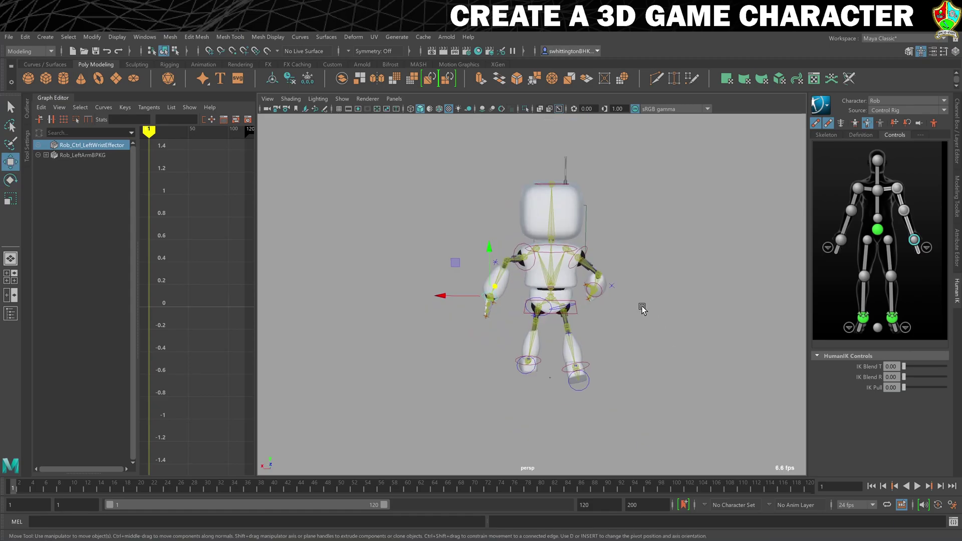
click(665, 328)
alt+drag(659, 339, 657, 341)
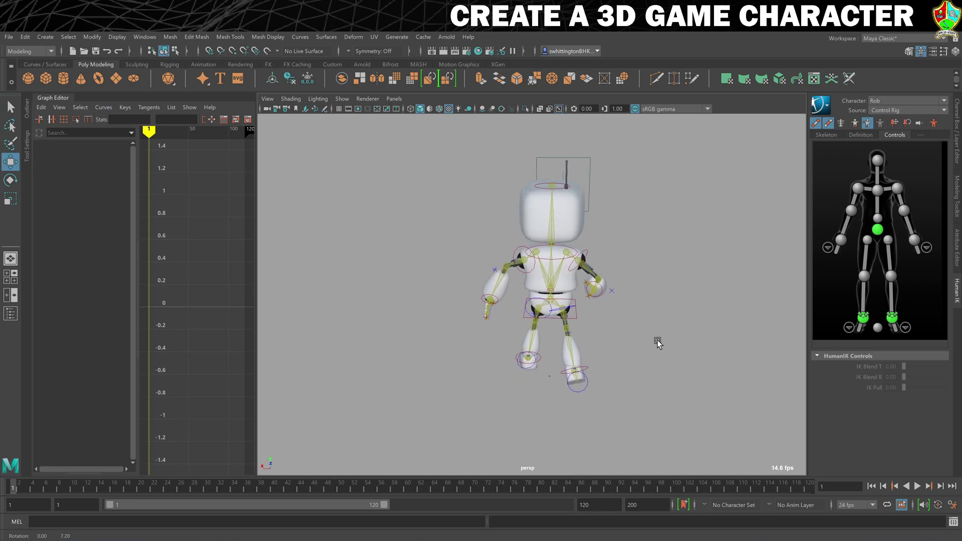
Rotate the left shoulder effector slightly and nudge the left wrist effector upward.
click(521, 251)
key(e)
drag(509, 271, 513, 284)
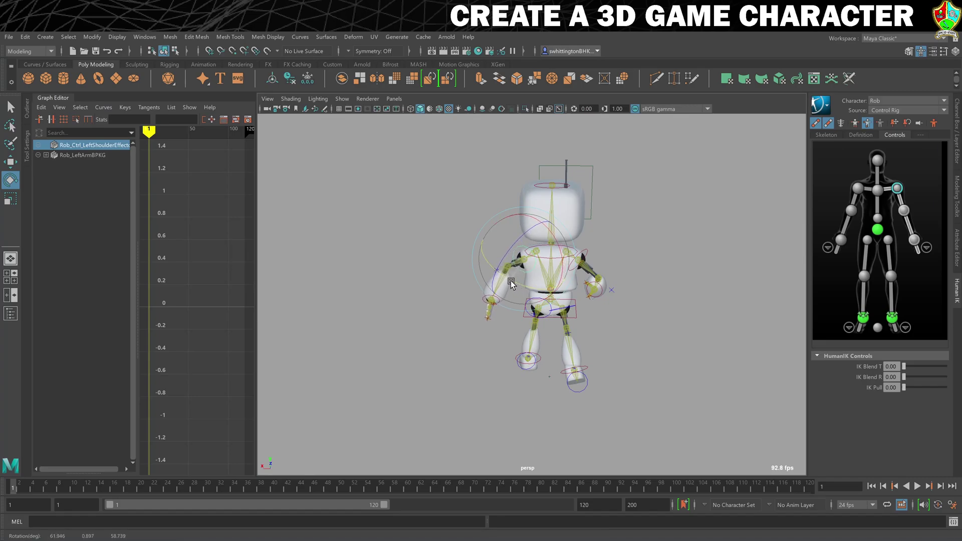
click(483, 304)
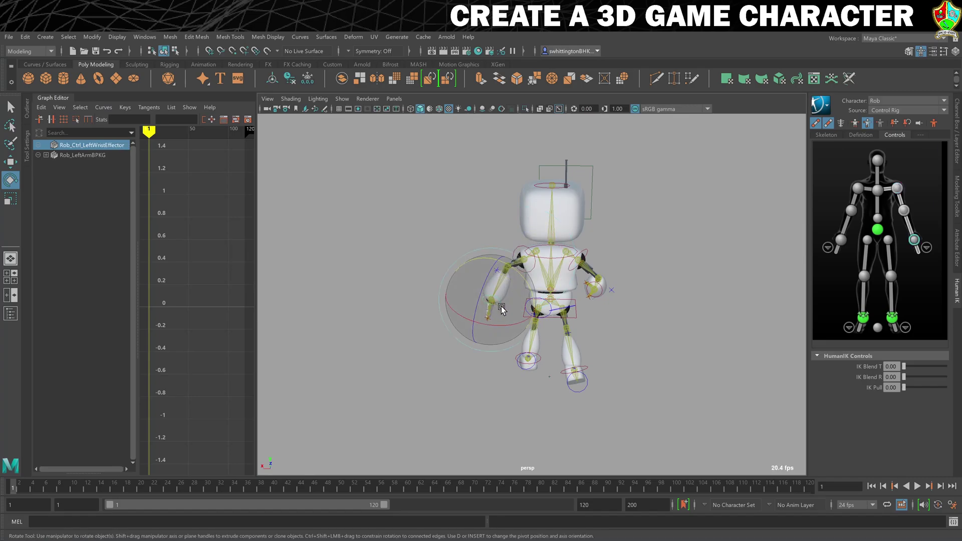
key(w)
drag(456, 264, 455, 258)
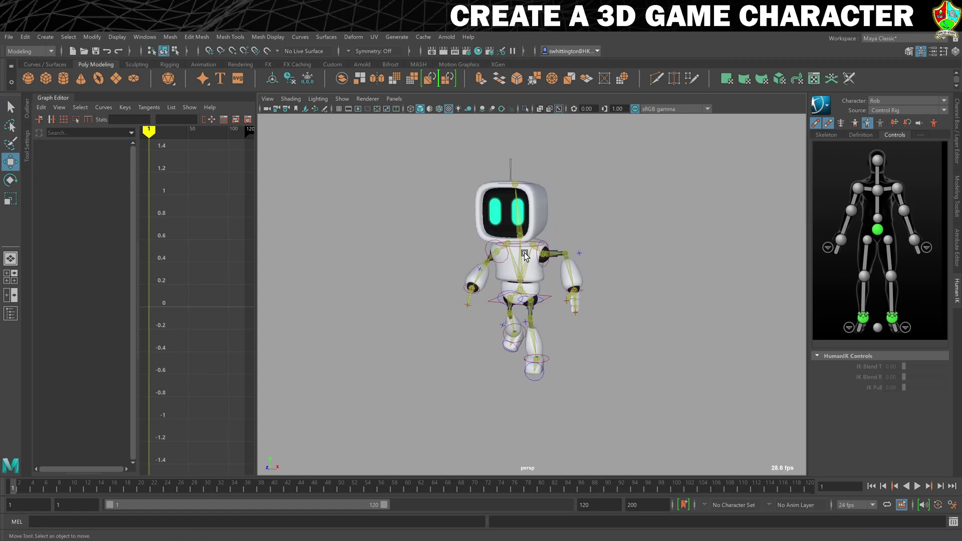
Rotate the chest effector by about 12 degrees to twist the upper torso.
click(529, 247)
key(e)
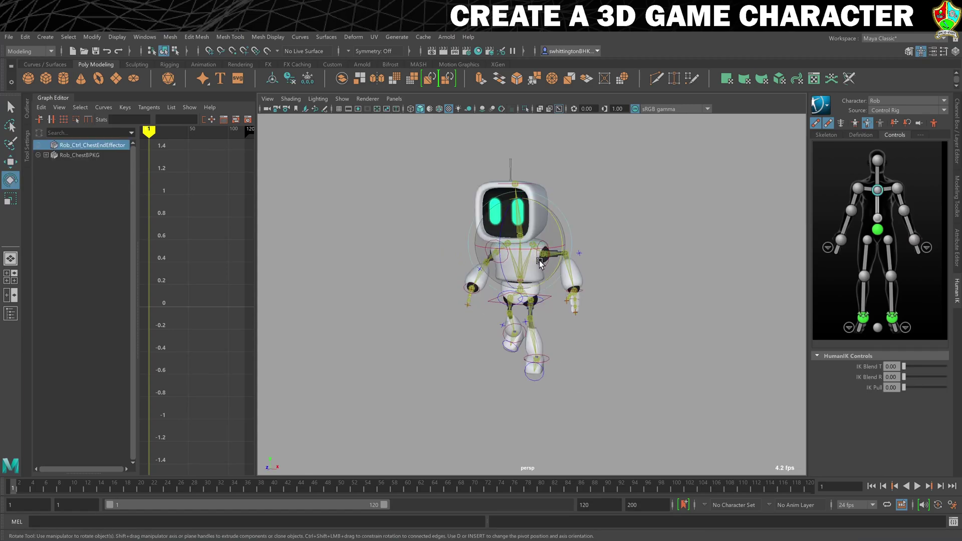
drag(519, 254, 527, 249)
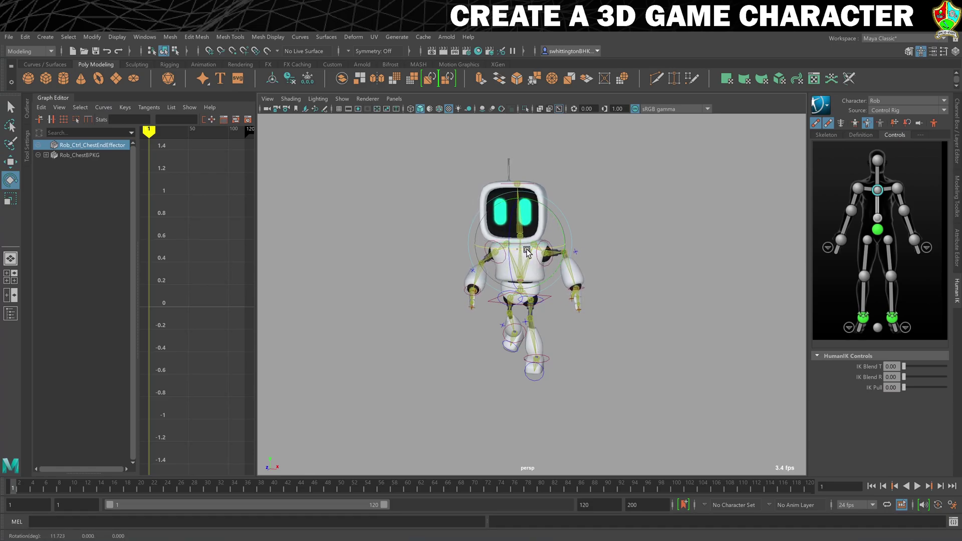
click(602, 198)
alt+drag(544, 298, 555, 303)
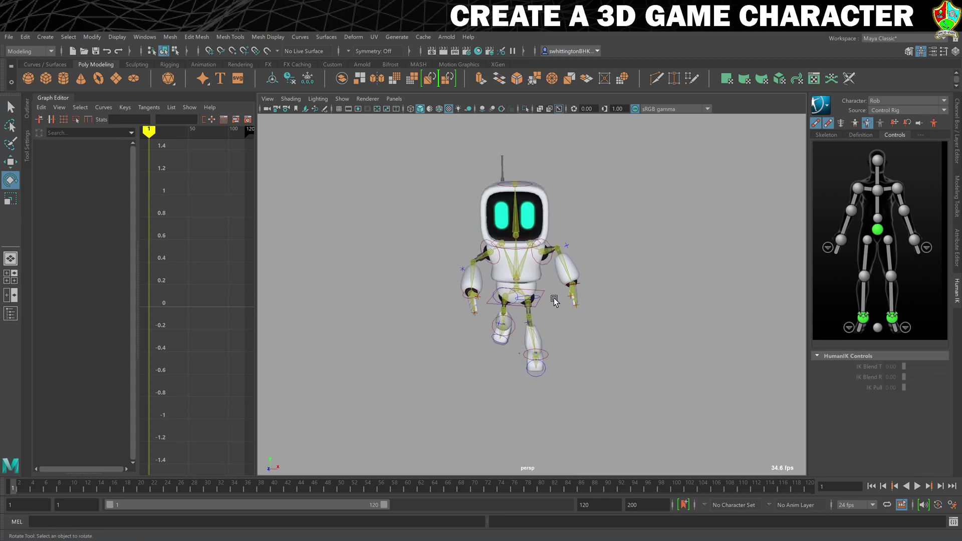
Rotate the head effector slightly.
click(524, 179)
drag(531, 193, 530, 194)
click(620, 219)
alt+drag(651, 258, 593, 283)
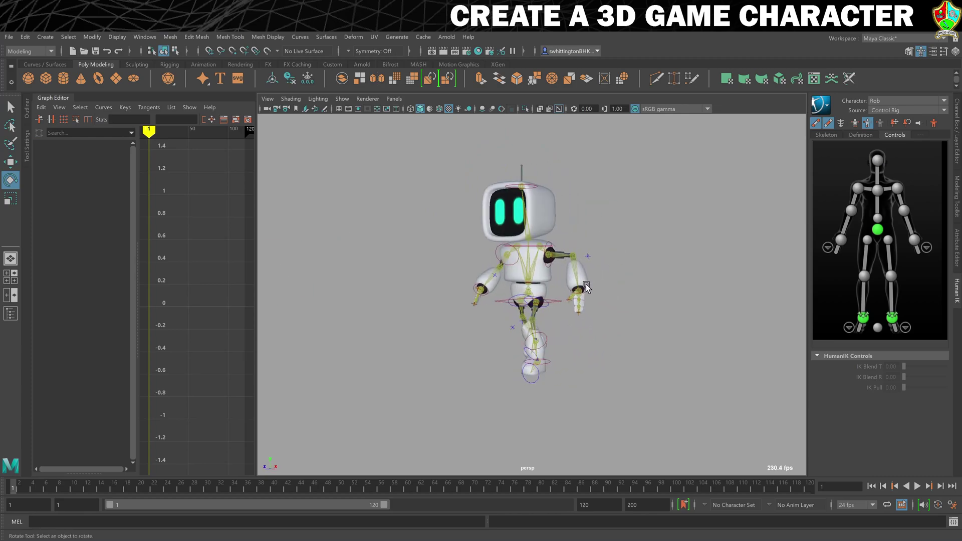
Move the left wrist effector forward and down in the side plane so the left arm hangs lower.
click(581, 289)
alt+drag(633, 311, 608, 307)
key(w)
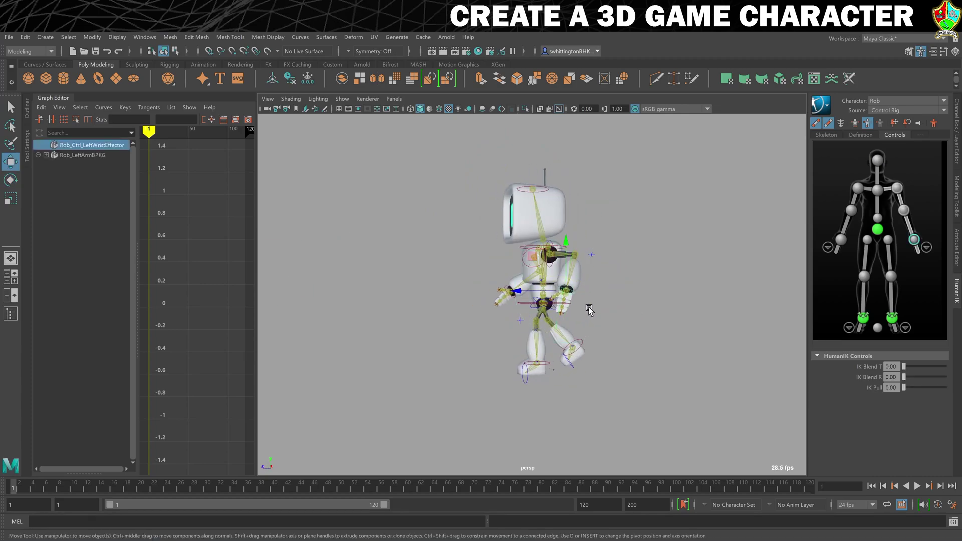
drag(532, 258, 516, 276)
alt+drag(629, 322, 607, 337)
click(536, 393)
alt+drag(537, 393, 584, 352)
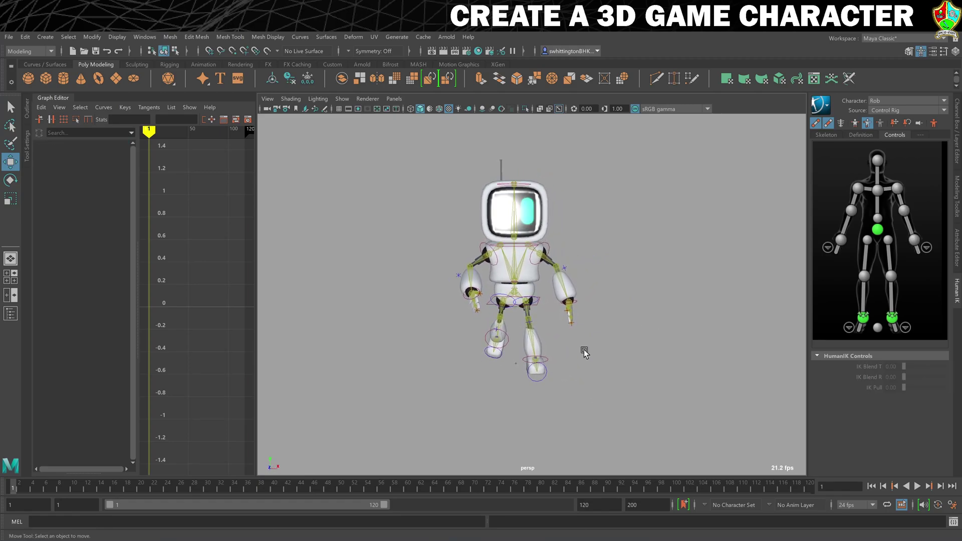
Pull the left wrist effector sideways, closer to the body.
click(574, 293)
drag(615, 301, 605, 307)
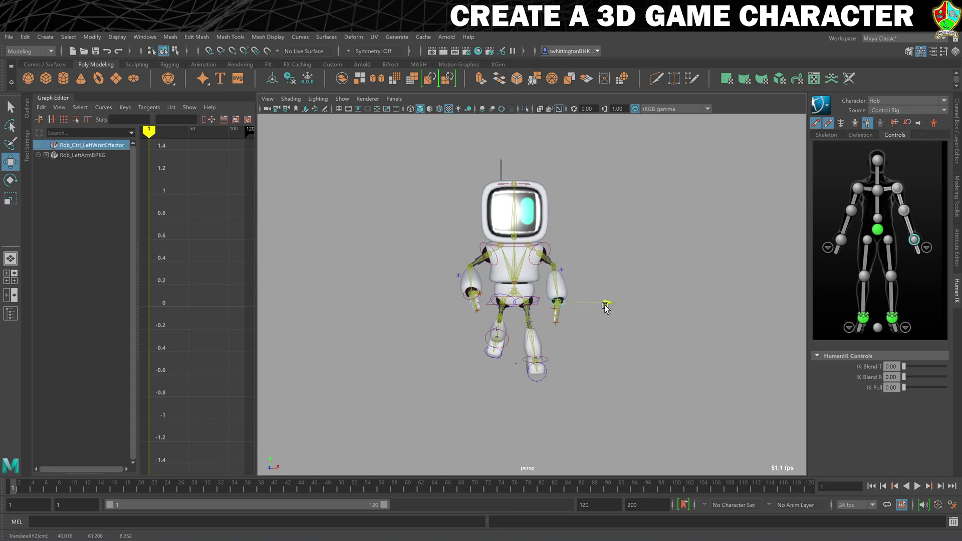
click(608, 351)
alt+drag(608, 350, 495, 359)
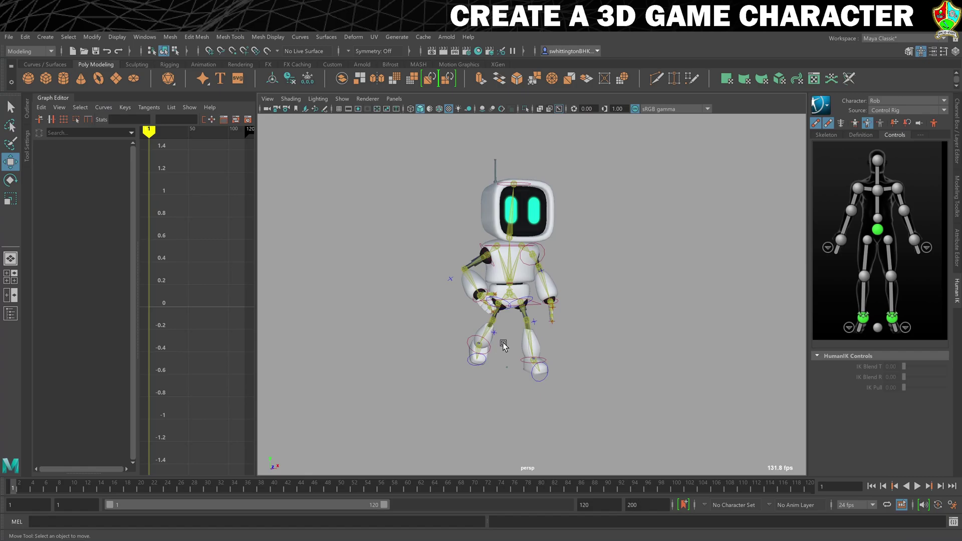
Rotate the middle-finger effectors of the left and right hands so the fingers curl inward.
scroll(581, 324, up, 6)
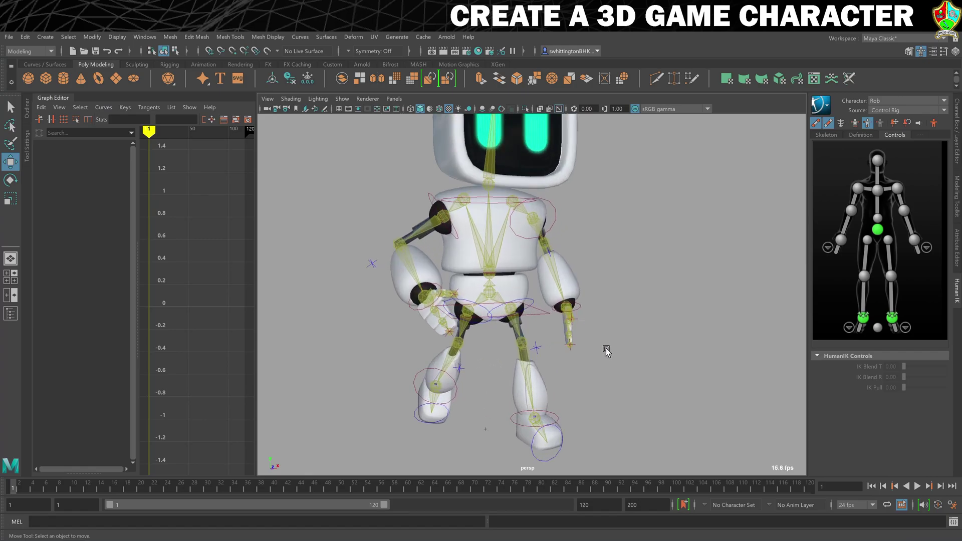
alt+drag(607, 350, 590, 360)
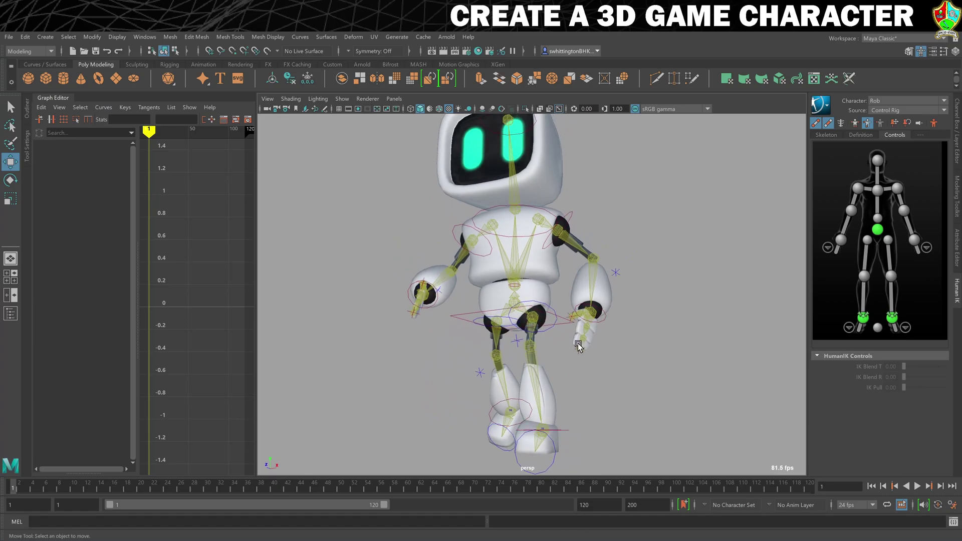
click(582, 351)
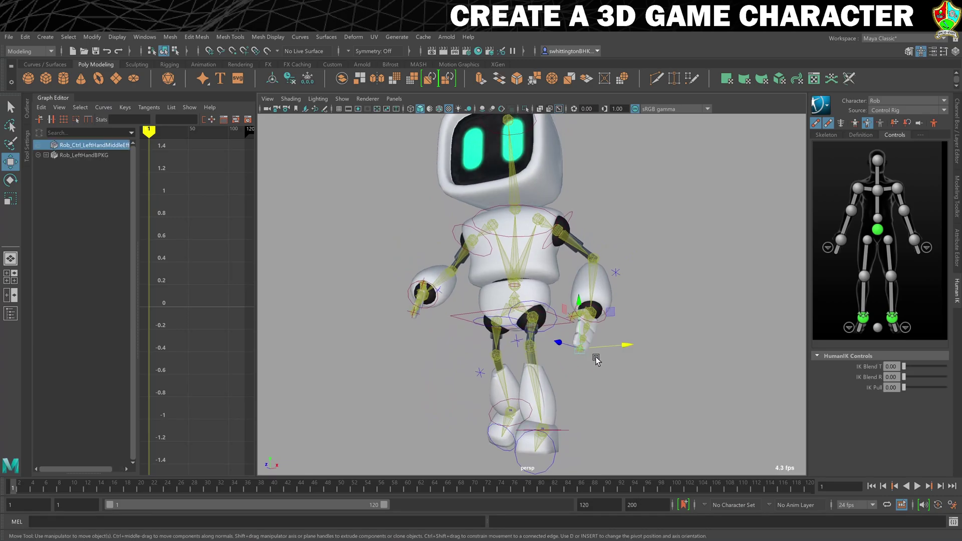
key(e)
drag(611, 354, 577, 366)
click(415, 314)
drag(385, 326, 417, 331)
Rotate the left thumb effector on two axes so the thumb folds in toward the curled fingers.
scroll(585, 330, up, 4)
scroll(674, 360, up, 3)
alt+middle_drag(674, 361, 627, 343)
click(564, 329)
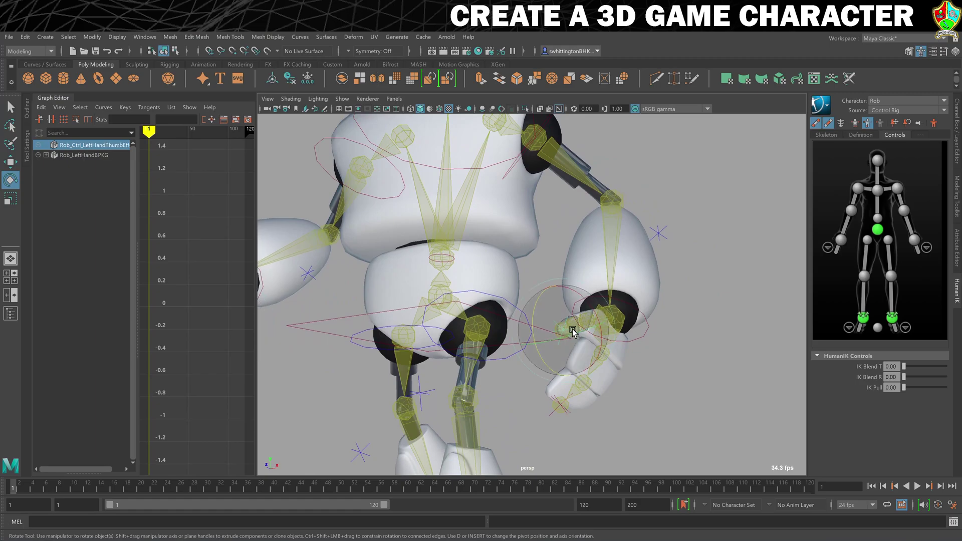
drag(541, 307, 537, 326)
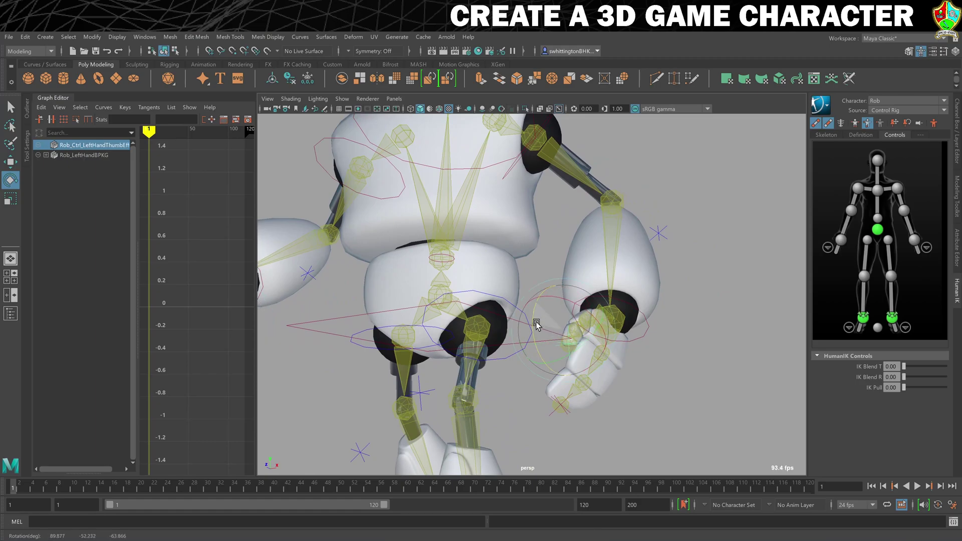
alt+drag(636, 395, 647, 367)
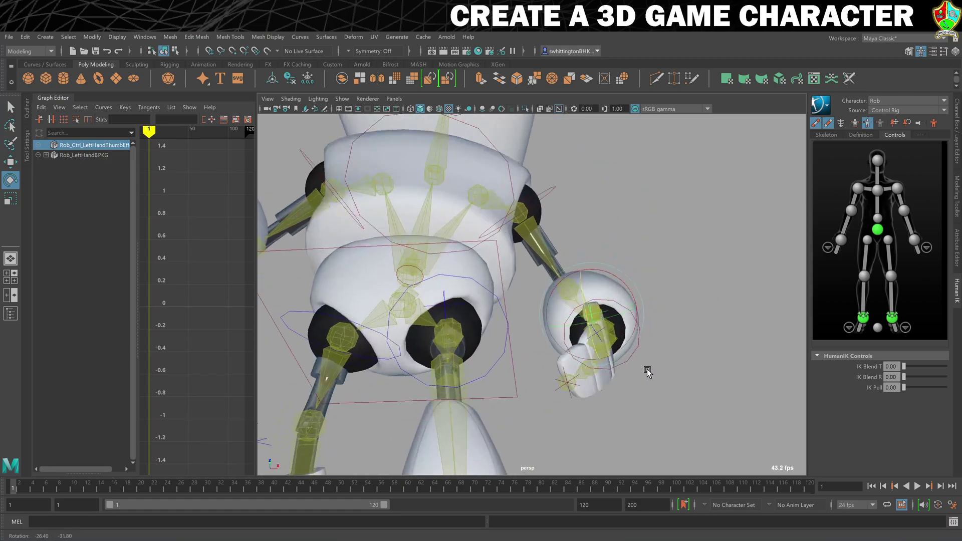
drag(619, 316, 596, 324)
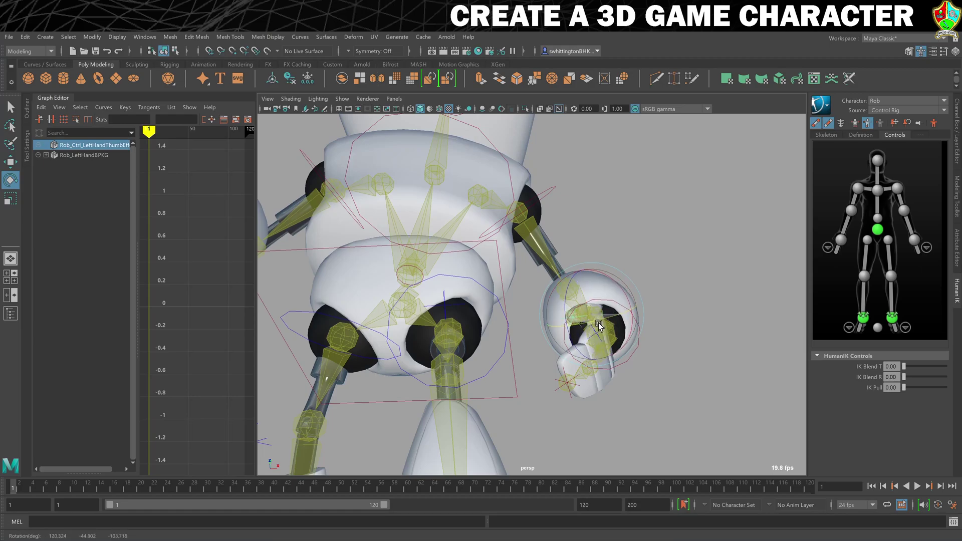
click(689, 364)
alt+drag(511, 401, 493, 379)
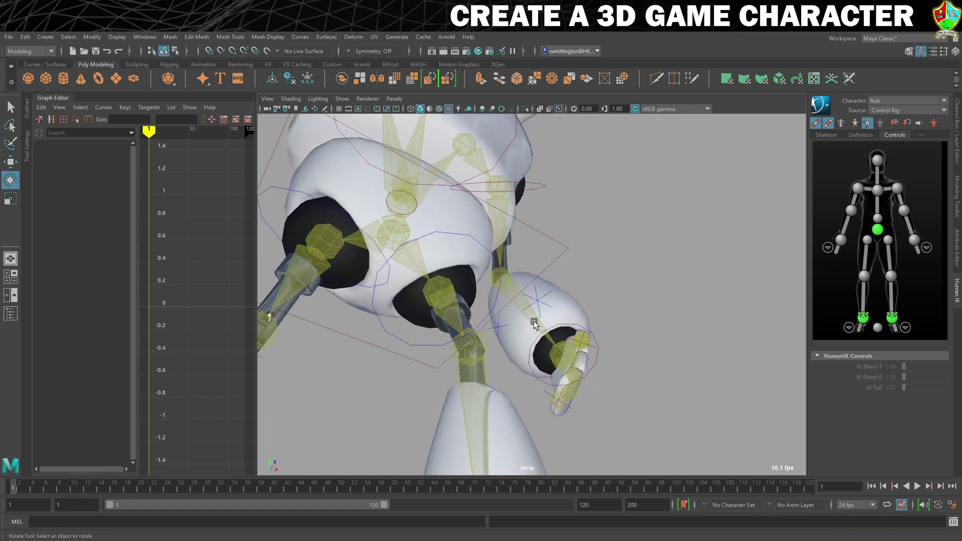
Rotate the right thumb effector so the thumb folds down toward the curled fingers, and check the full pose.
scroll(531, 325, down, 5)
alt+drag(544, 297, 515, 303)
alt+middle_drag(516, 303, 580, 303)
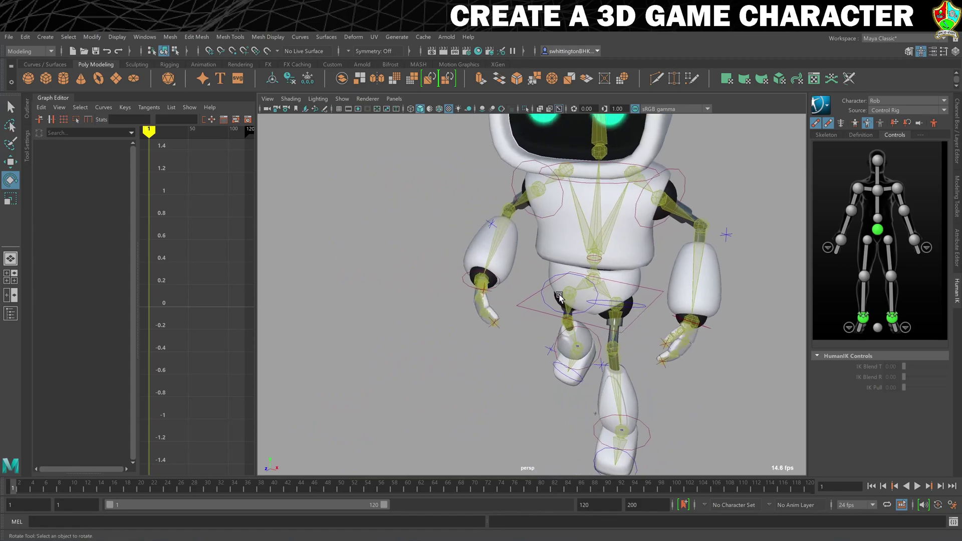
scroll(485, 295, up, 2)
click(448, 290)
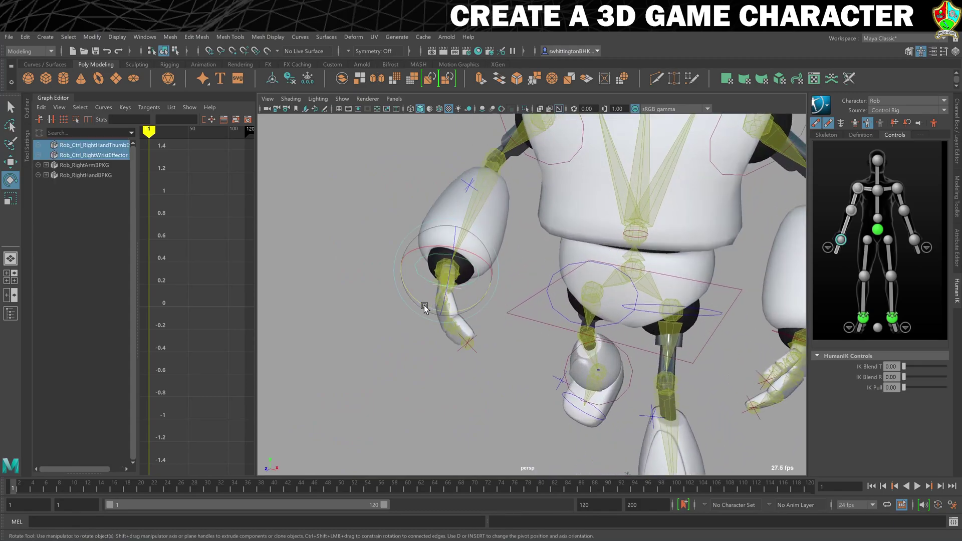
alt+drag(427, 307, 452, 305)
click(488, 295)
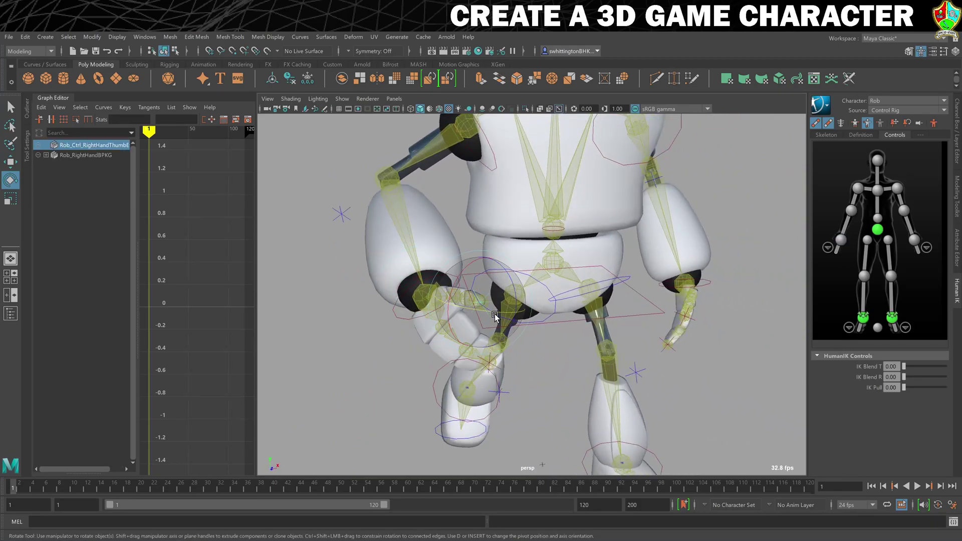
drag(516, 290, 475, 335)
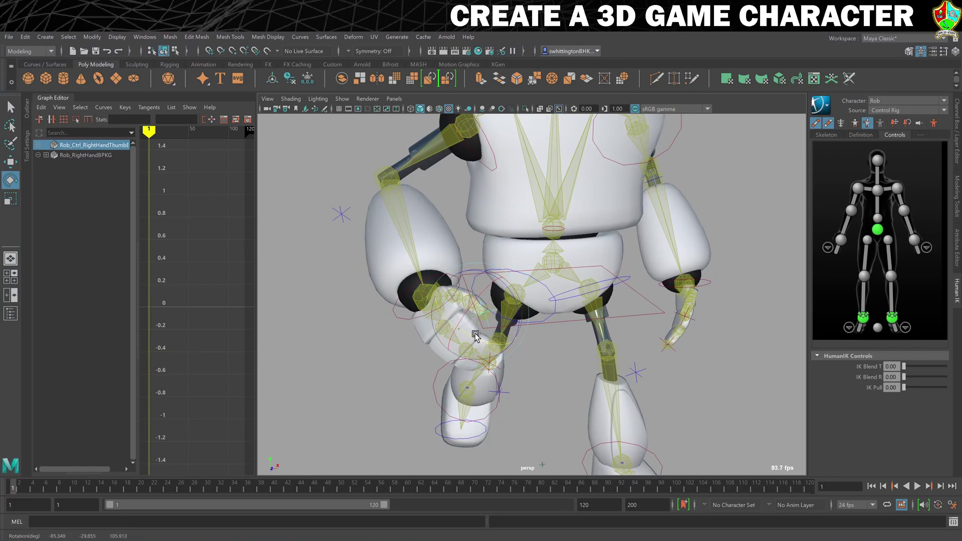
click(693, 348)
scroll(696, 347, down, 4)
alt+drag(683, 366, 614, 368)
scroll(691, 366, down, 4)
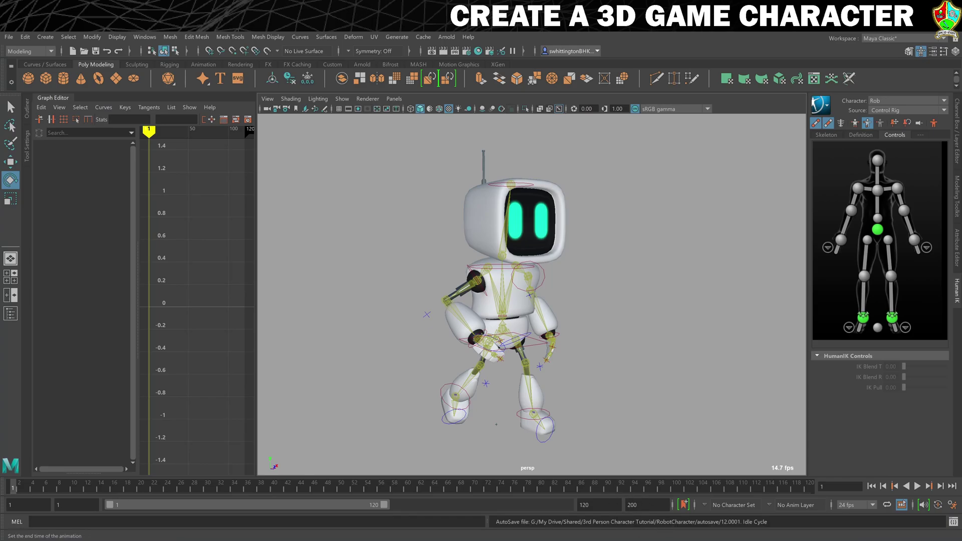
Set the end time of the animation to frame 51.
drag(590, 505, 575, 506)
text(51)
key(Return)
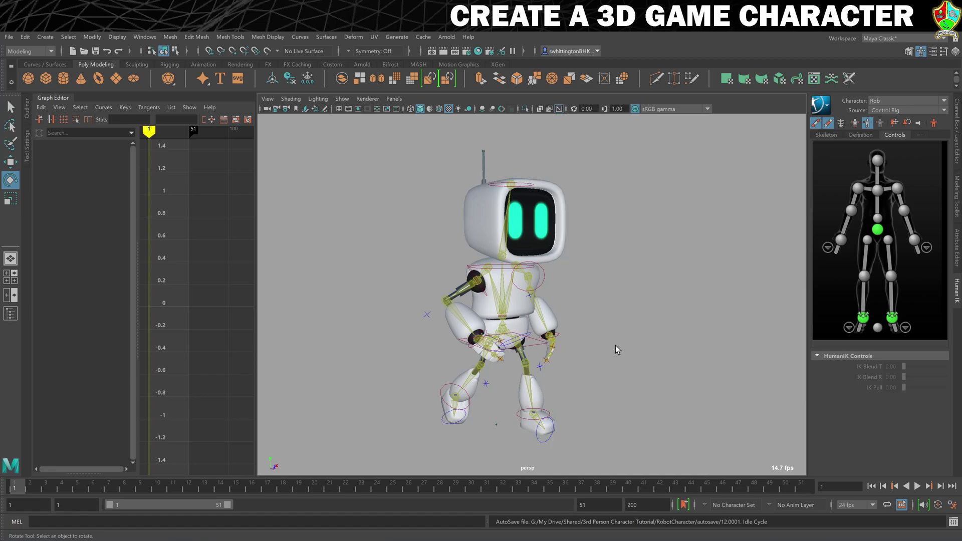
Select the hips effector and key its starting pose at frame 1 and frame 51.
click(535, 348)
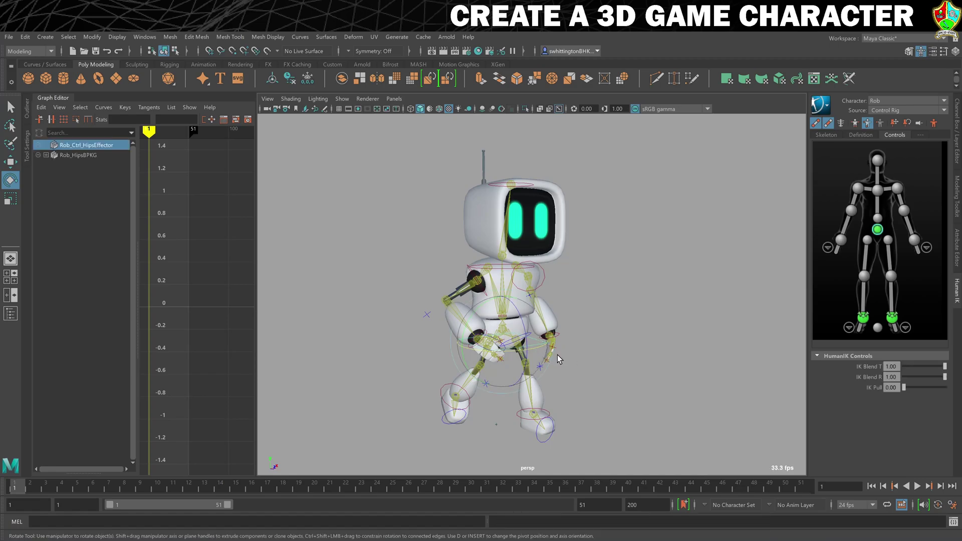
key(w)
mouse_move(503, 294)
mouse_down()
mouse_move(506, 313)
mouse_move(507, 284)
mouse_move(510, 313)
mouse_move(512, 300)
mouse_up()
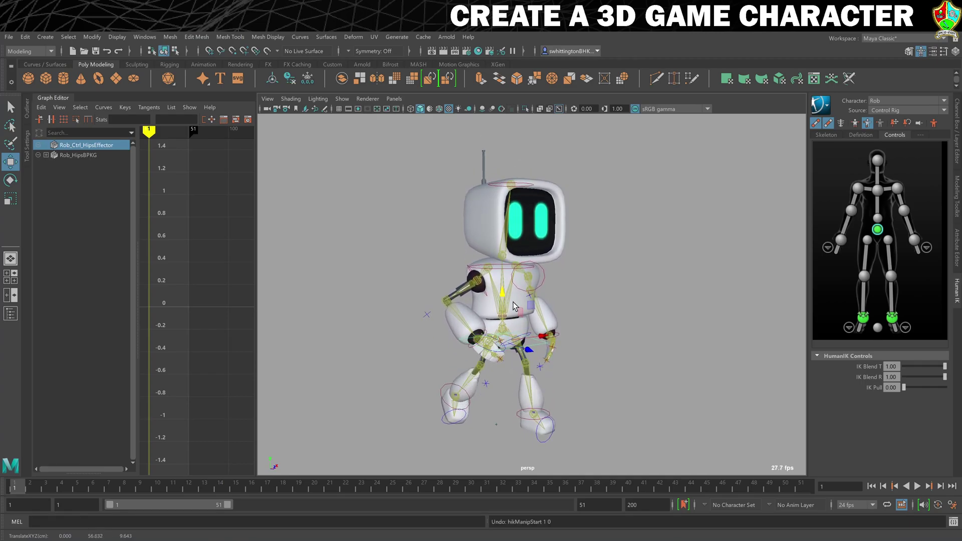
click(285, 487)
key(alt+v)
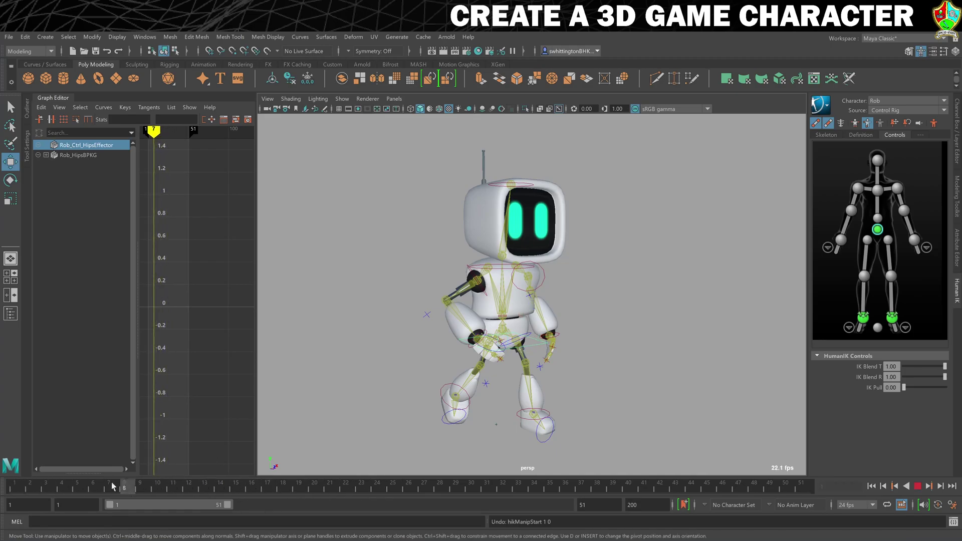
click(15, 490)
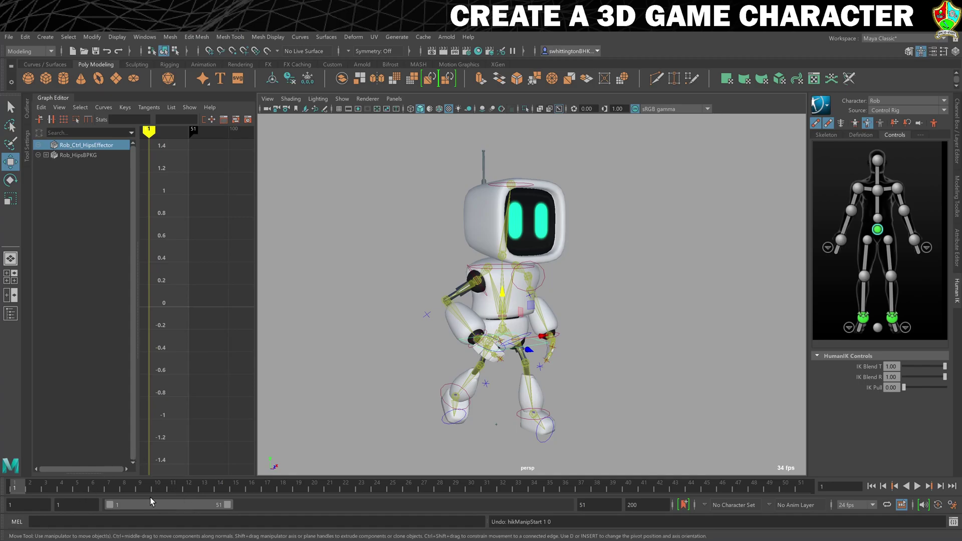
key(s)
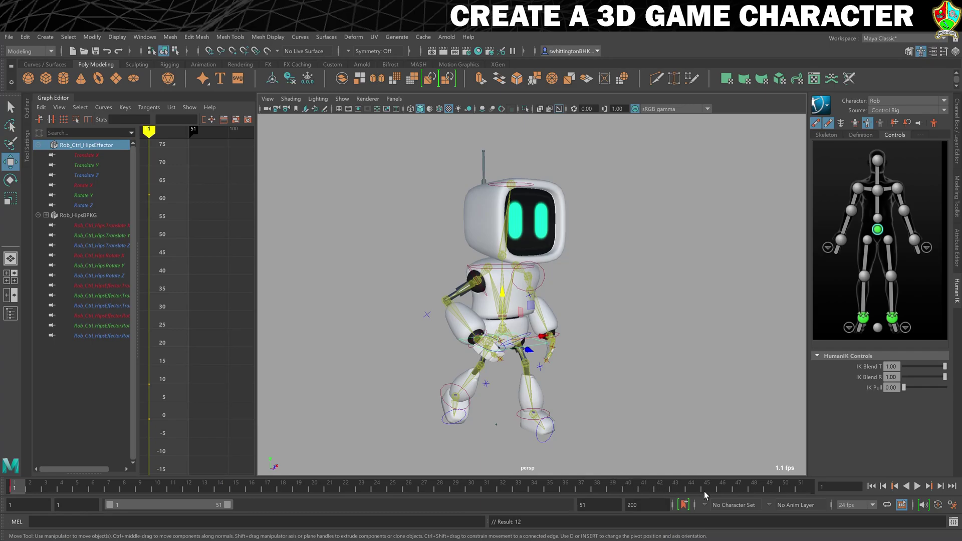
click(804, 487)
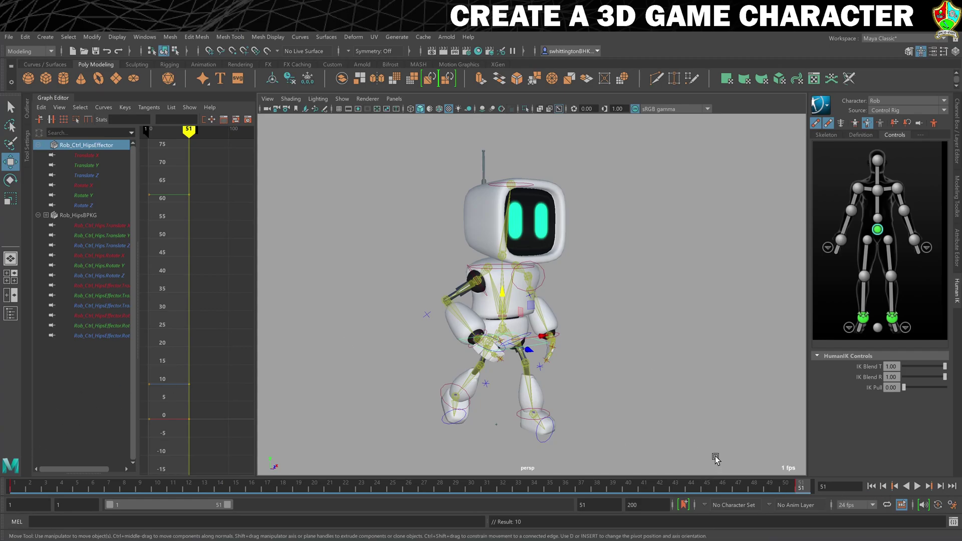
At frame 26, lower the hips effector to about 59.2 cm in Y, key it, and play back the motion.
click(410, 493)
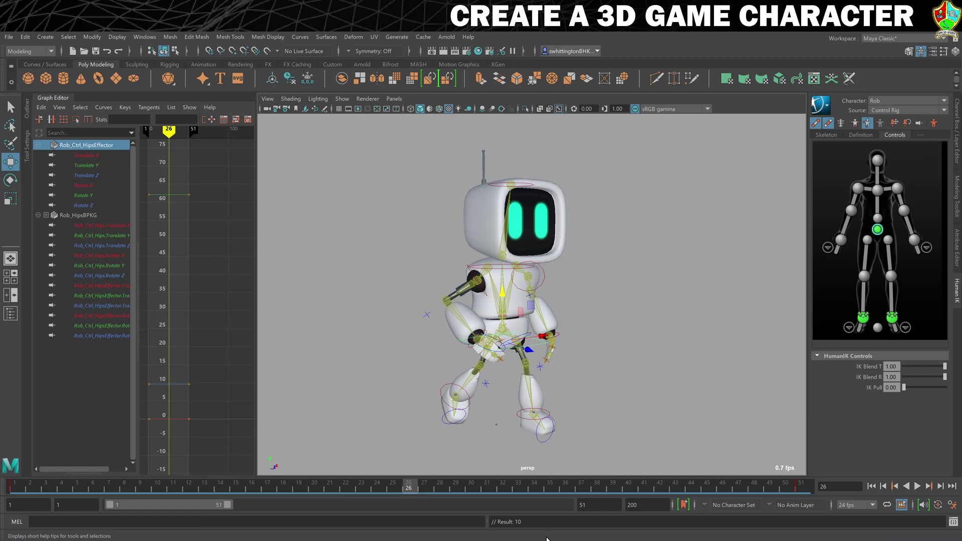
drag(504, 296, 511, 299)
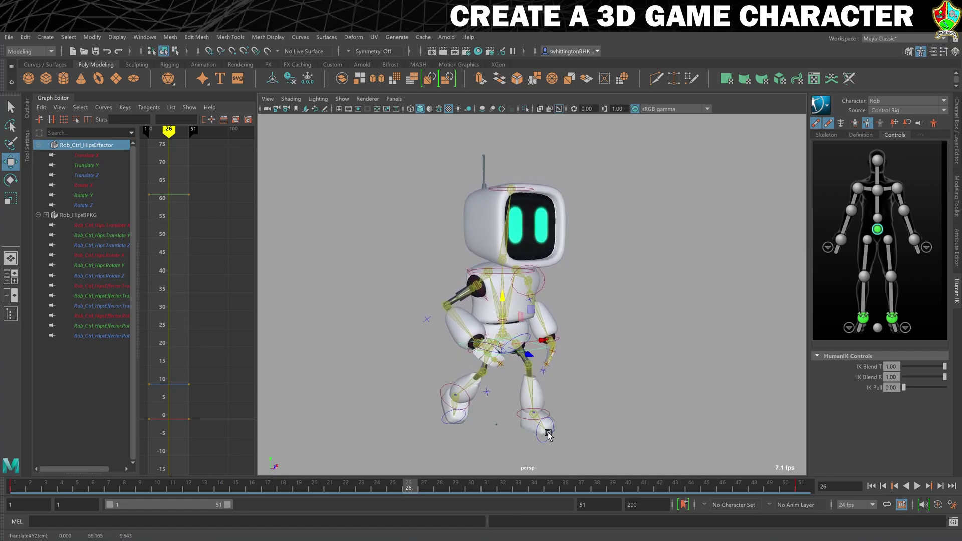
key(s)
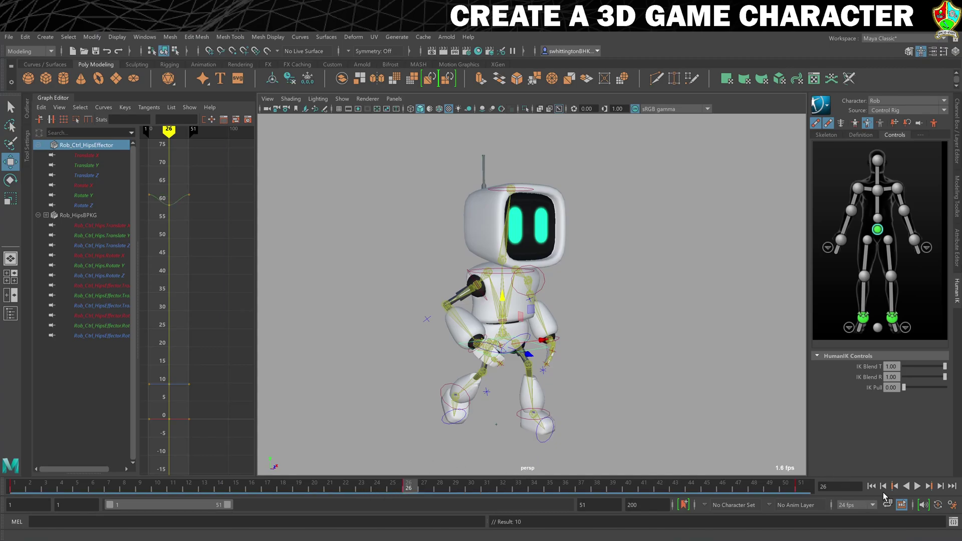
click(918, 486)
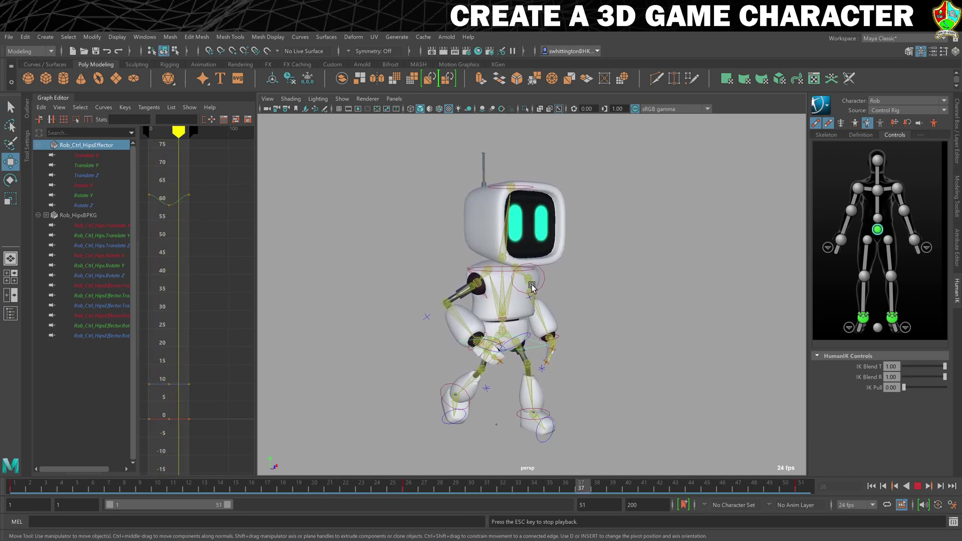
click(919, 487)
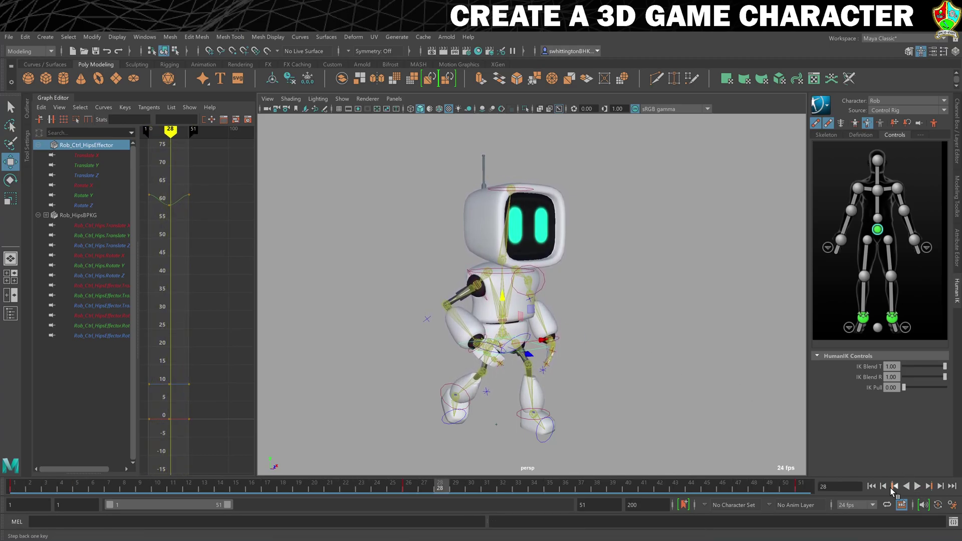
Widen the Graph Editor and select all animation channels of the hips effector and its body part group.
click(532, 347)
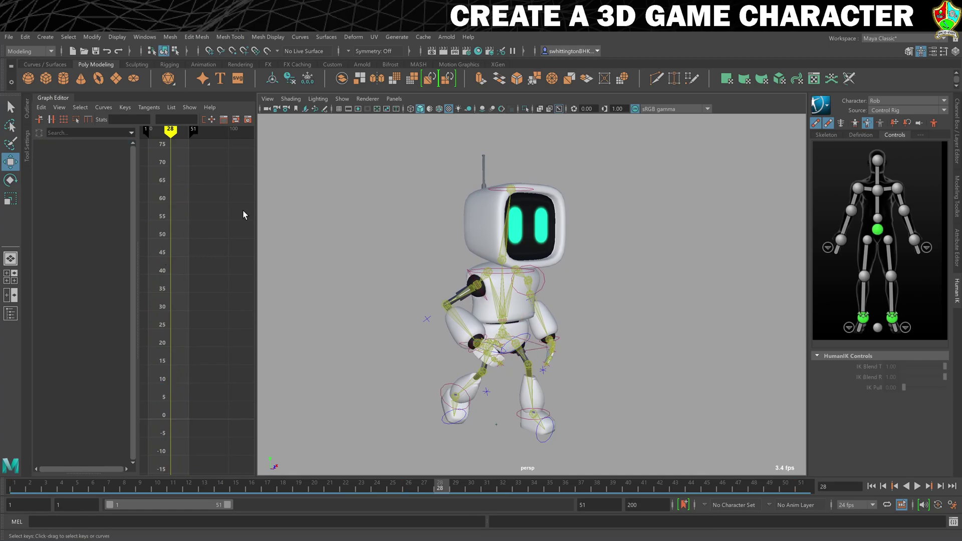
drag(257, 242, 429, 270)
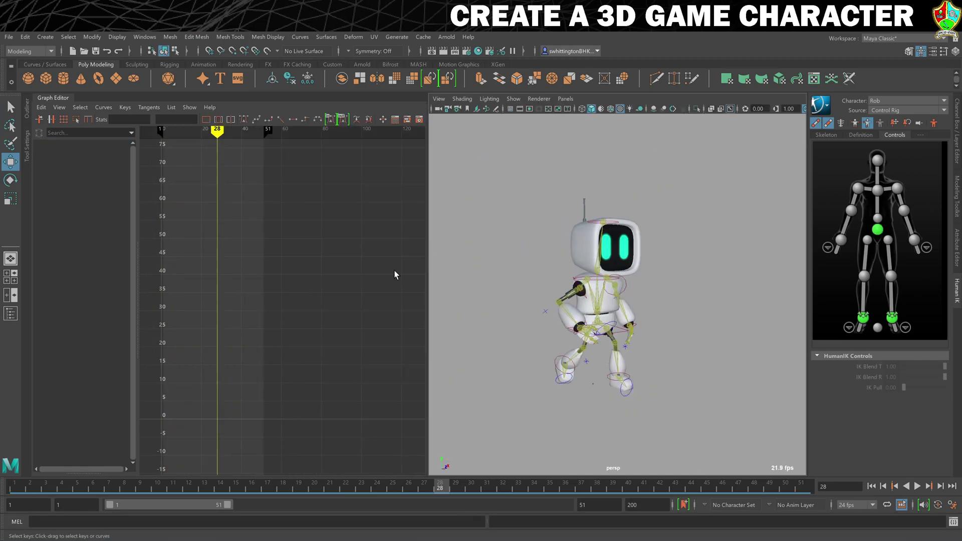
click(620, 332)
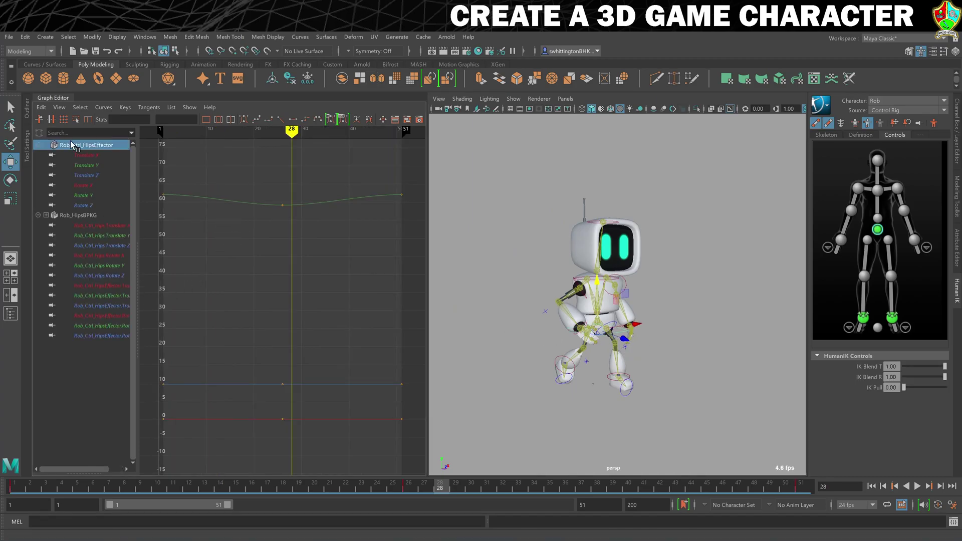
drag(79, 146, 84, 328)
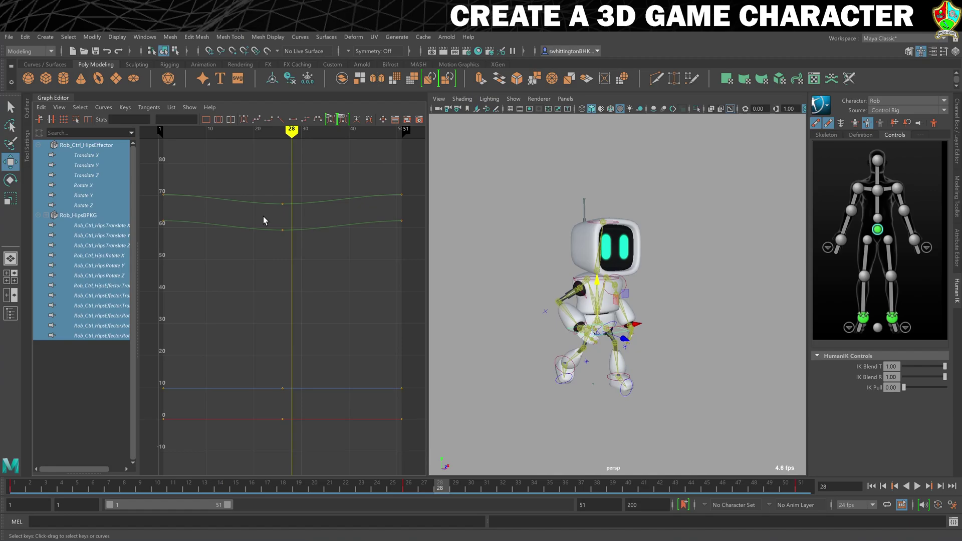
Turn on the Infinity display for the hips curves, with frames beyond the playback range in view.
scroll(339, 232, down, 5)
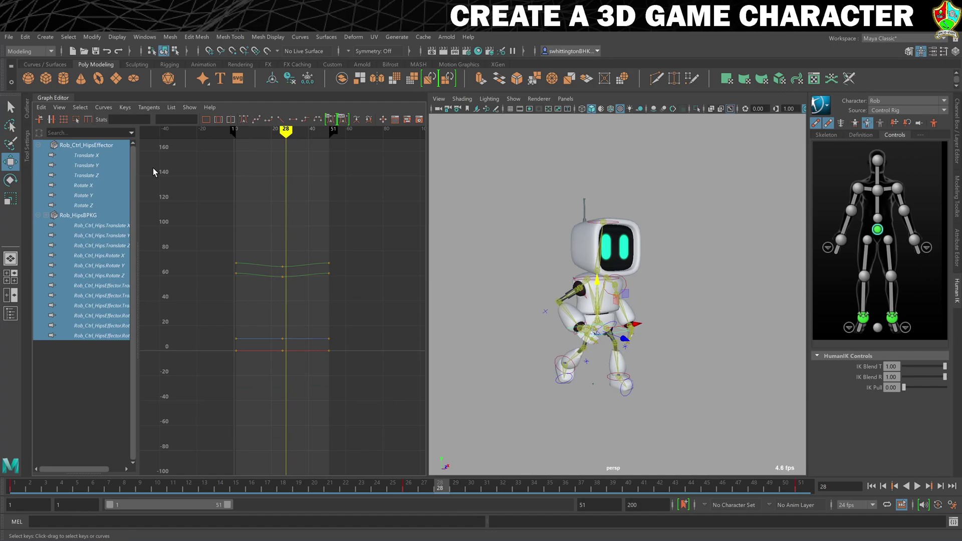
click(61, 109)
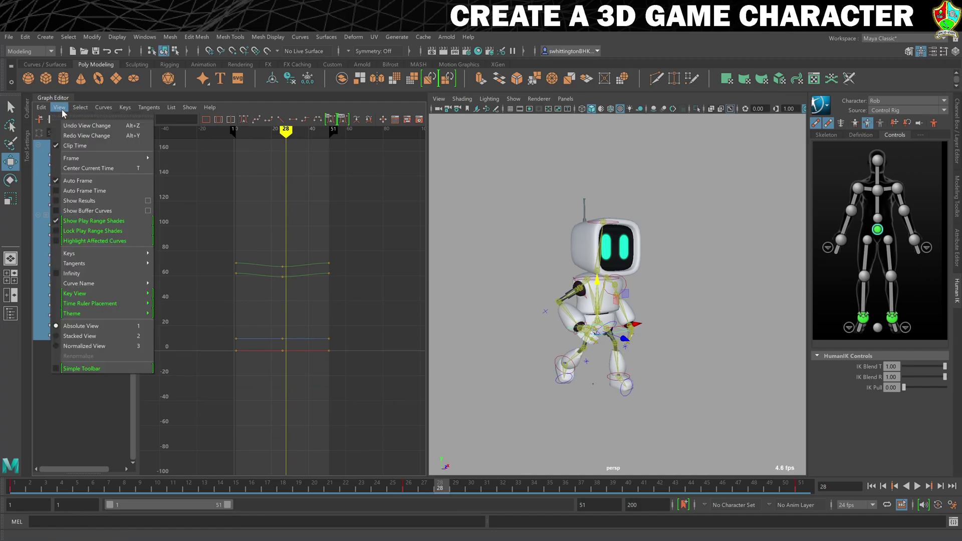
click(72, 274)
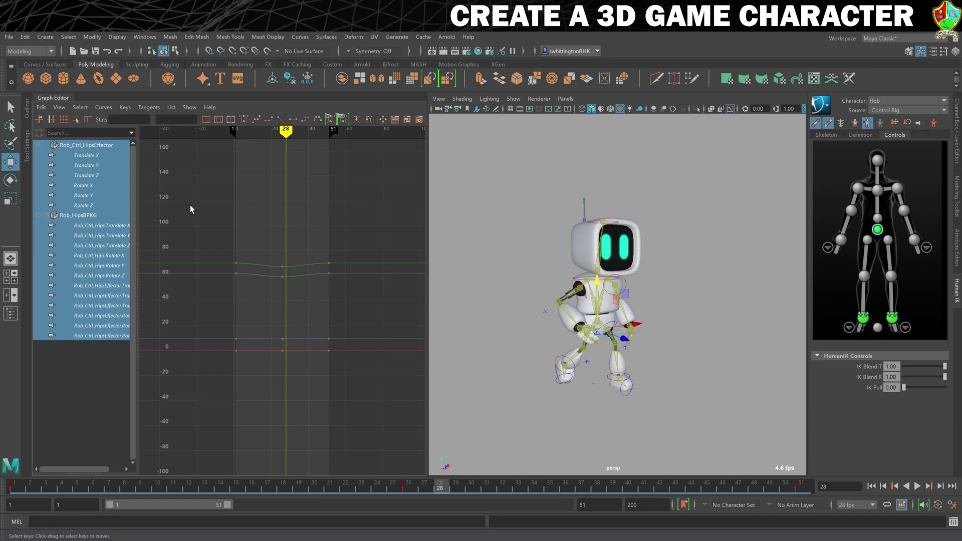
Select all keys on the hips curves and set both their Pre Infinity and Post Infinity to Cycle.
drag(169, 198, 353, 405)
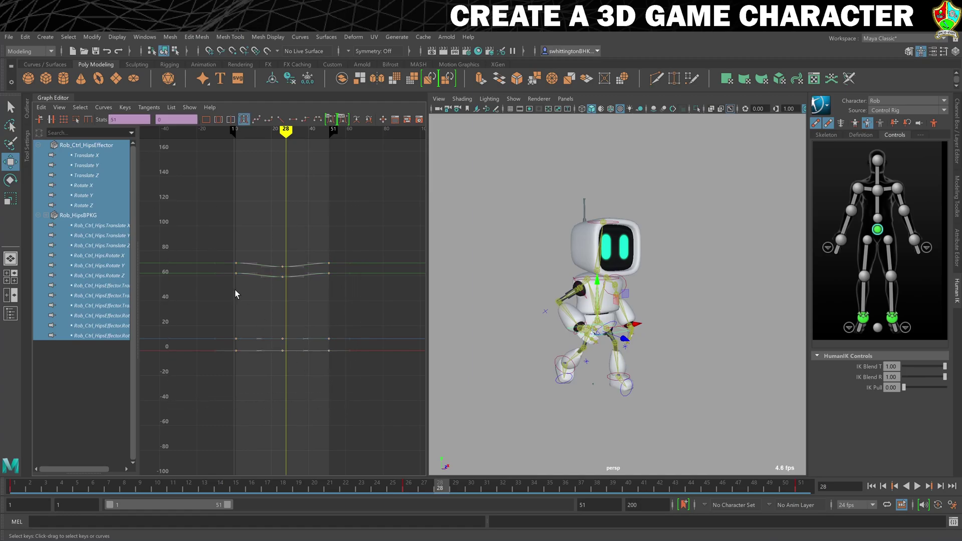
click(102, 107)
mouse_move(125, 125)
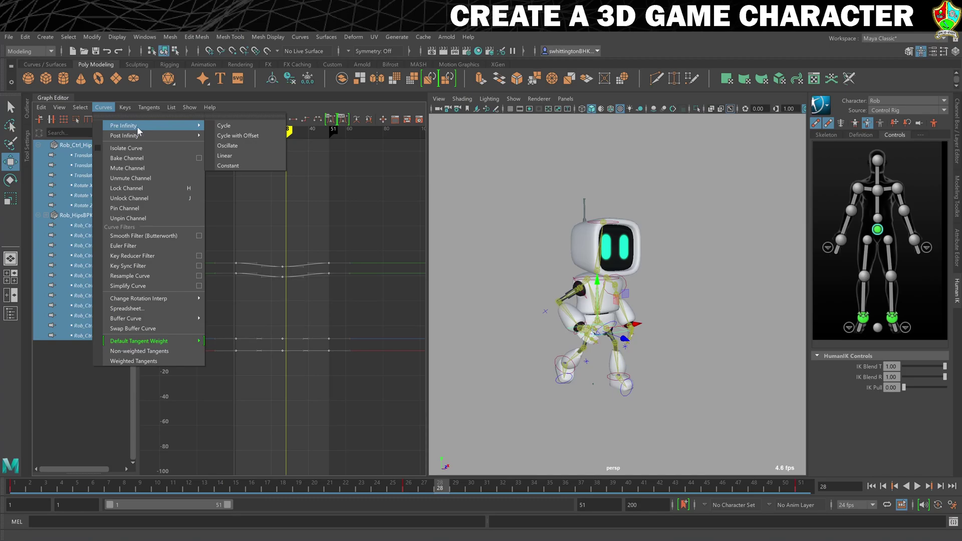
click(226, 128)
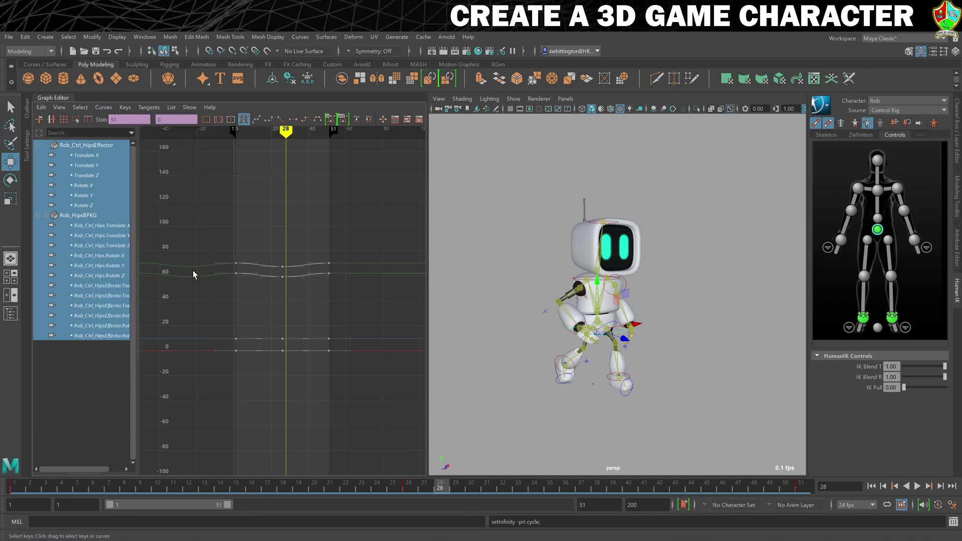
scroll(196, 269, down, 5)
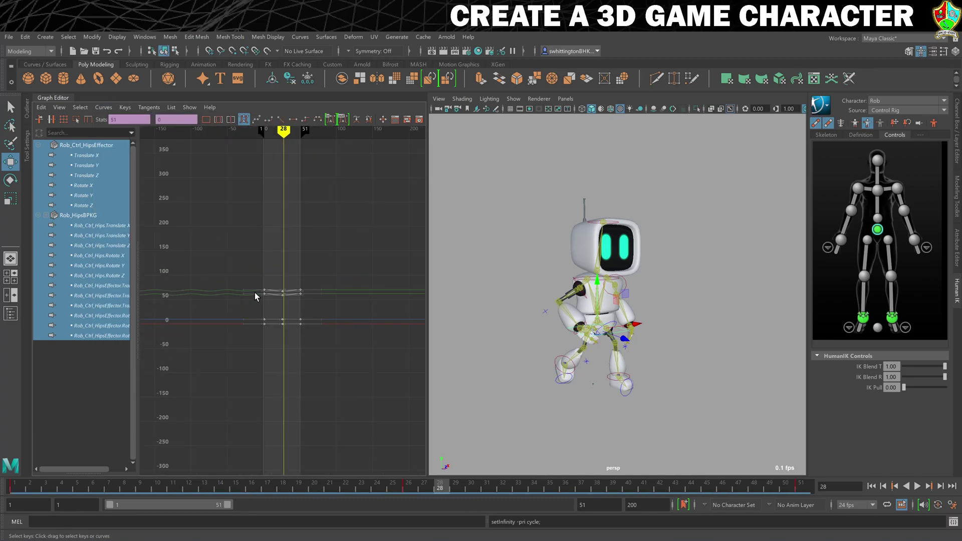
scroll(263, 293, up, 5)
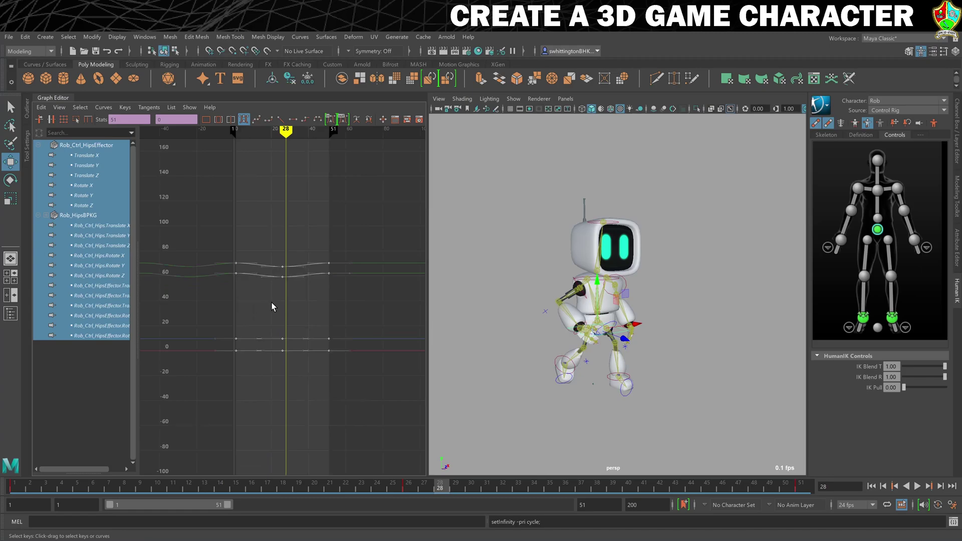
click(105, 108)
mouse_move(140, 134)
click(230, 135)
Select the chest end effector and key its starting pose at frame 1 and frame 51.
scroll(560, 293, up, 3)
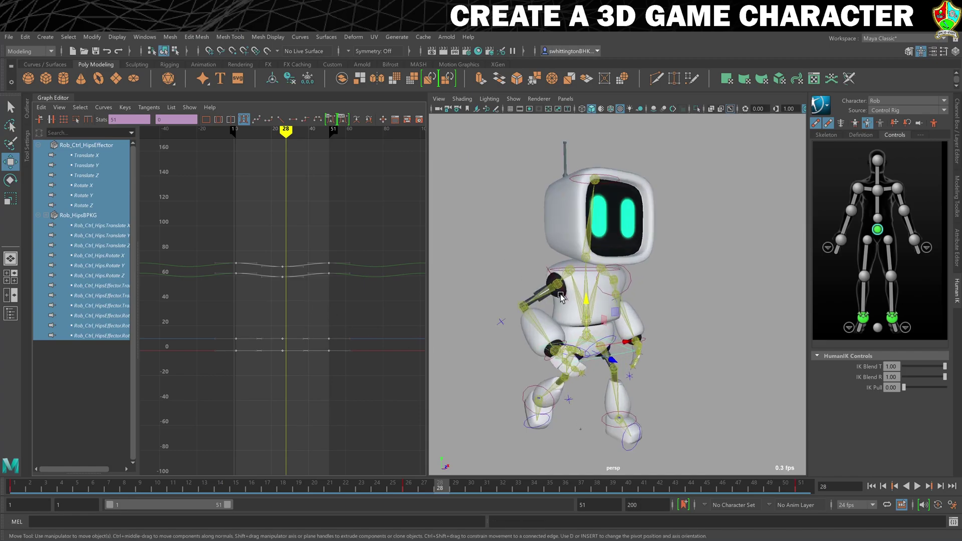
click(580, 277)
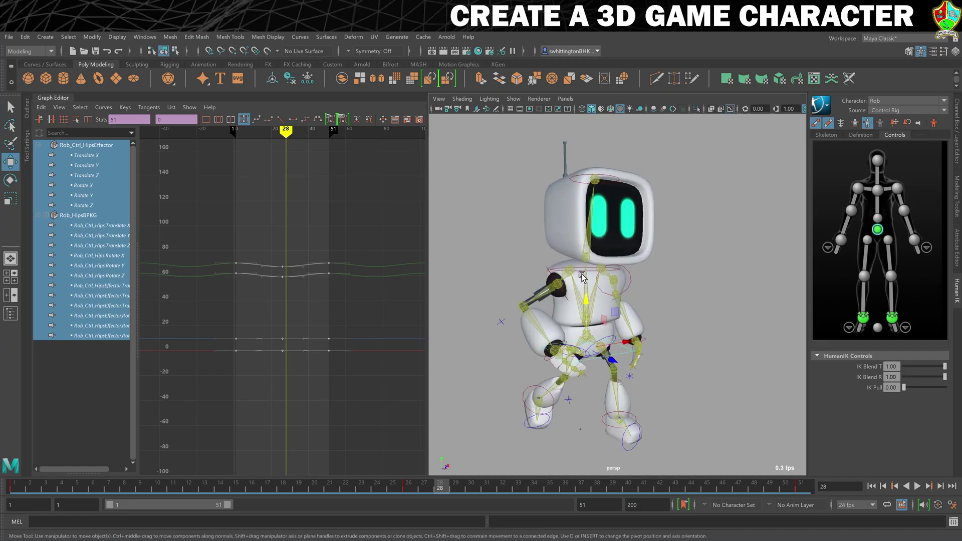
alt+drag(575, 322, 593, 322)
drag(355, 484, 14, 484)
key(s)
click(803, 490)
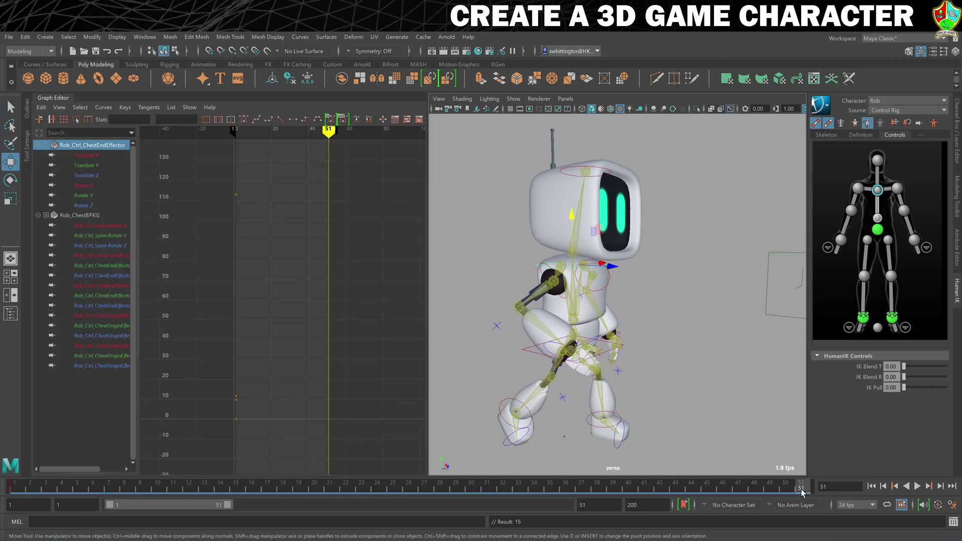
key(s)
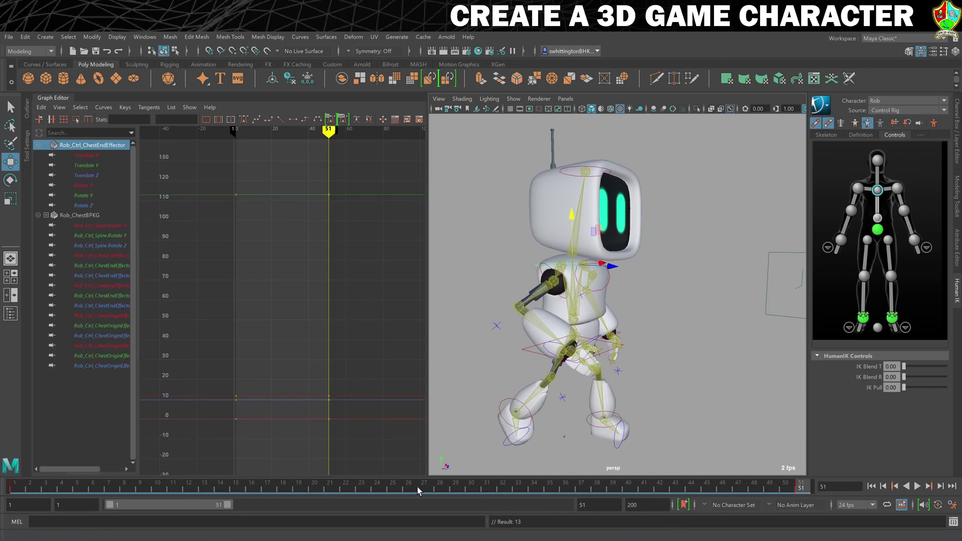
At frame 26, rotate the chest effector forward to about 11.6° in X, key it, and play back the motion.
click(409, 490)
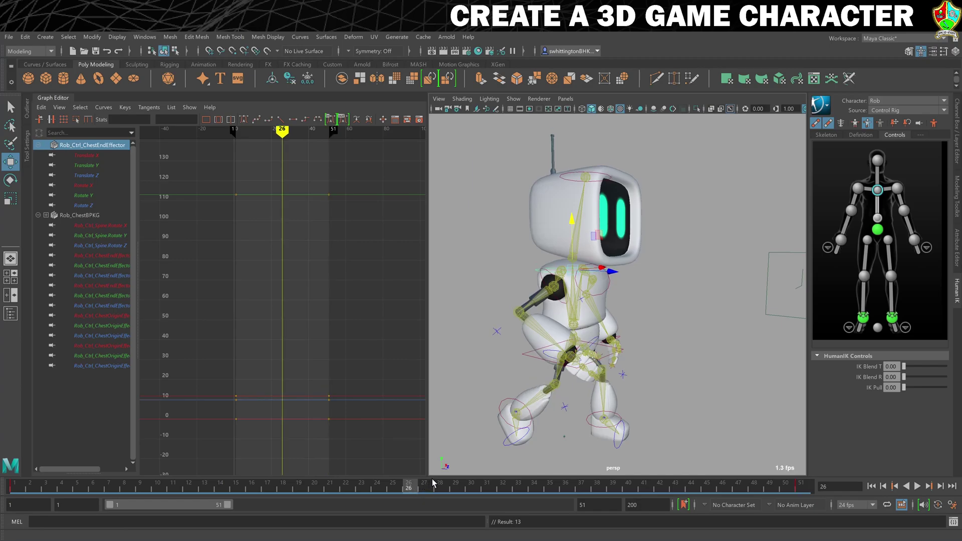
key(e)
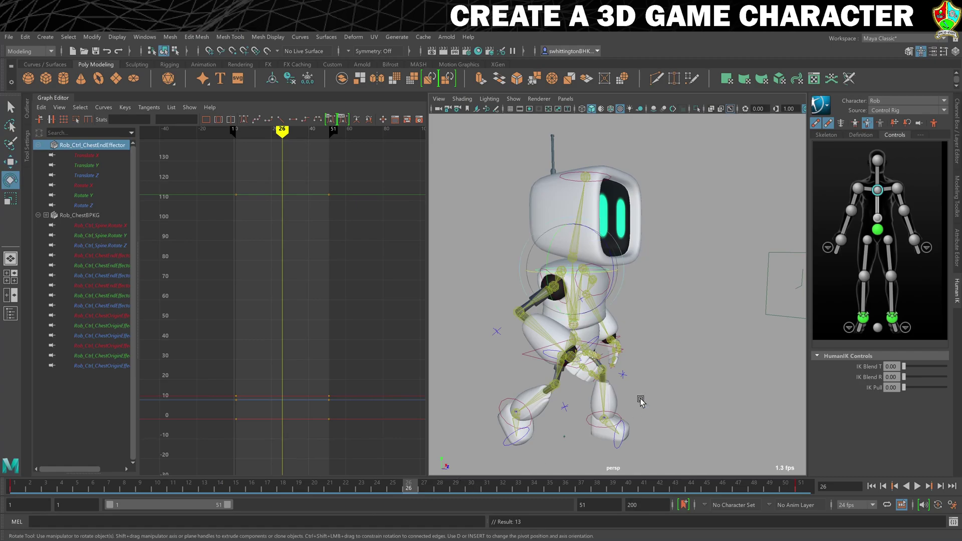
drag(614, 258, 617, 268)
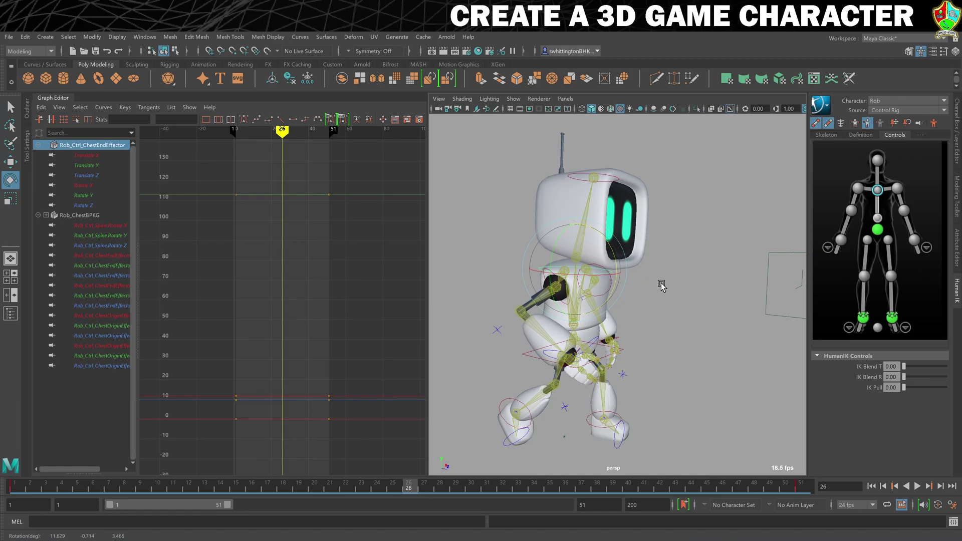
key(s)
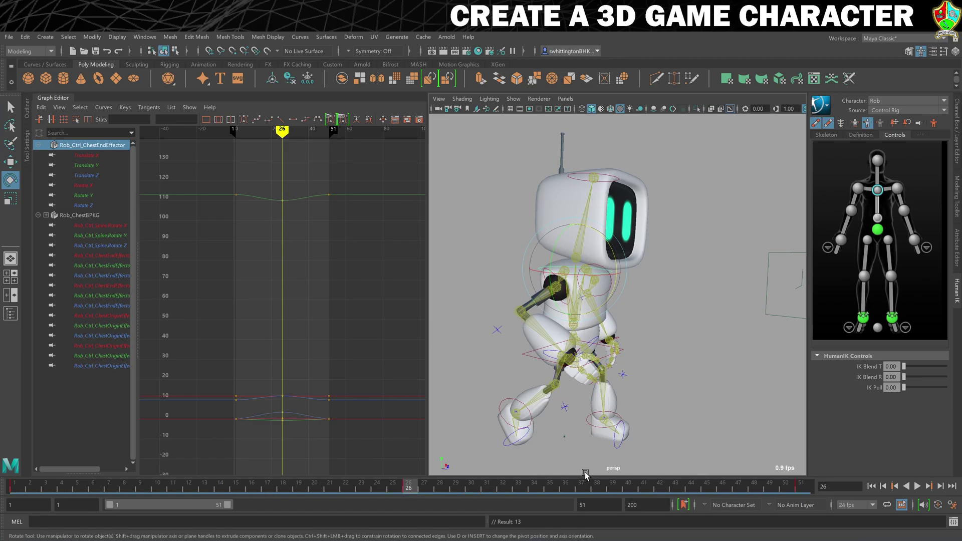
click(917, 486)
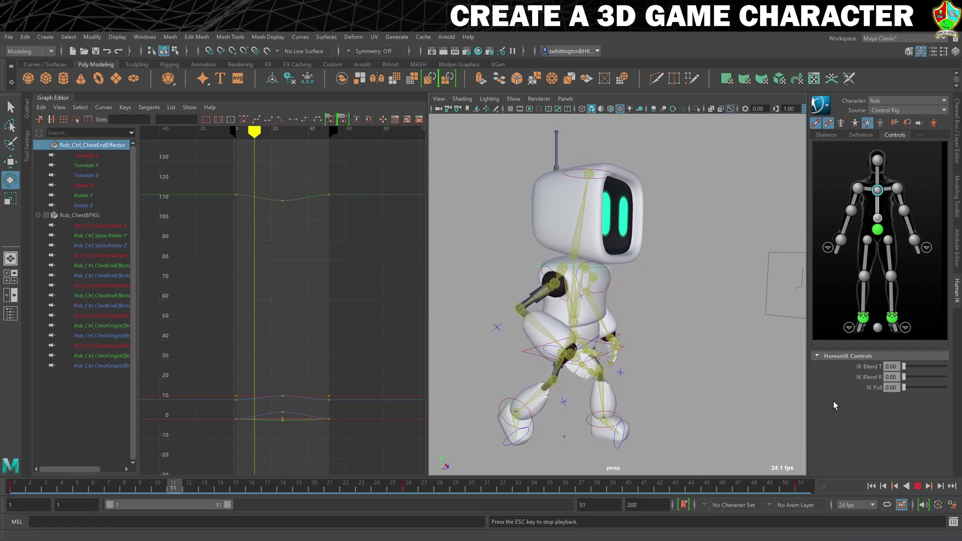
click(918, 486)
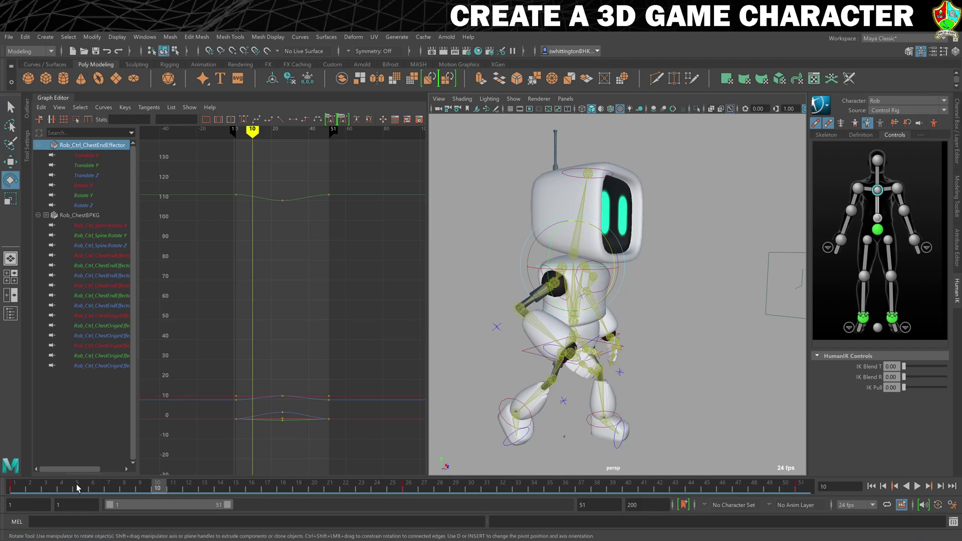
Select all keys on the chest effector's curves and set both their Pre Infinity and Post Infinity to Cycle.
click(15, 485)
drag(80, 146, 89, 366)
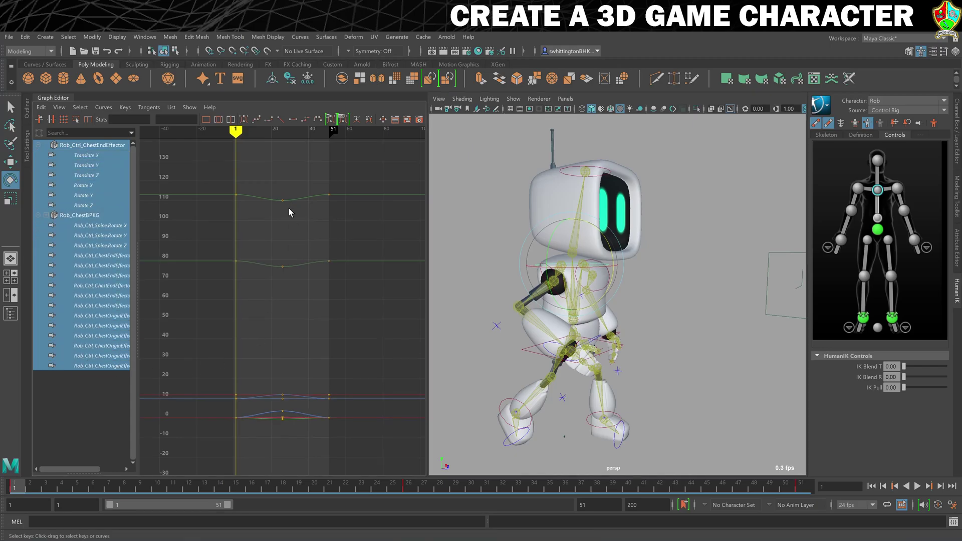
drag(182, 150, 367, 453)
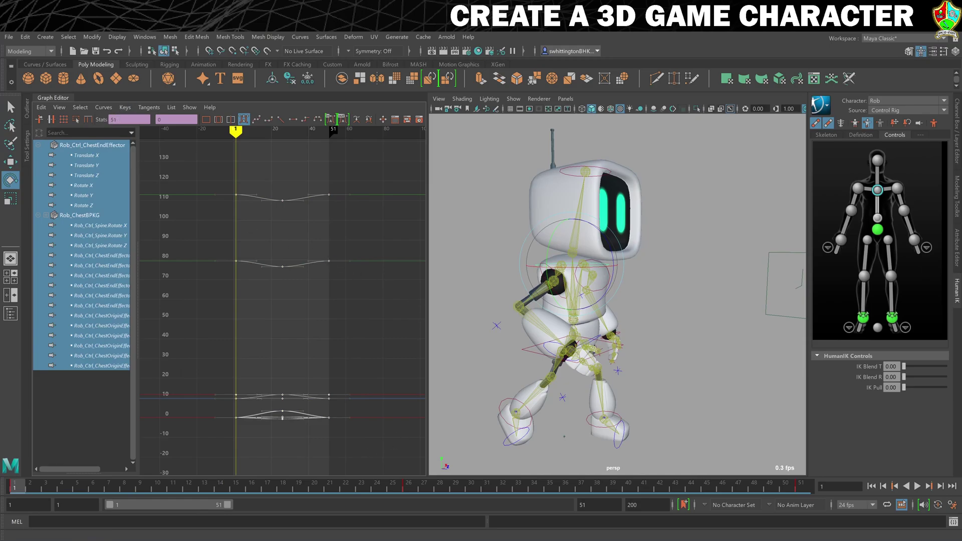
click(109, 110)
mouse_move(118, 123)
click(230, 126)
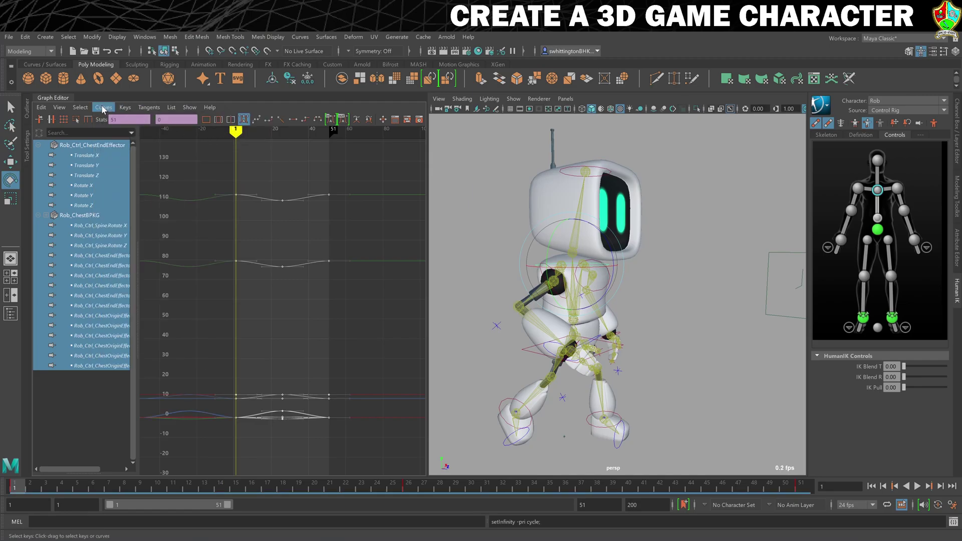
click(102, 107)
click(225, 133)
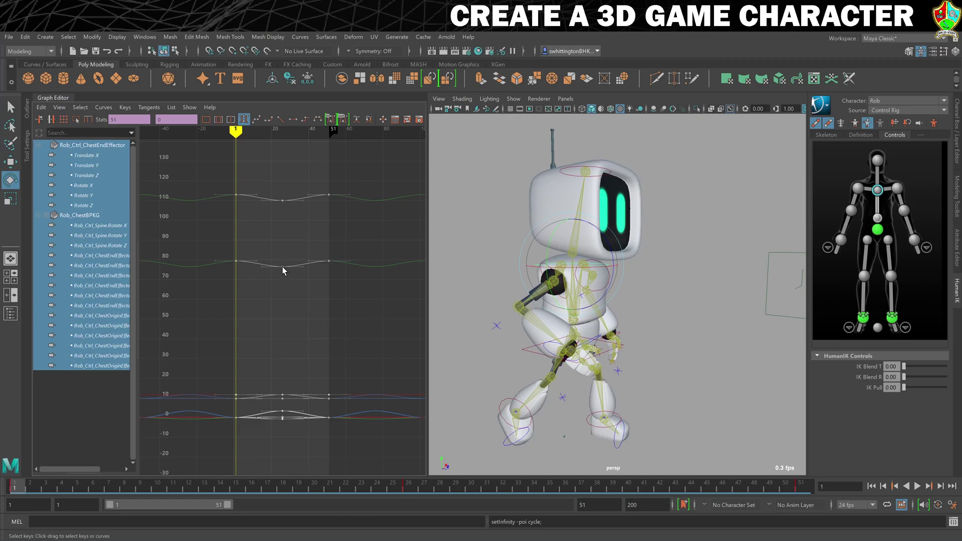
Offset all the chest keys in time by 5 frames so the chest motion trails the hips.
shift+middle_drag(283, 266, 286, 268)
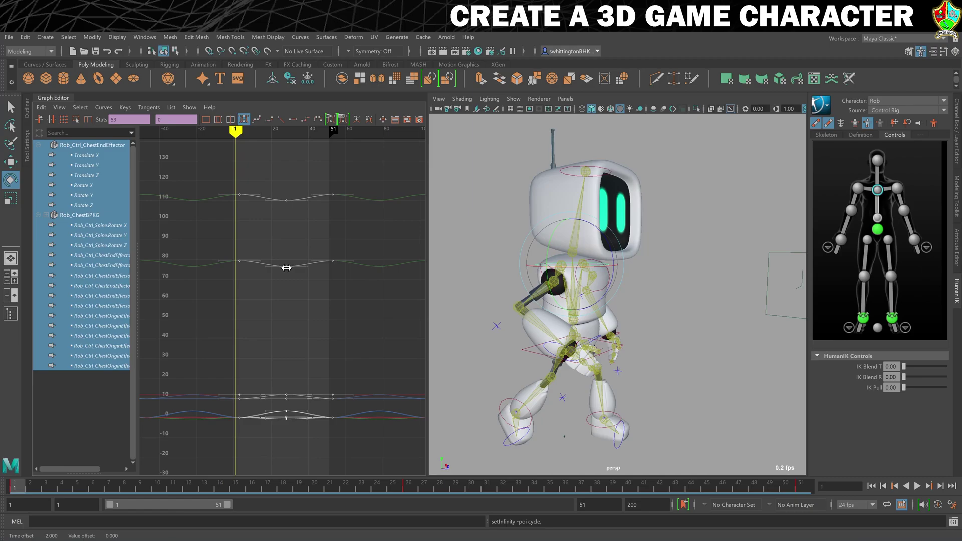
shift+middle_drag(288, 268, 293, 270)
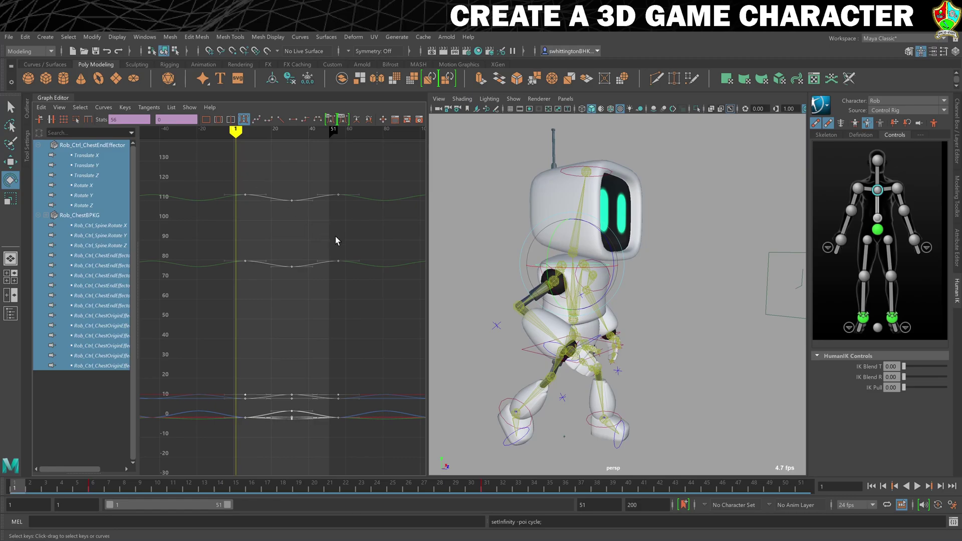
Examine the offset chest curves against the playback range and play back the animation.
scroll(245, 220, up, 5)
scroll(239, 222, down, 5)
scroll(238, 222, up, 5)
scroll(239, 222, down, 3)
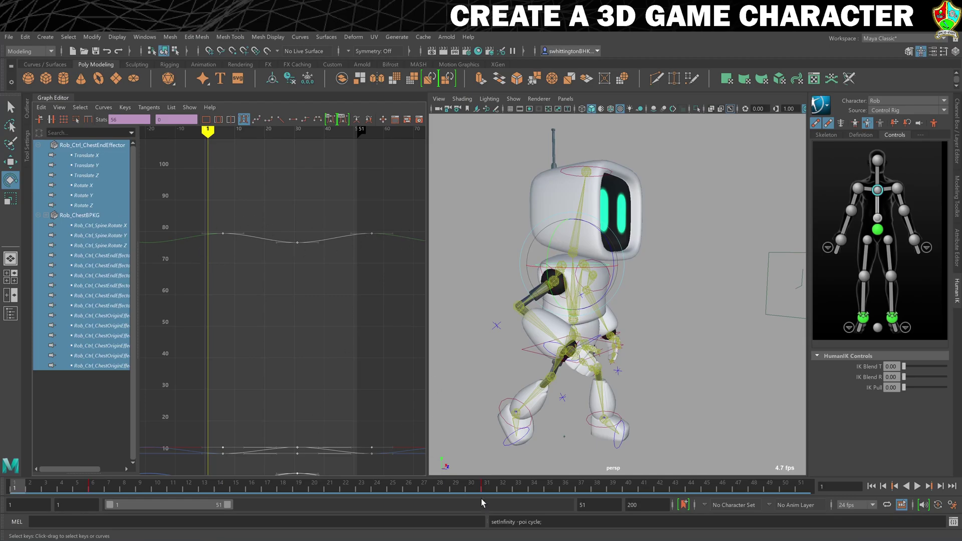
scroll(303, 294, down, 3)
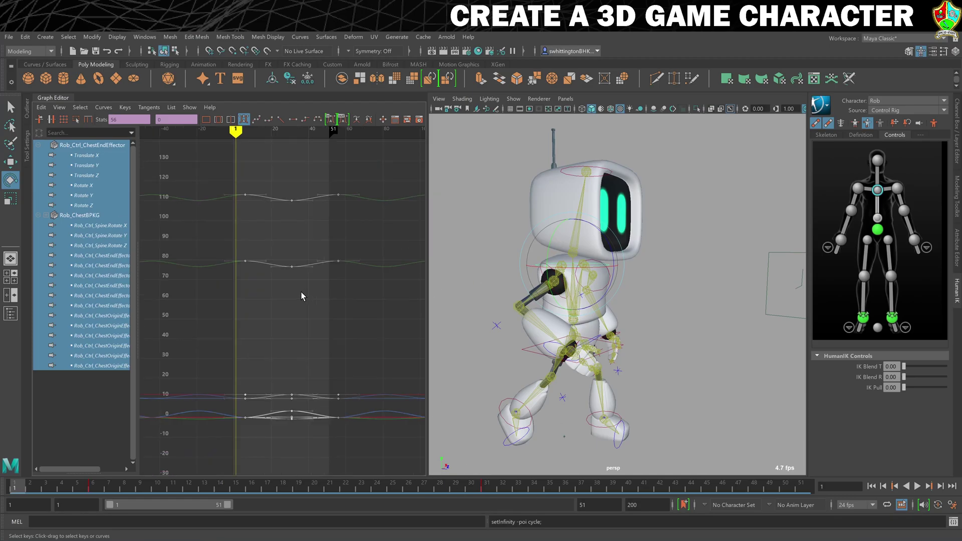
alt+middle_drag(326, 286, 294, 285)
scroll(302, 285, up, 3)
scroll(302, 285, down, 4)
scroll(301, 285, up, 5)
scroll(302, 286, down, 4)
scroll(302, 286, down, 1)
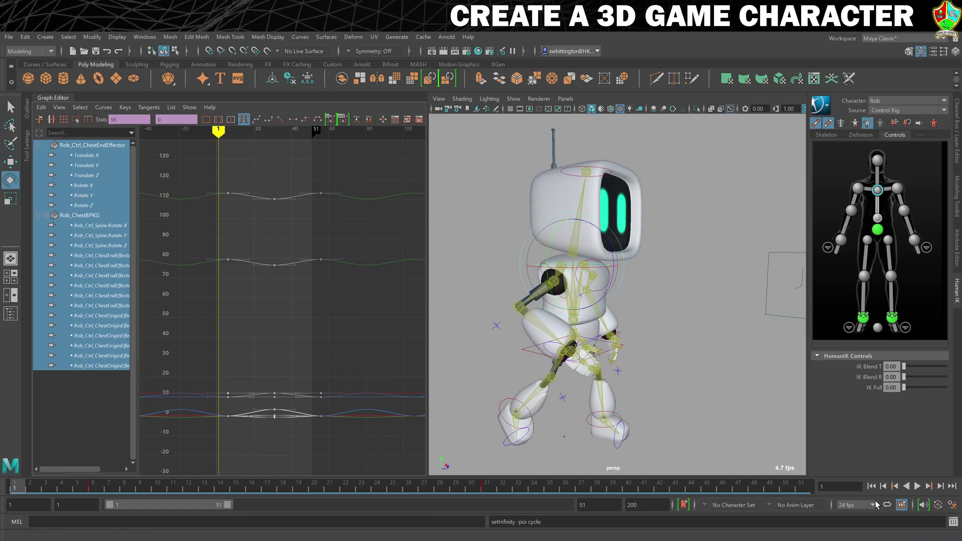
click(743, 371)
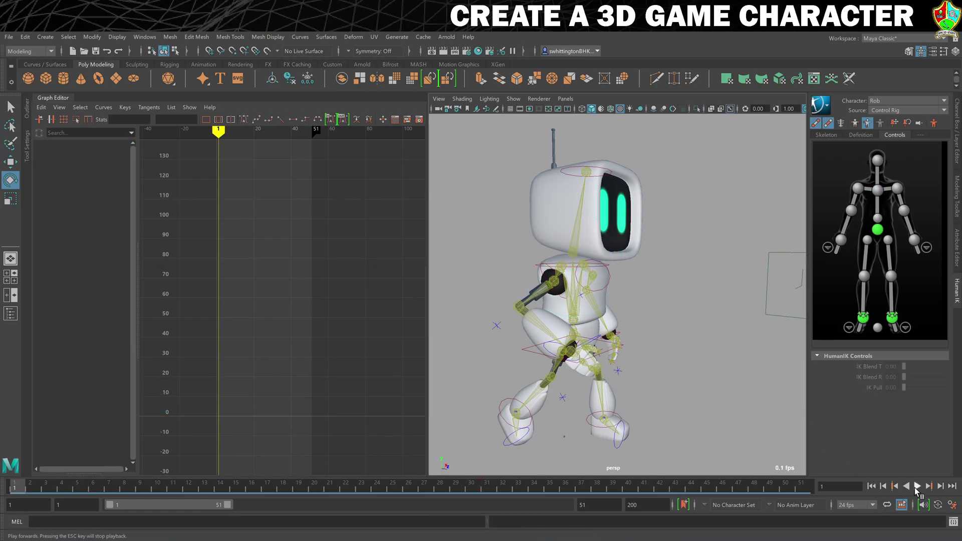
click(917, 486)
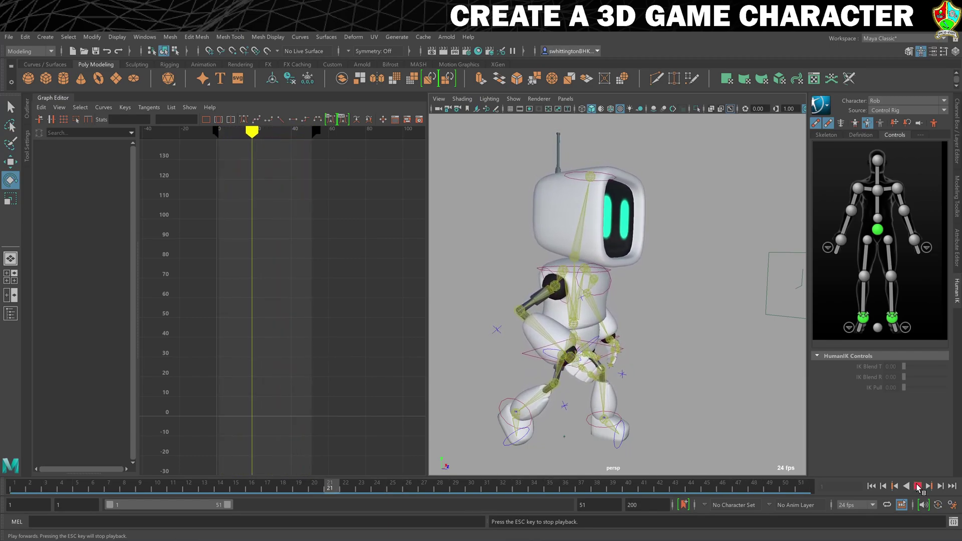
key(Escape)
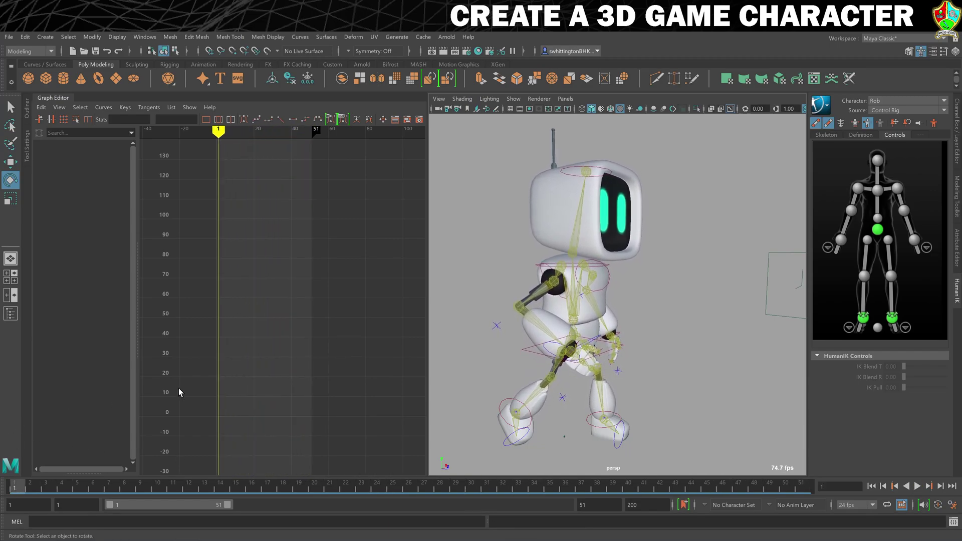
Select the head effector, tilt it slightly back, and key its pose at frame 1 and frame 51.
click(601, 173)
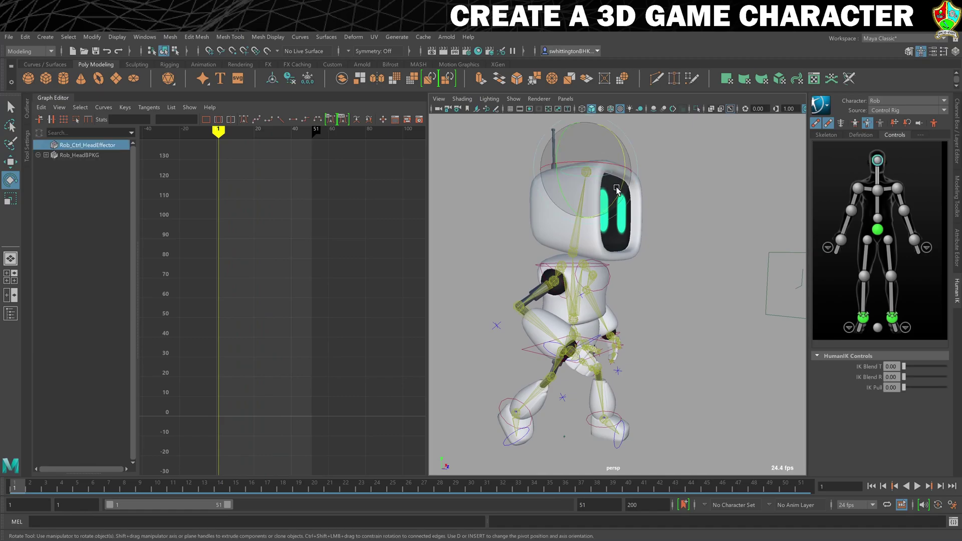
drag(621, 161, 624, 157)
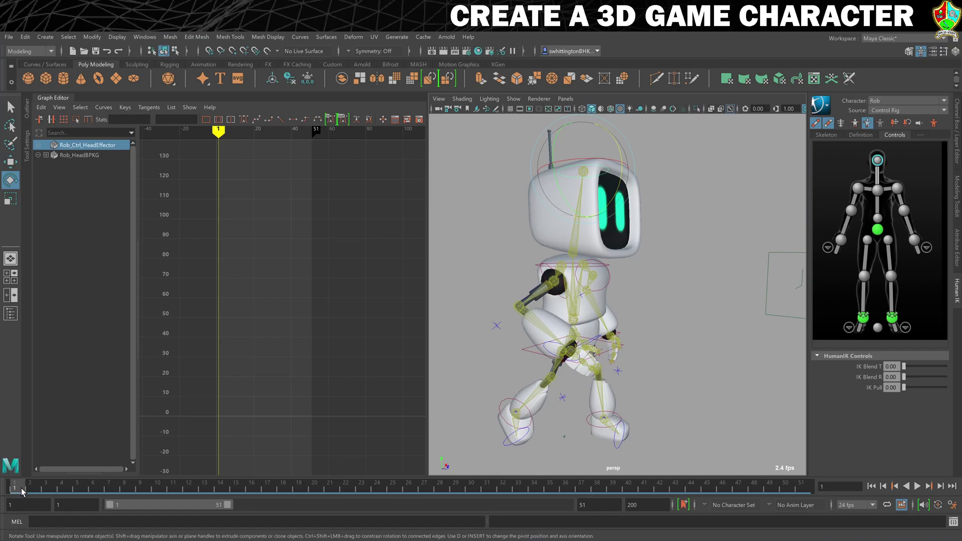
key(s)
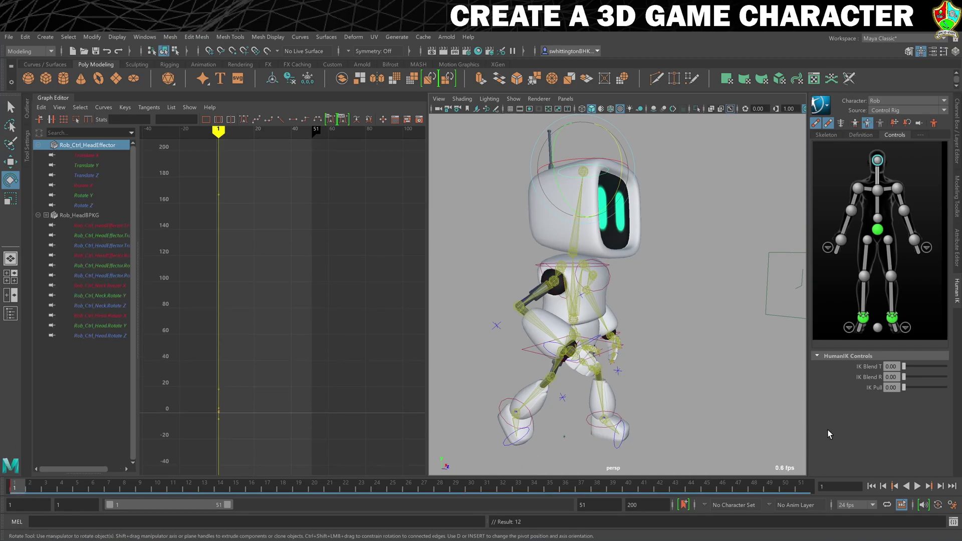
click(806, 489)
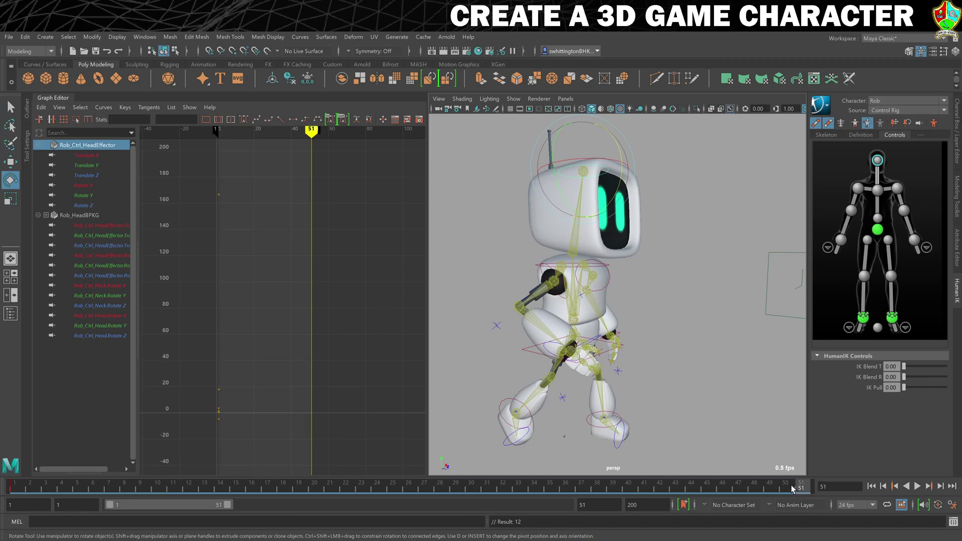
key(s)
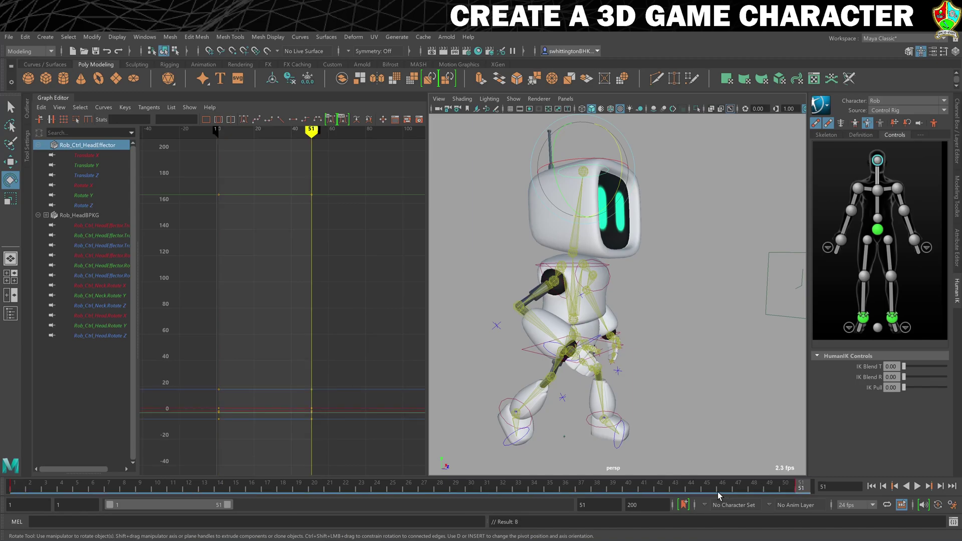
At frame 26, rotate the head effector forward to about 3.5, -1.0, 9.7°, key it, and play back the motion.
click(410, 489)
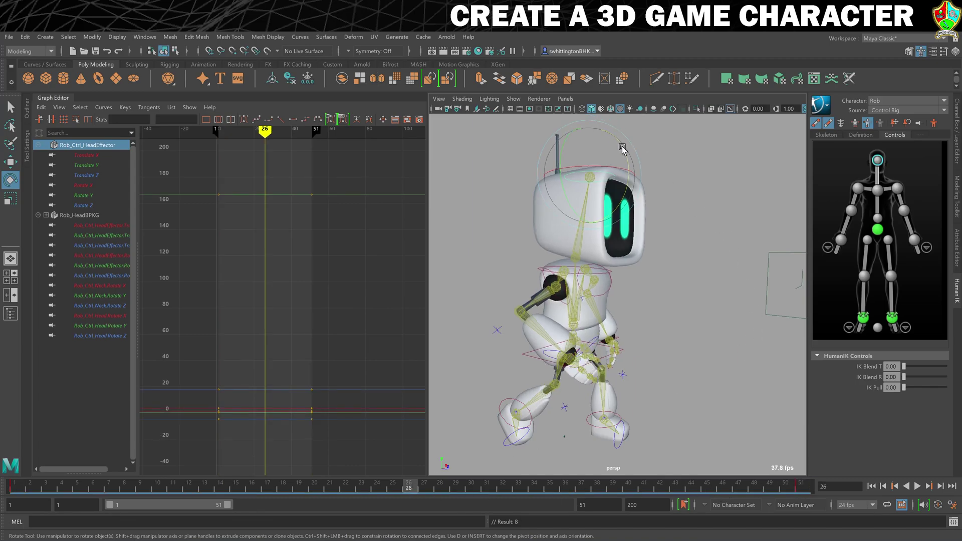
drag(626, 156, 687, 273)
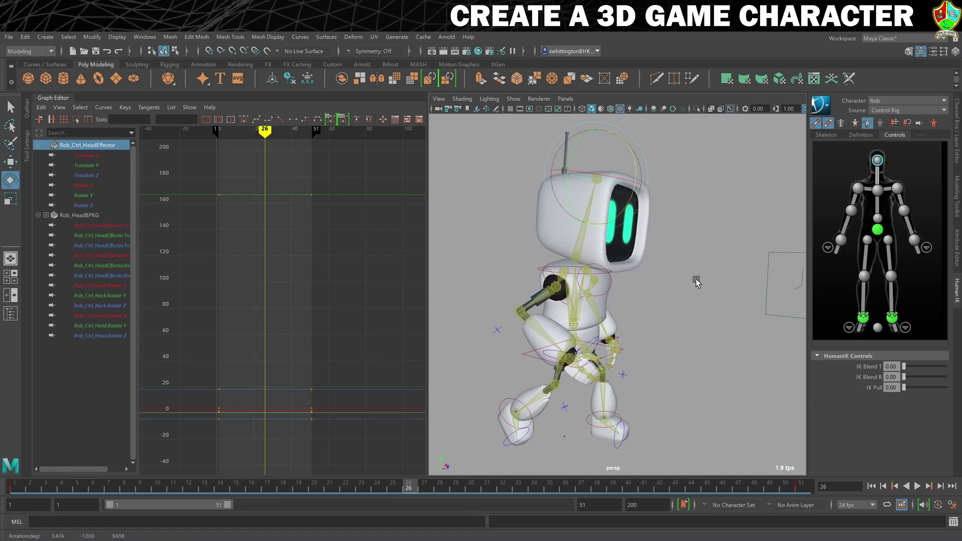
key(s)
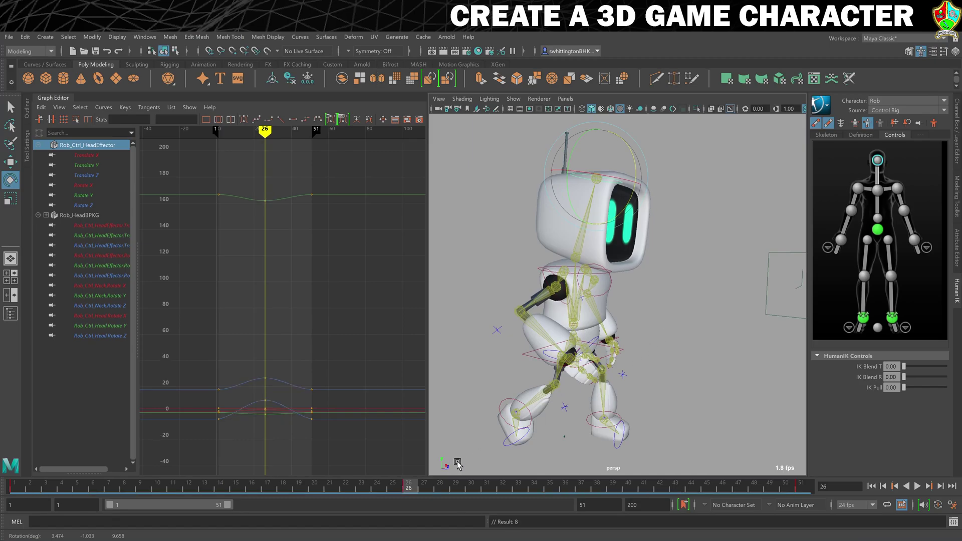
click(706, 367)
click(918, 486)
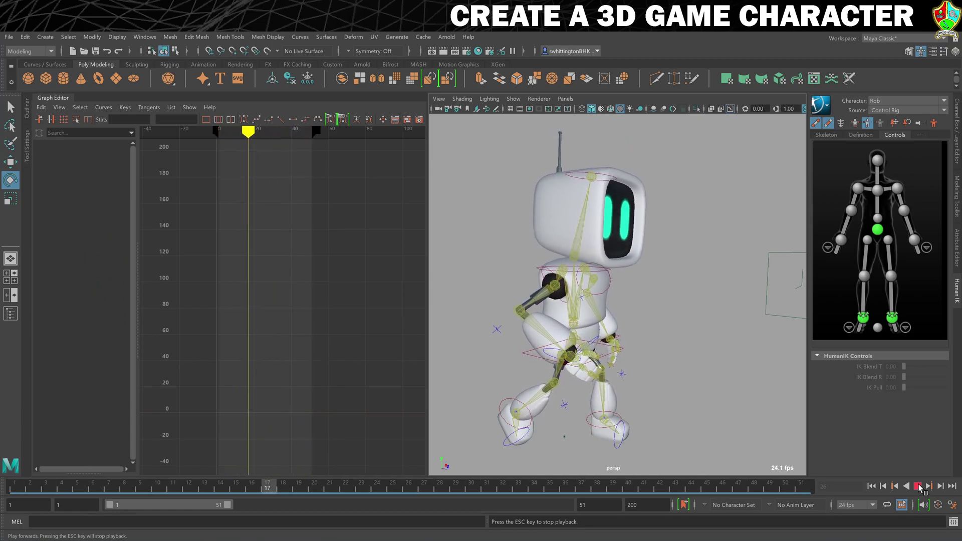
click(919, 486)
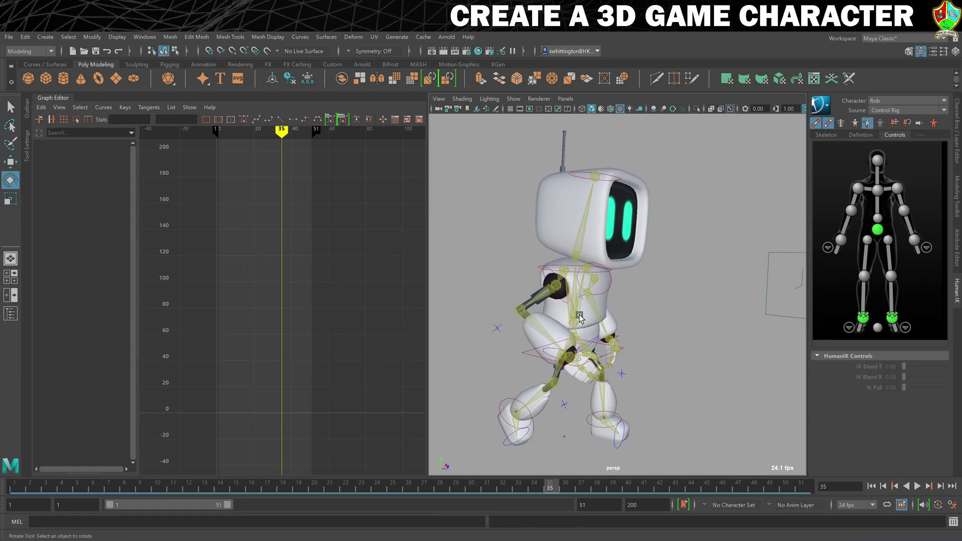
Select all keys on the head effector's curves and set both their Pre Infinity and Post Infinity to Cycle.
click(605, 173)
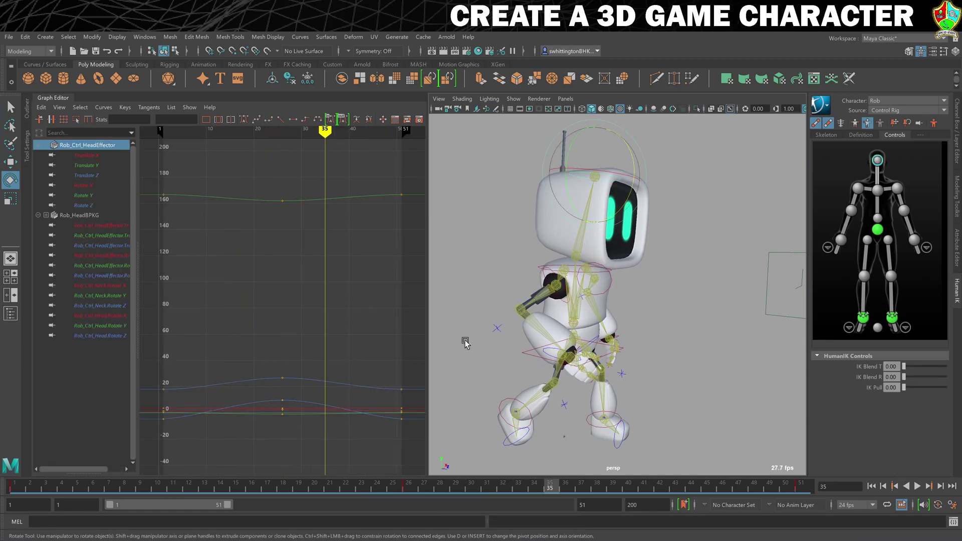
drag(79, 151, 90, 336)
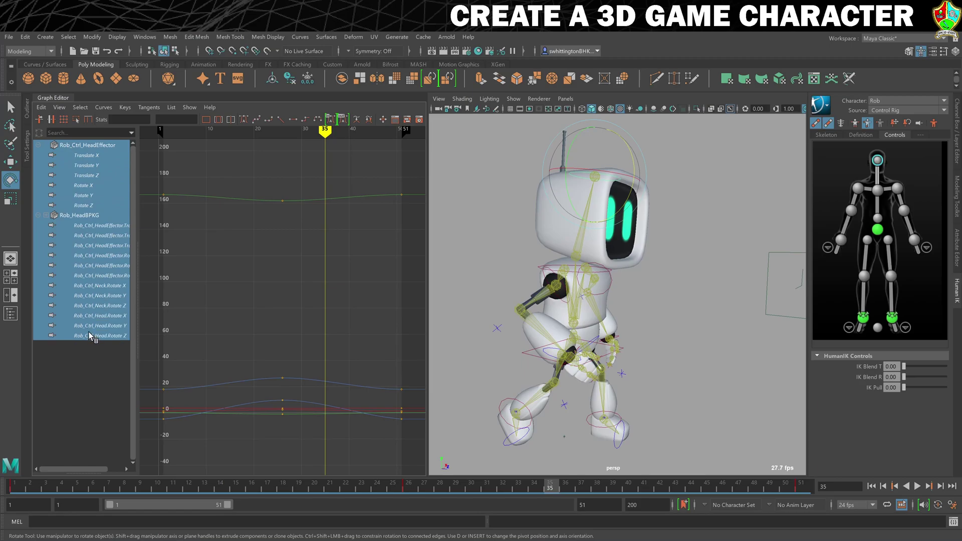
key(f)
drag(181, 199, 358, 383)
key(f)
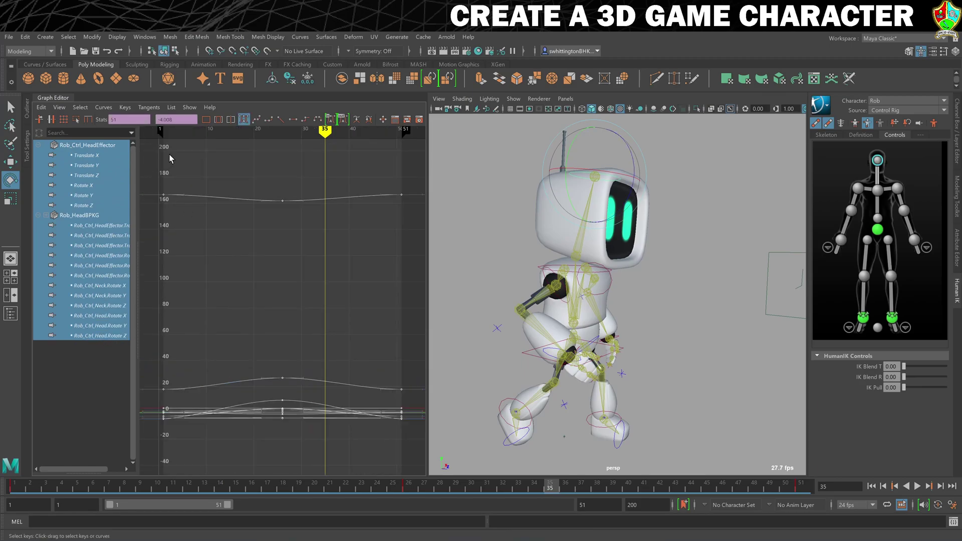
click(103, 109)
mouse_move(132, 129)
click(233, 132)
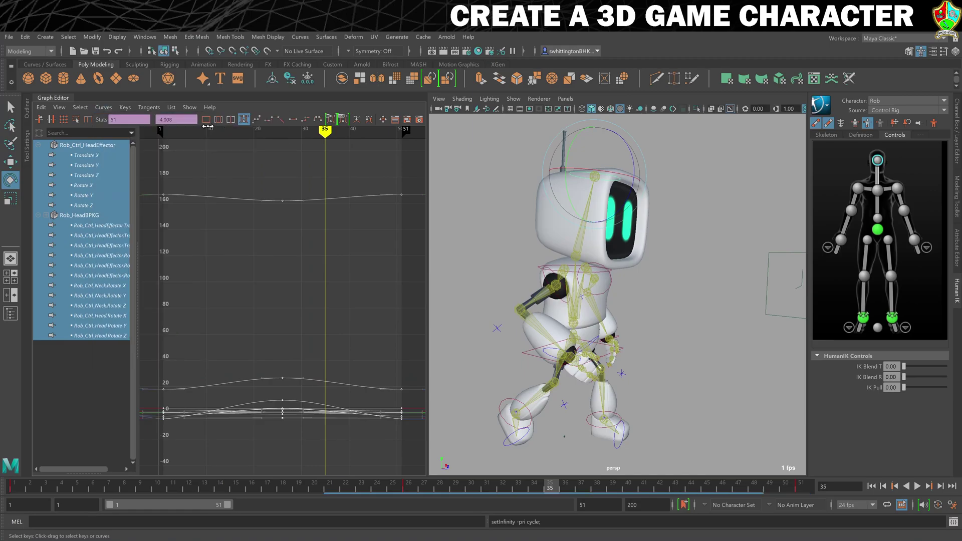
click(103, 109)
click(233, 140)
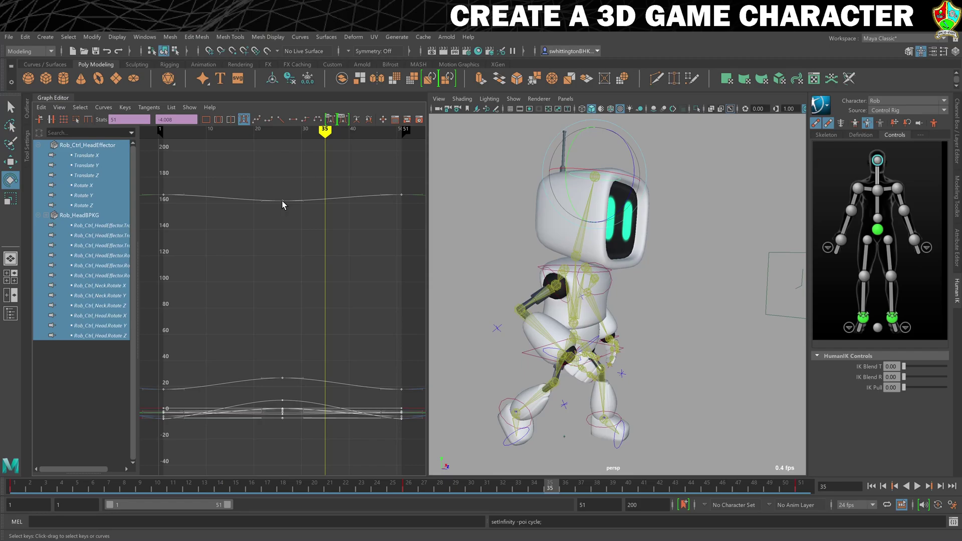
Offset all the head keys in time by 10 frames and play back the overlapping motion.
shift+middle_drag(282, 201, 330, 203)
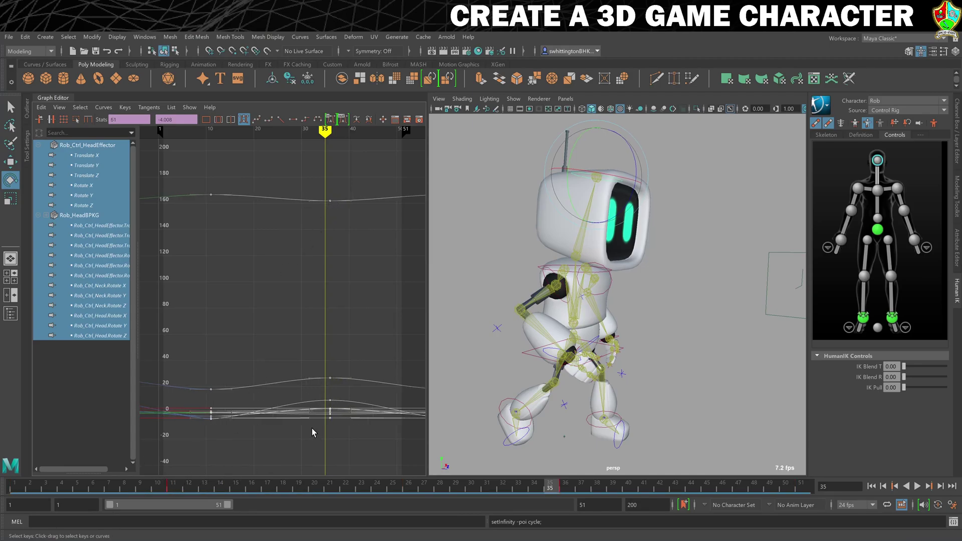
click(669, 301)
click(917, 486)
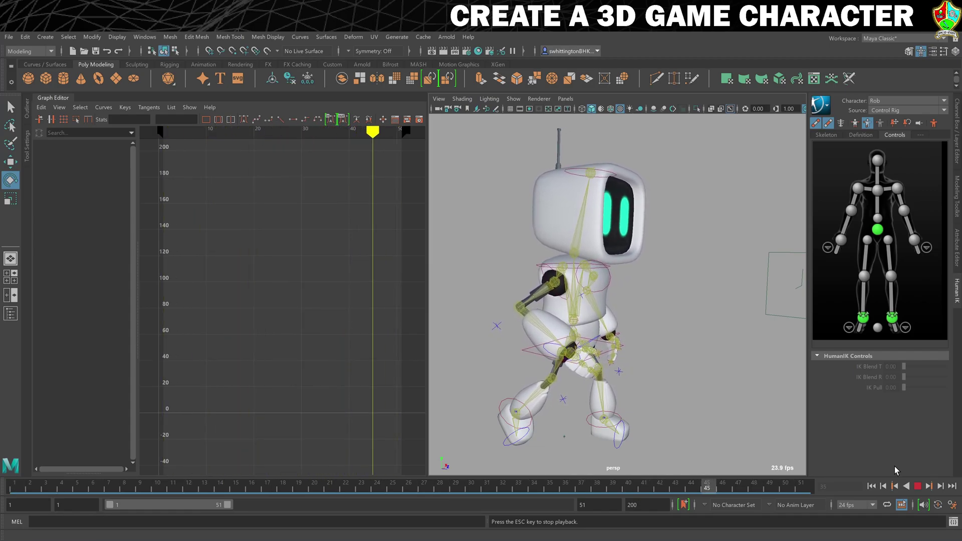
key(Escape)
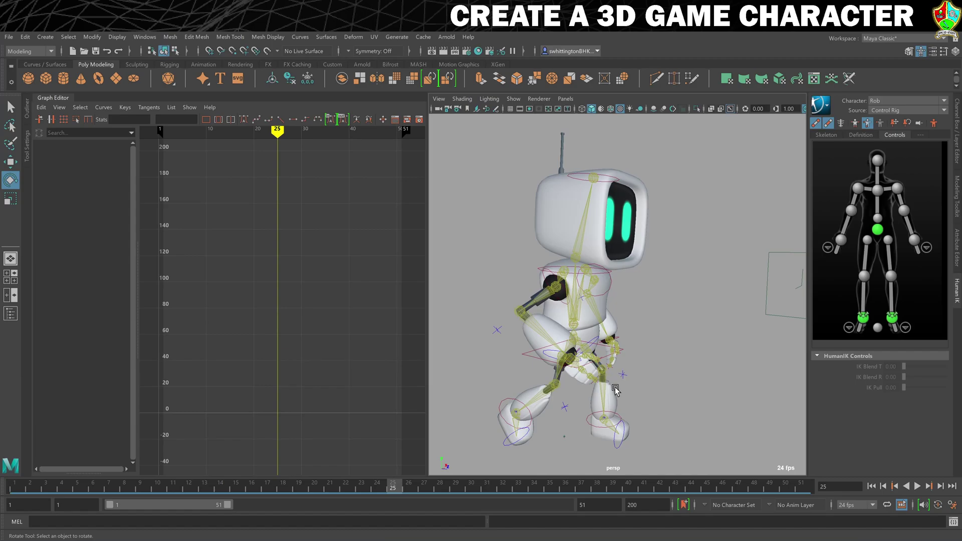
Hide the control rig's yellow FK bones, then play back the idle animation and return to frame 1.
drag(304, 485, 7, 466)
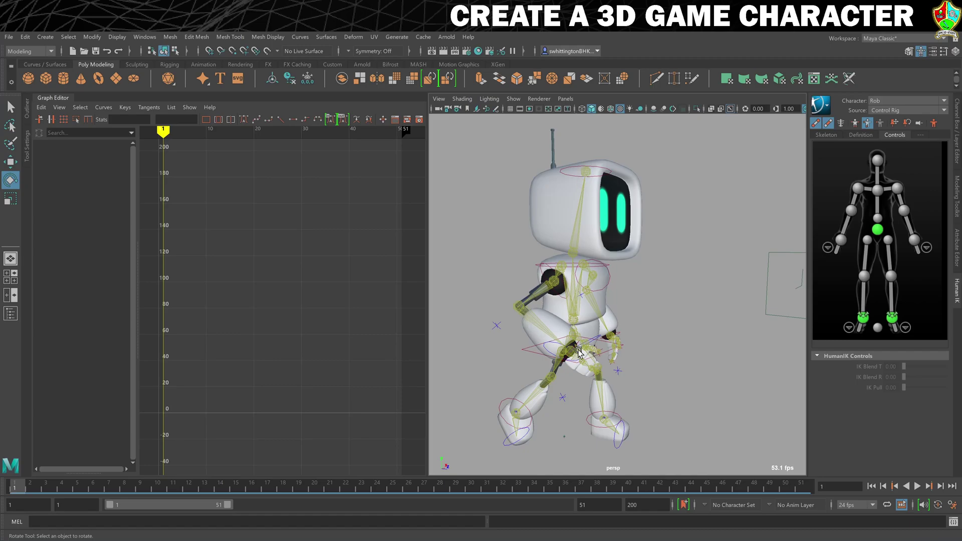
click(828, 125)
click(829, 125)
click(829, 125)
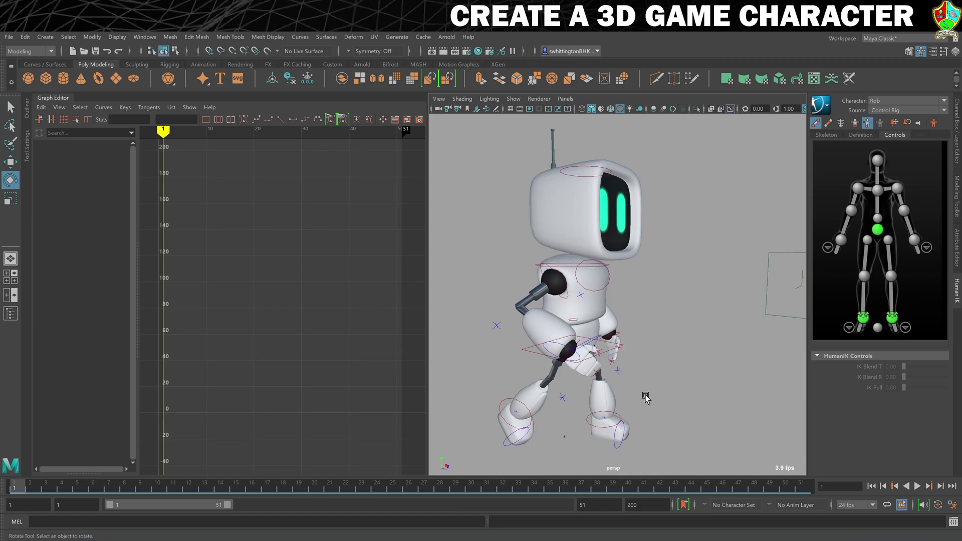
alt+drag(652, 390, 694, 400)
click(916, 486)
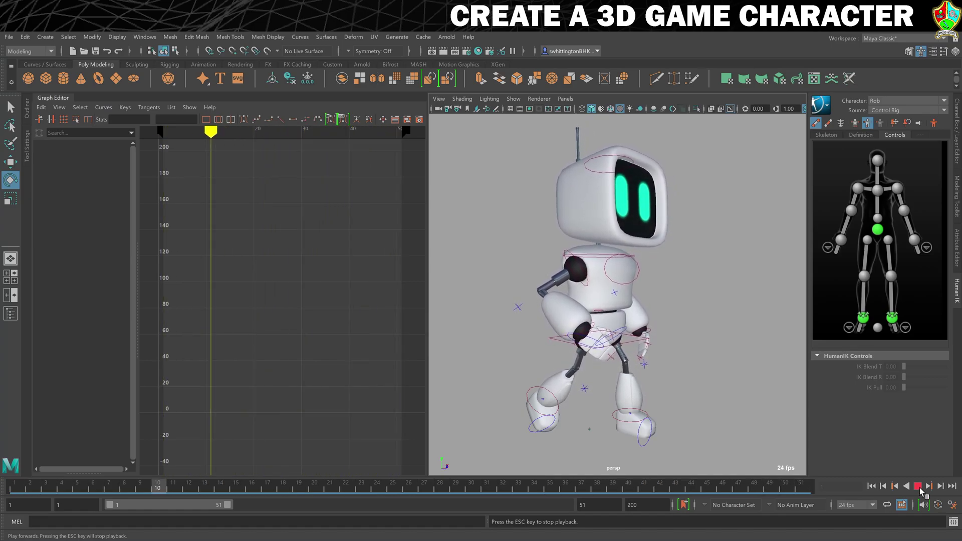
click(919, 489)
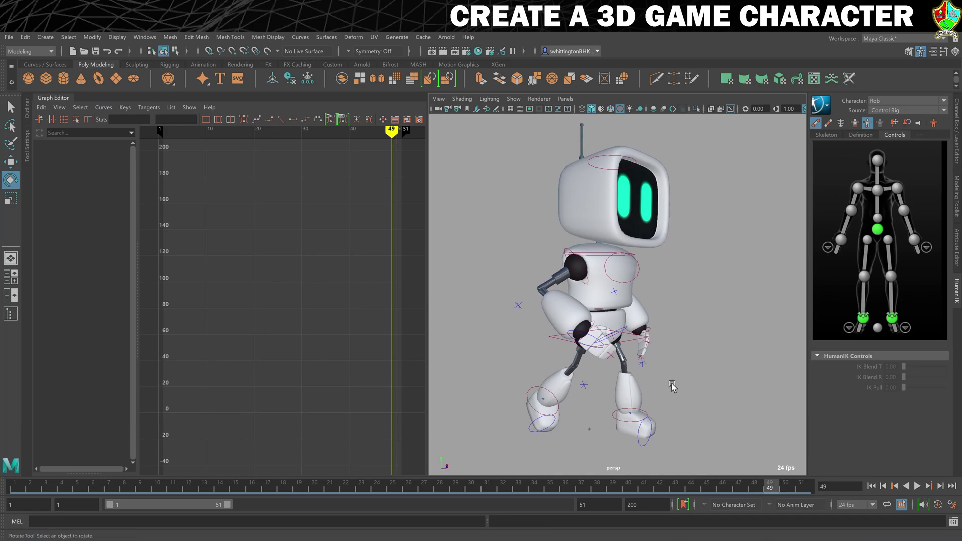
drag(328, 489, 2, 491)
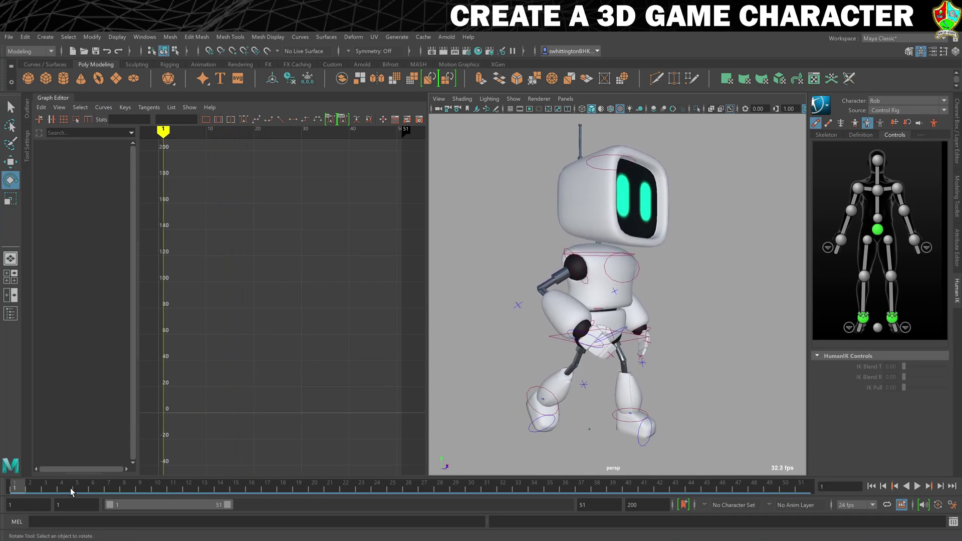
Select both wrist effectors and key their current pose at frames 1 and 51.
alt+drag(740, 337, 684, 339)
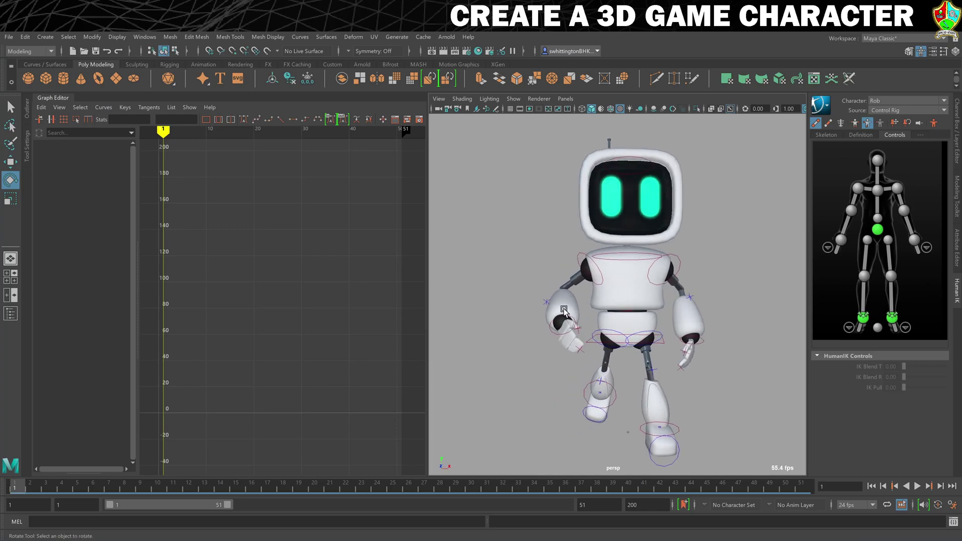
click(564, 329)
shift+click(689, 341)
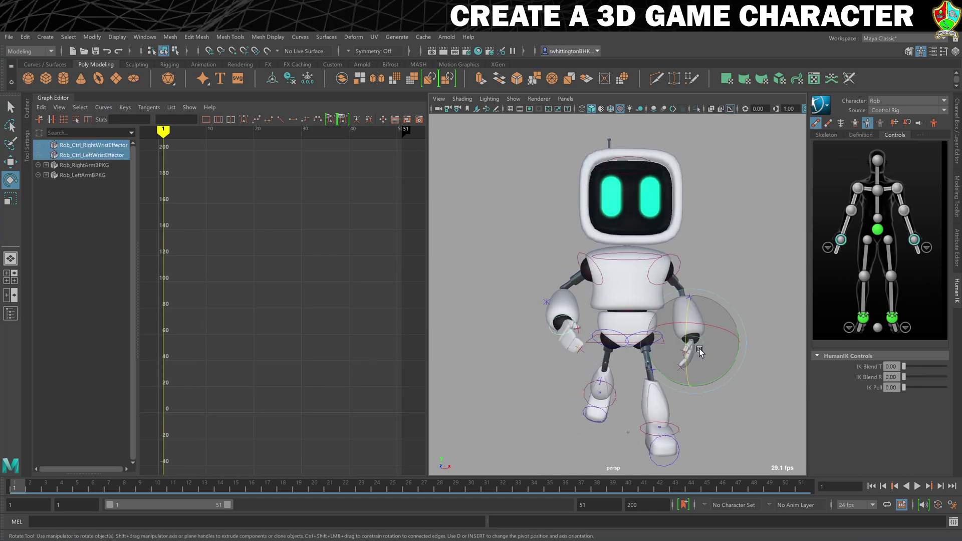
key(s)
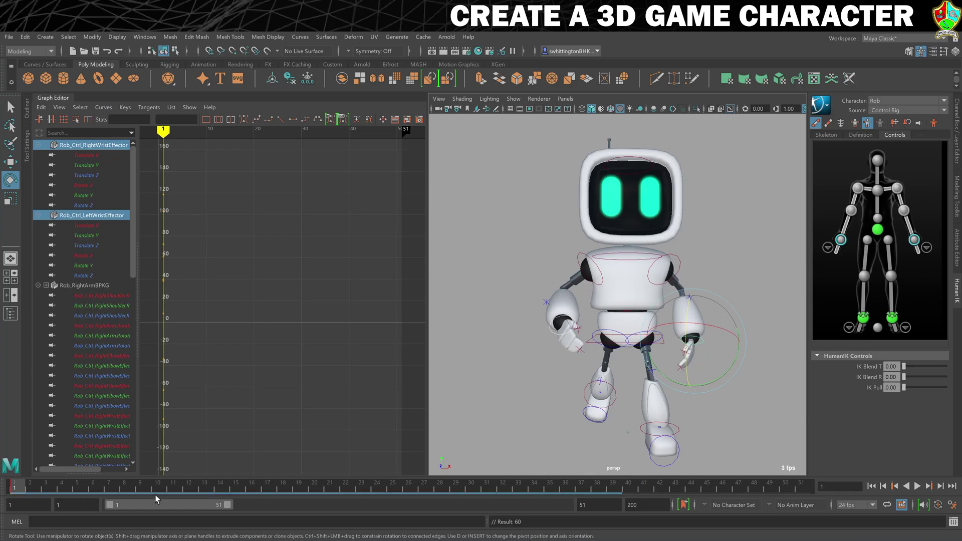
click(802, 488)
key(s)
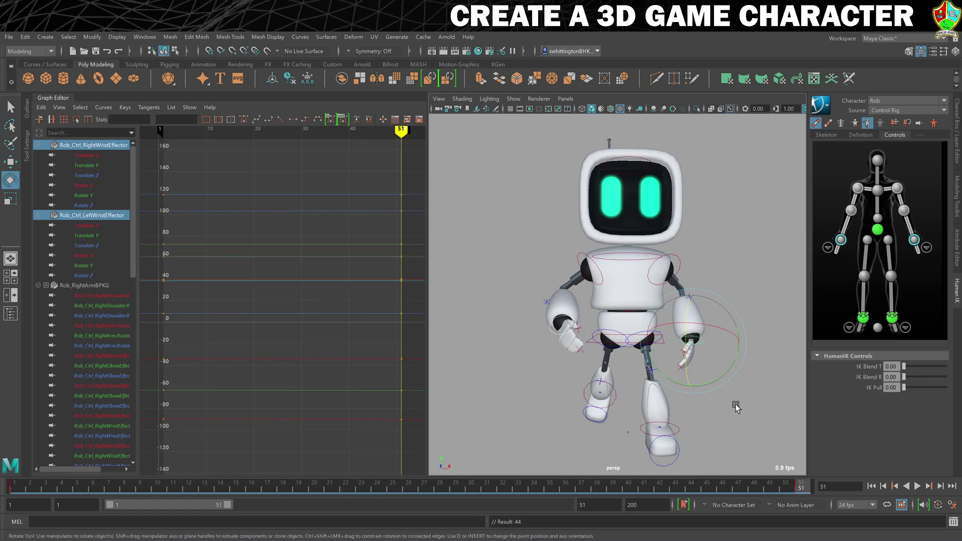
Add a Grease Pencil frame at frame 51 and trace the outlines of both wrist effectors as position guides.
alt+drag(576, 379, 604, 385)
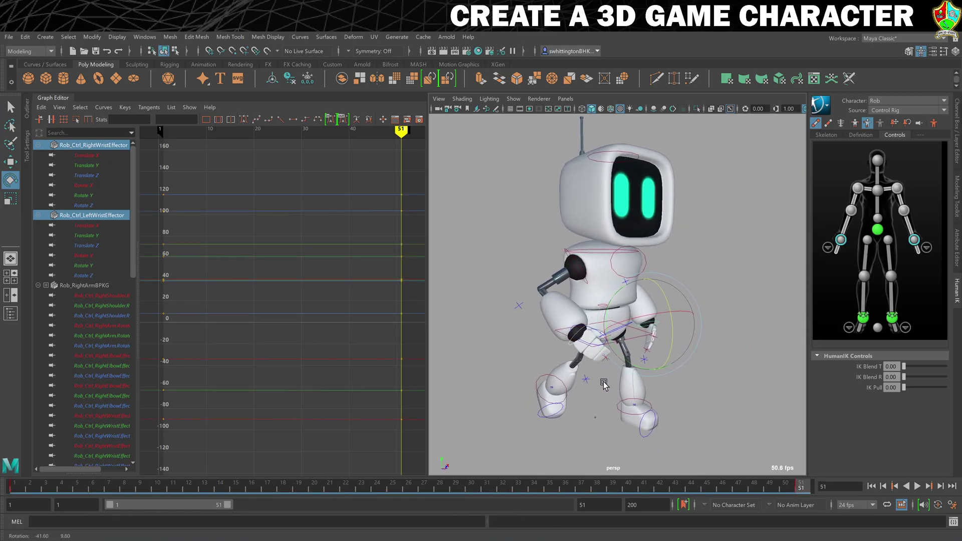
alt+drag(493, 383, 465, 382)
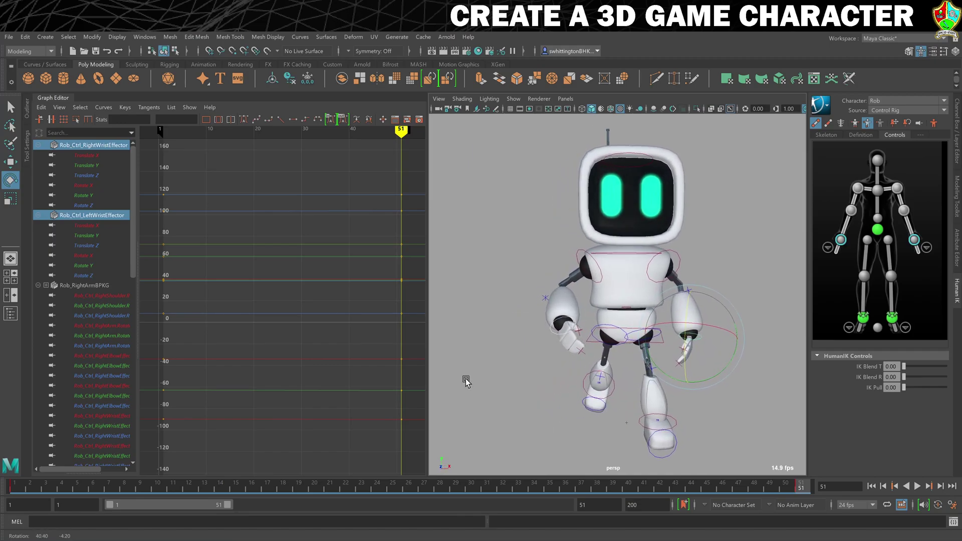
click(479, 383)
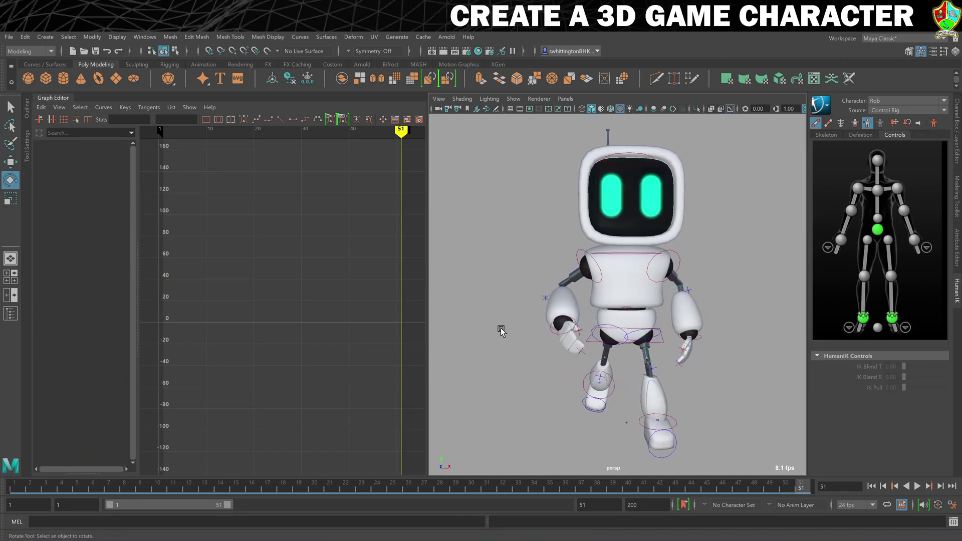
click(496, 110)
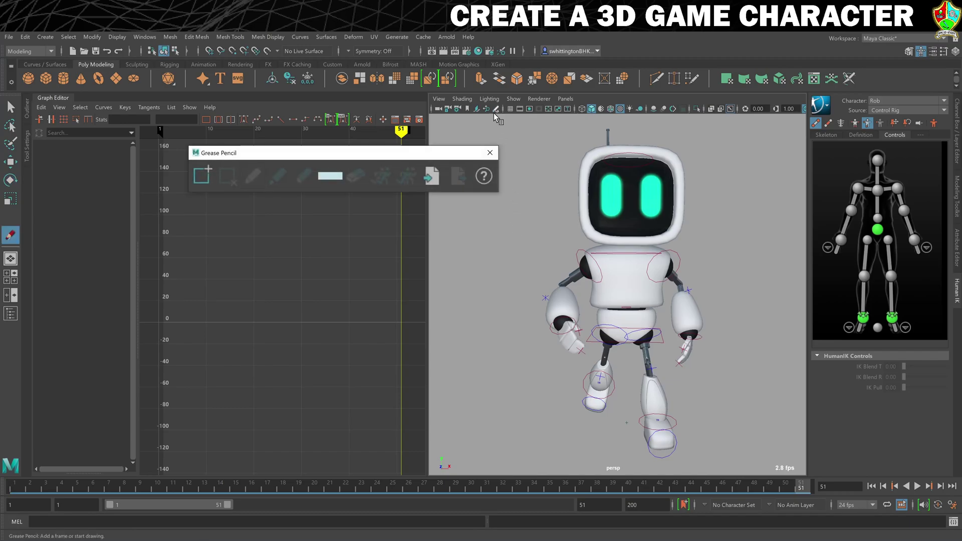
click(203, 175)
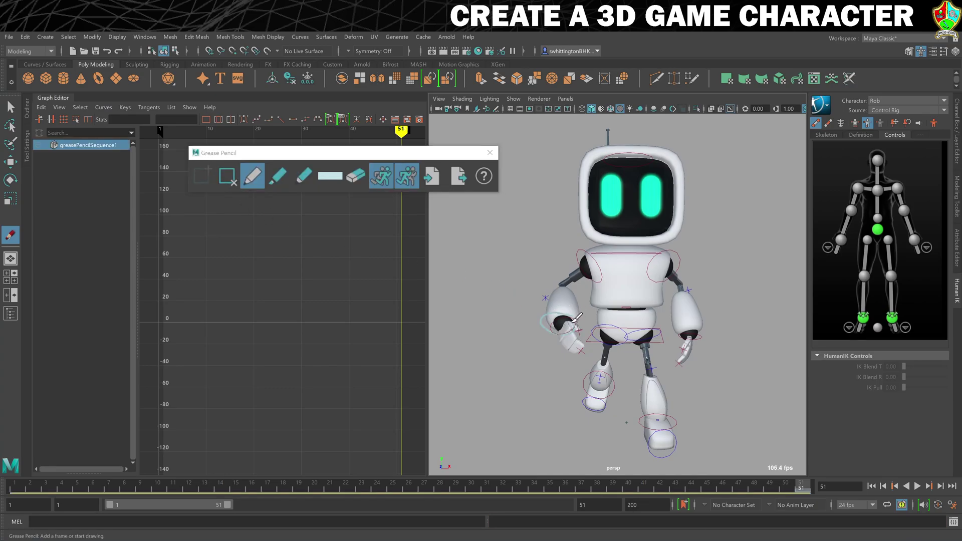
drag(566, 318, 565, 319)
mouse_move(698, 329)
mouse_down()
mouse_move(676, 335)
mouse_move(687, 345)
mouse_move(703, 338)
mouse_move(688, 329)
mouse_up()
At frame 26, move the right wrist effector up and outward to about -37.7, 73.2, 38.0.
click(404, 483)
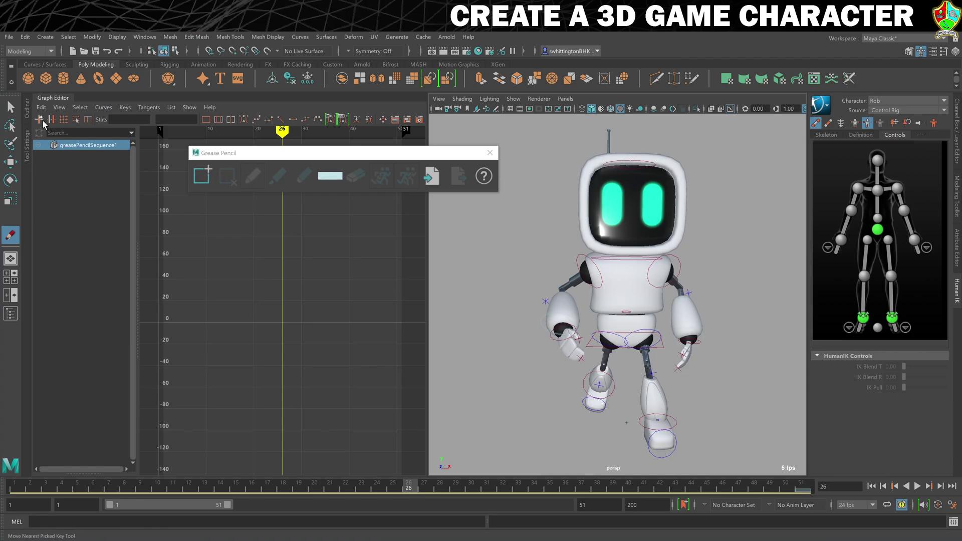
click(12, 107)
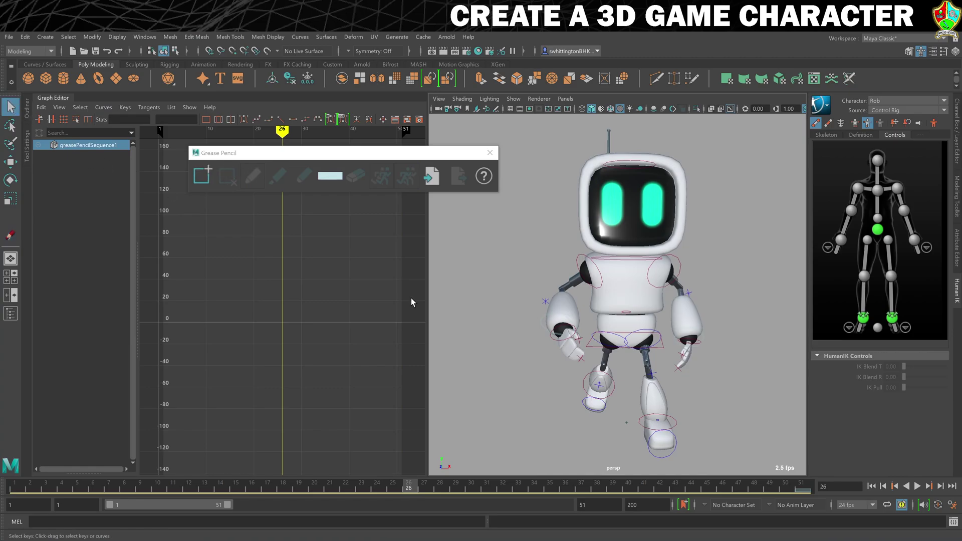
click(564, 332)
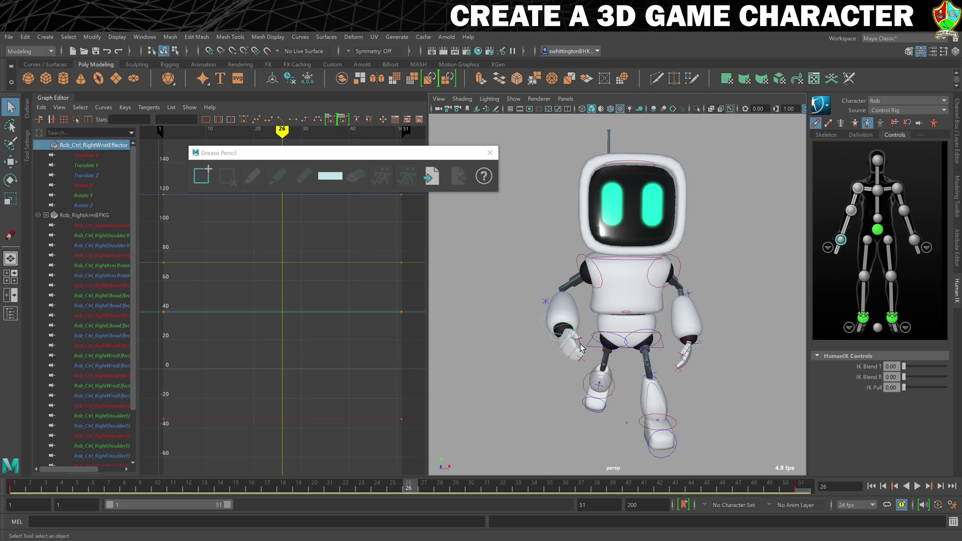
key(w)
drag(563, 285, 563, 275)
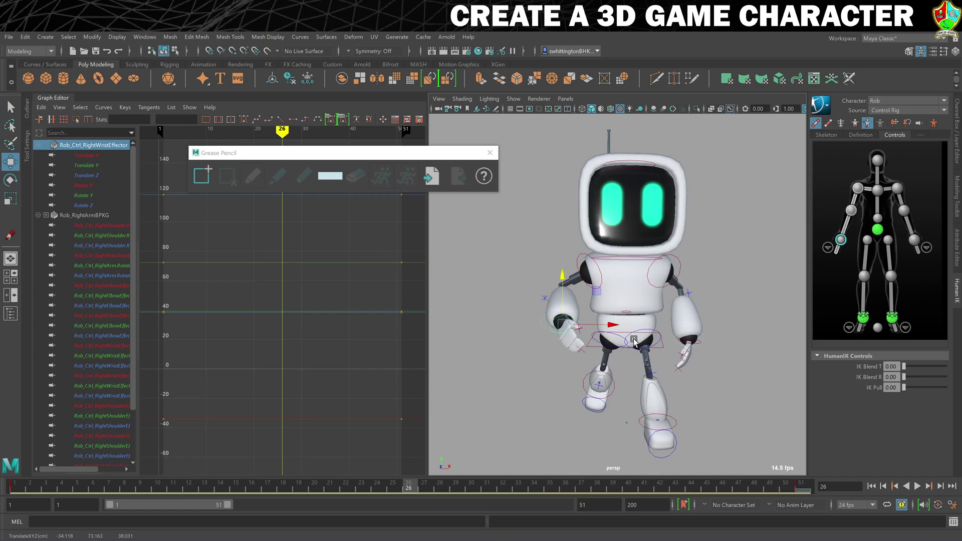
drag(611, 325, 604, 325)
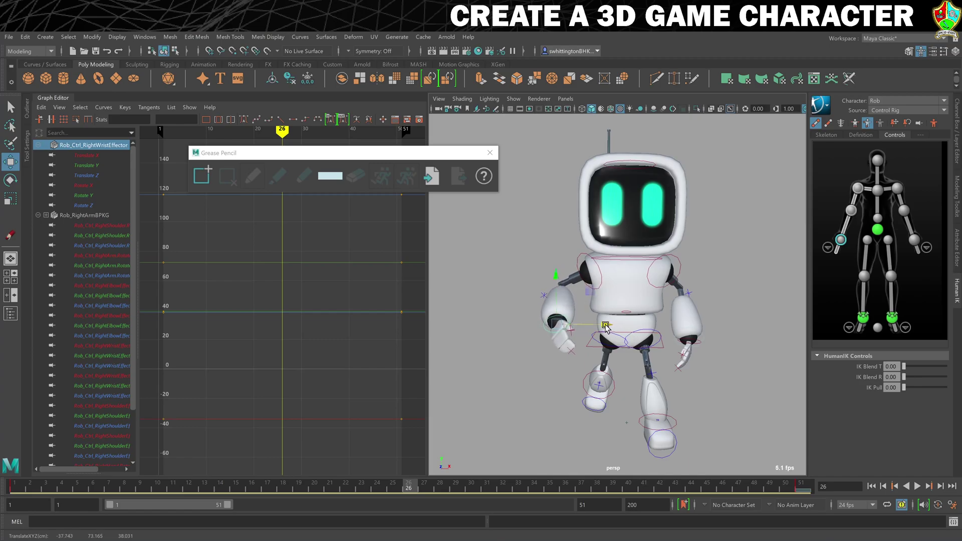
At frame 26, move the left wrist effector slightly up and outward from the body and key it.
click(691, 342)
drag(691, 294, 691, 287)
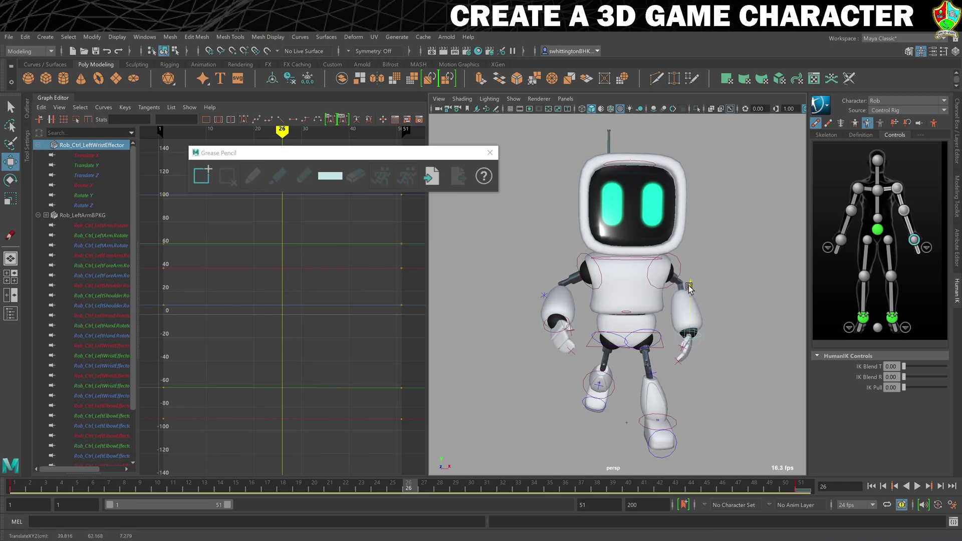
drag(737, 336, 744, 336)
key(s)
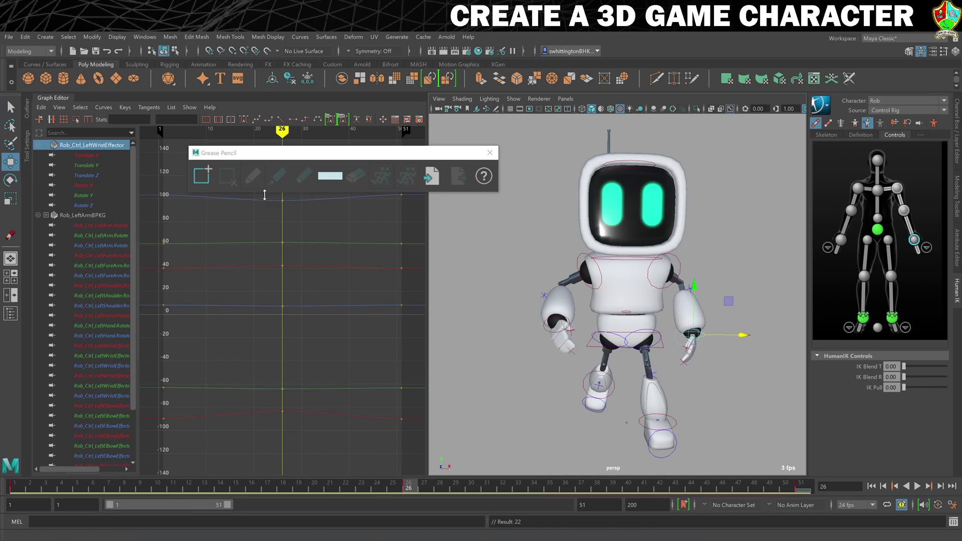
Remove the Grease Pencil frame at frame 51, return to the Select tool and close the Grease Pencil window.
click(801, 487)
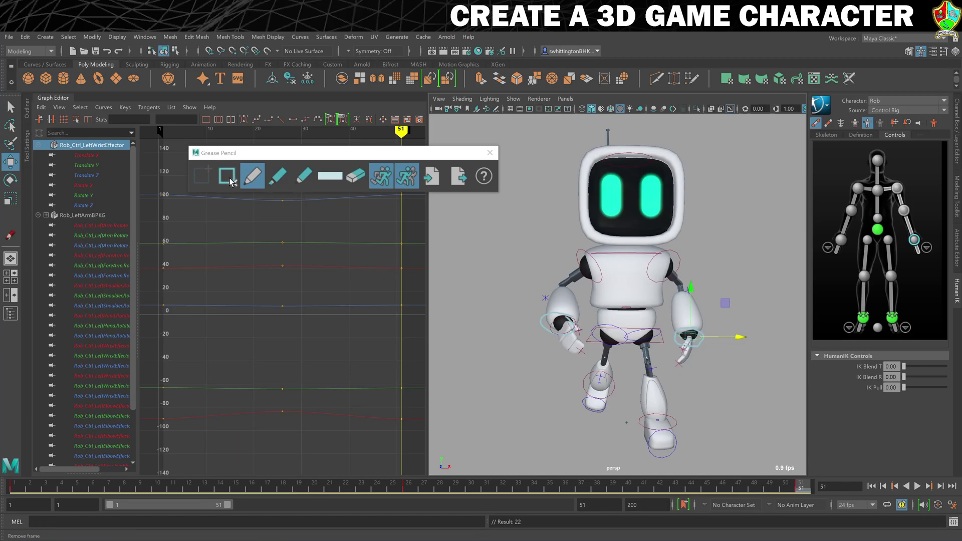
click(231, 181)
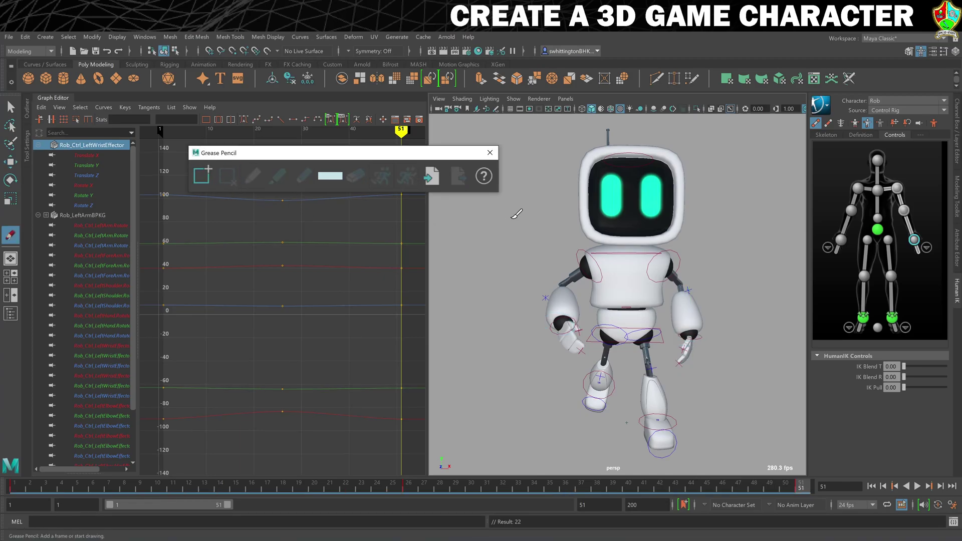
click(490, 153)
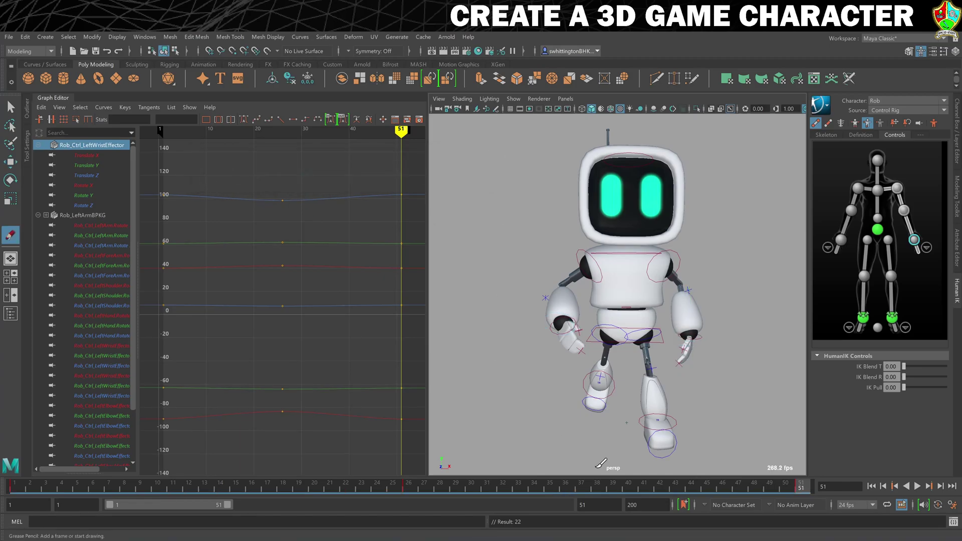
click(489, 153)
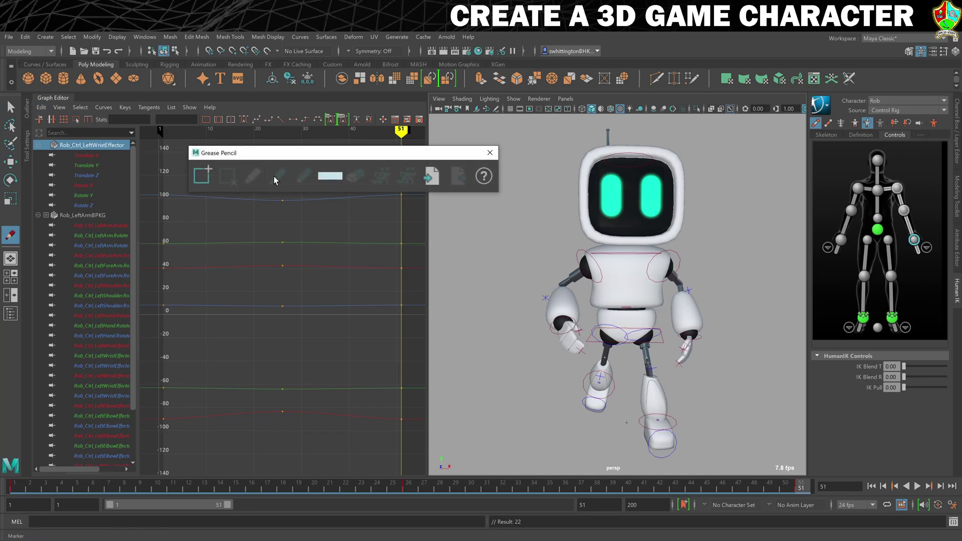
click(10, 107)
click(490, 152)
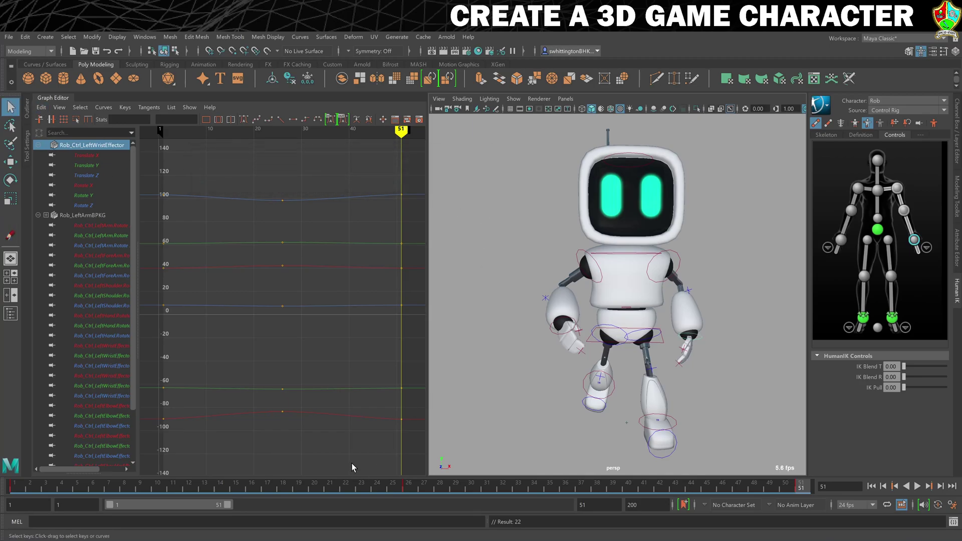
Play back the arm motion and inspect the right wrist effector's curves at frame 26.
click(917, 486)
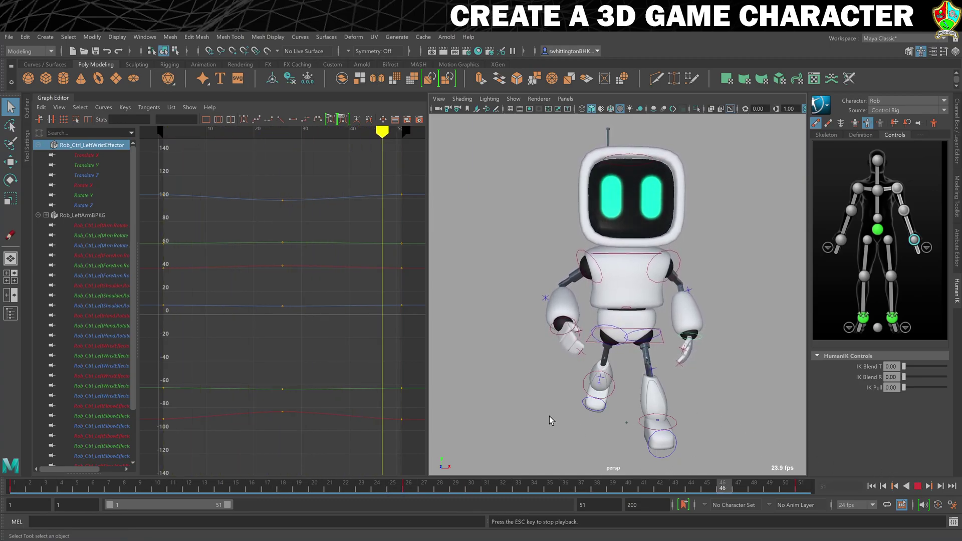
click(919, 486)
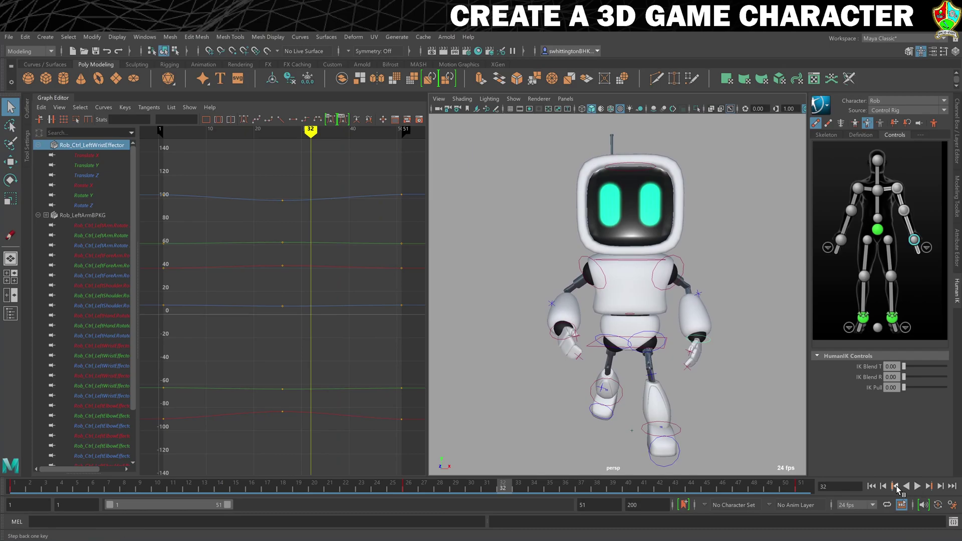
click(554, 335)
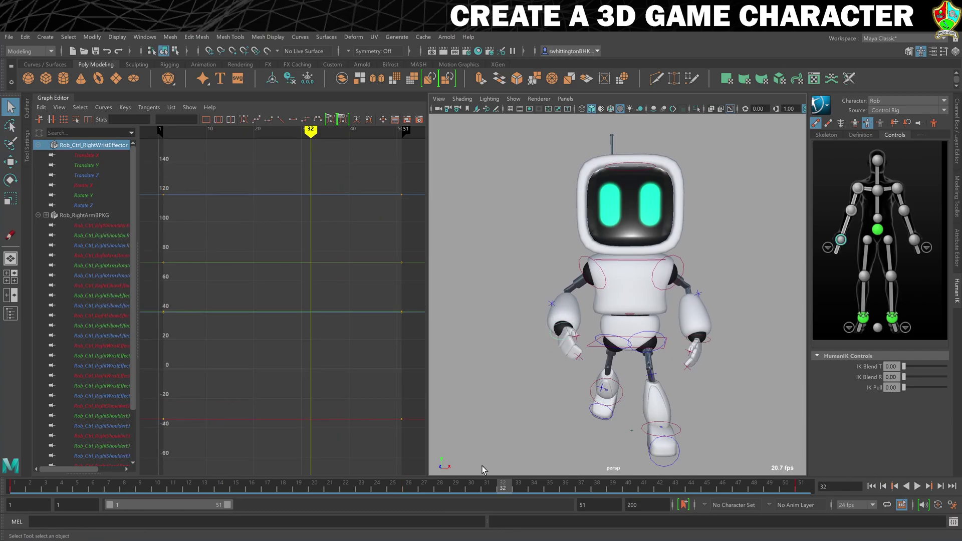
click(415, 490)
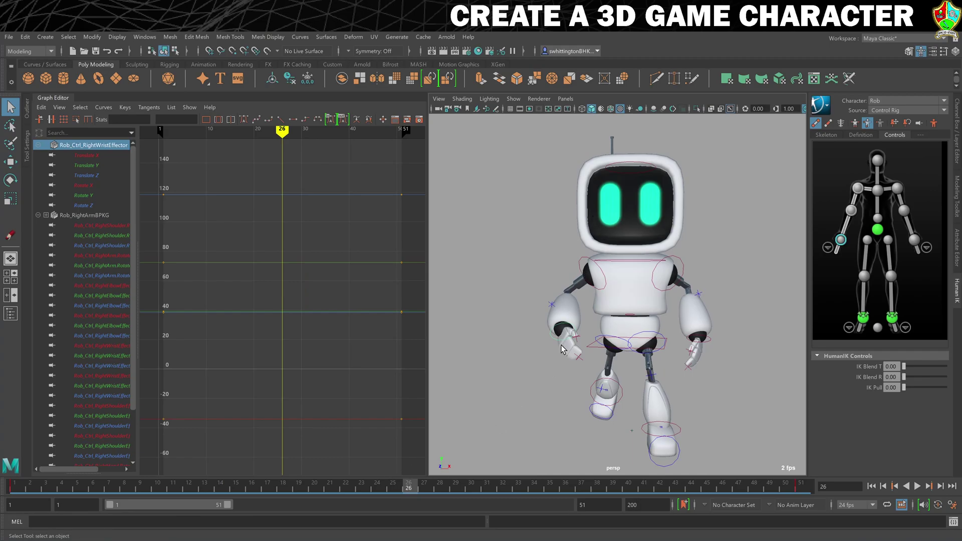
At frame 1, add a Grease Pencil frame and trace the right wrist effector's outline as a position guide.
key(alt+shift+v)
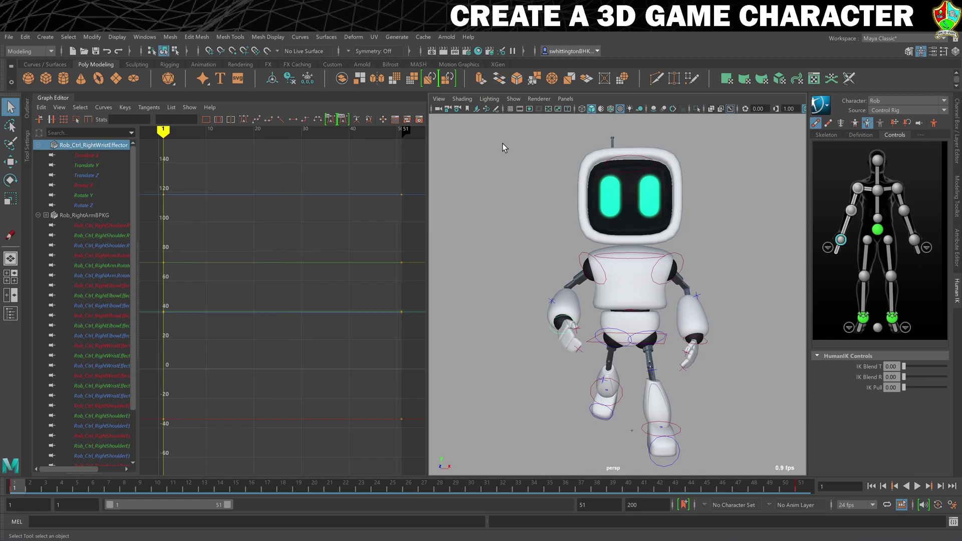
click(10, 236)
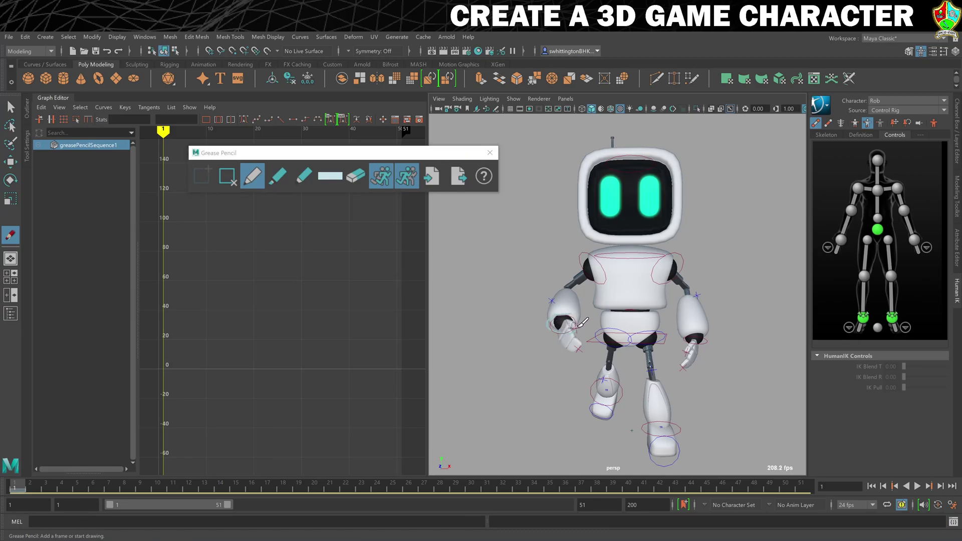
At frame 26, move the right wrist effector slightly up and outward against the drawn guide and key it.
click(409, 490)
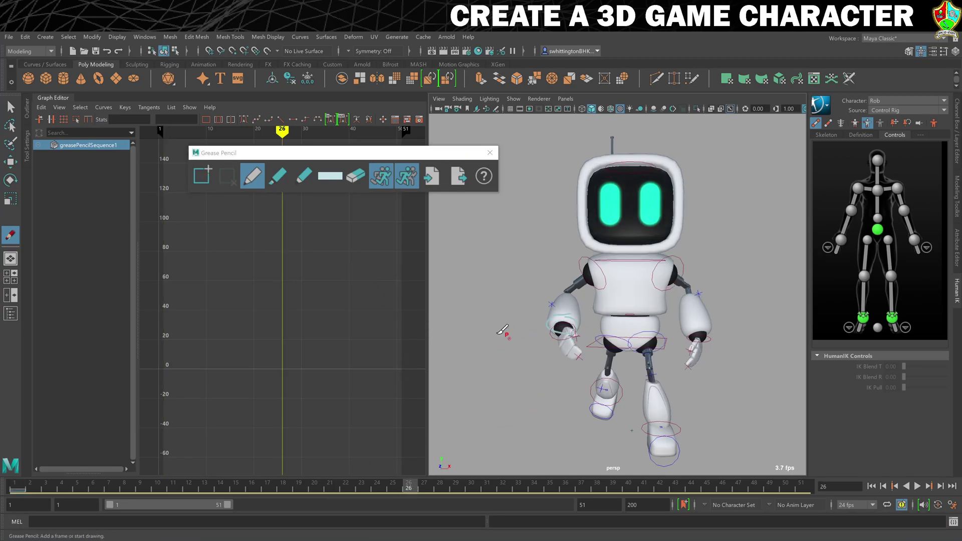
click(10, 107)
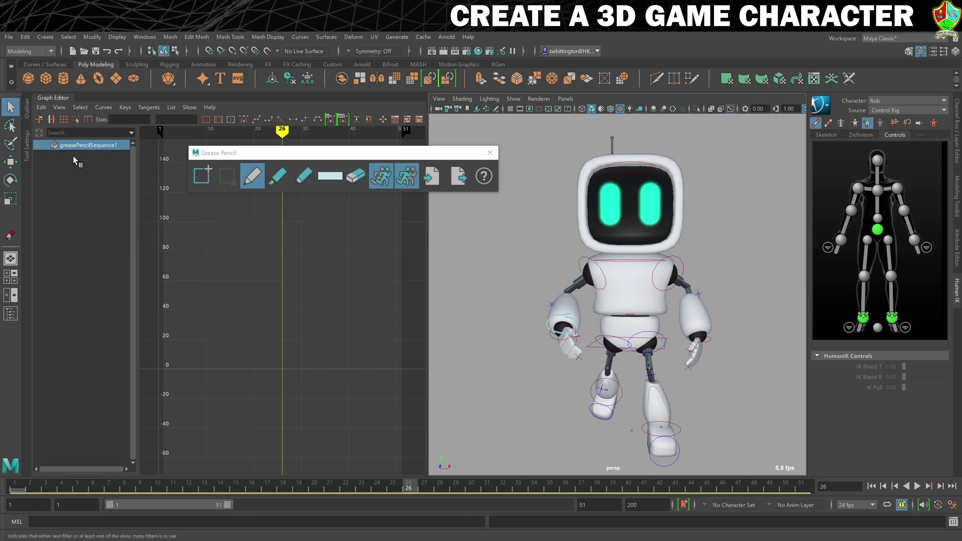
click(563, 341)
key(w)
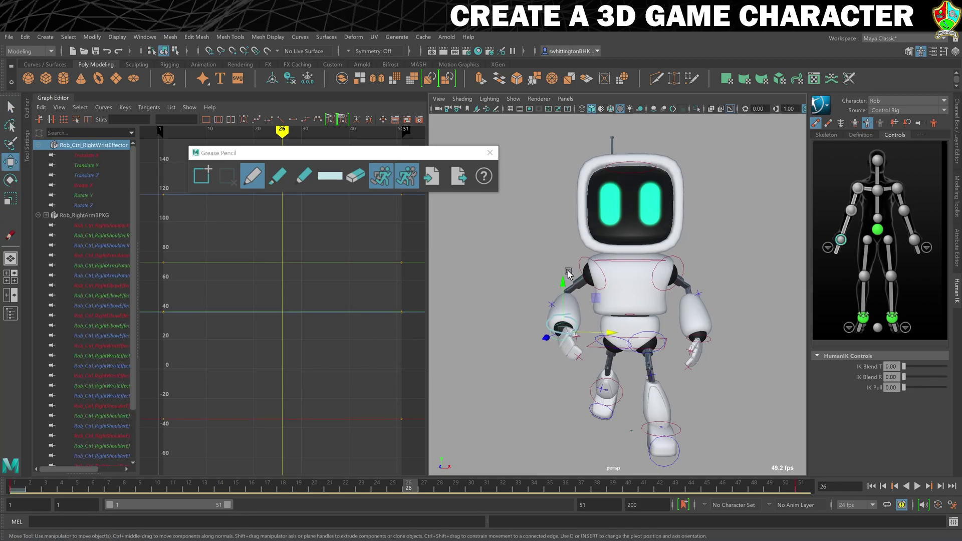
drag(614, 326, 609, 325)
key(s)
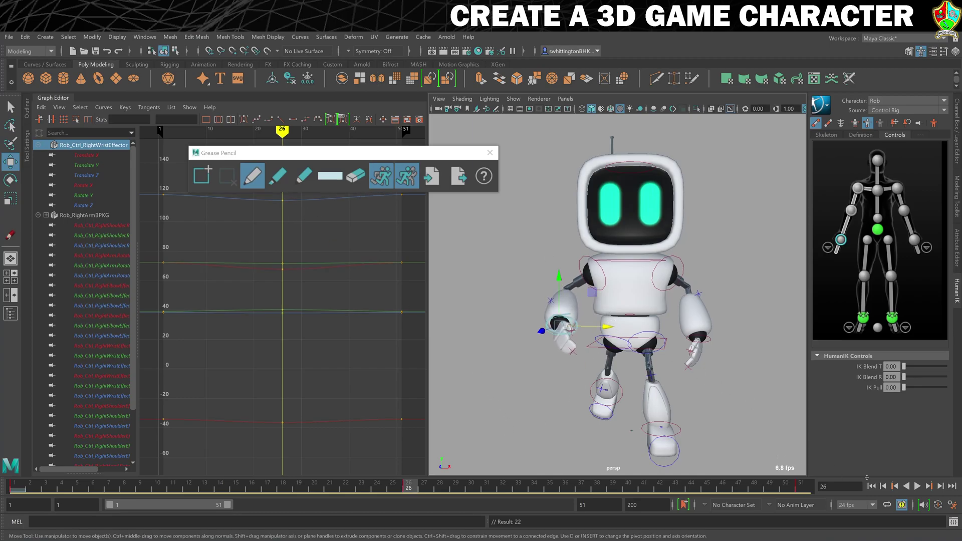
Play back the motion of both wrists, view the robot from its side and go to frame 51.
click(917, 486)
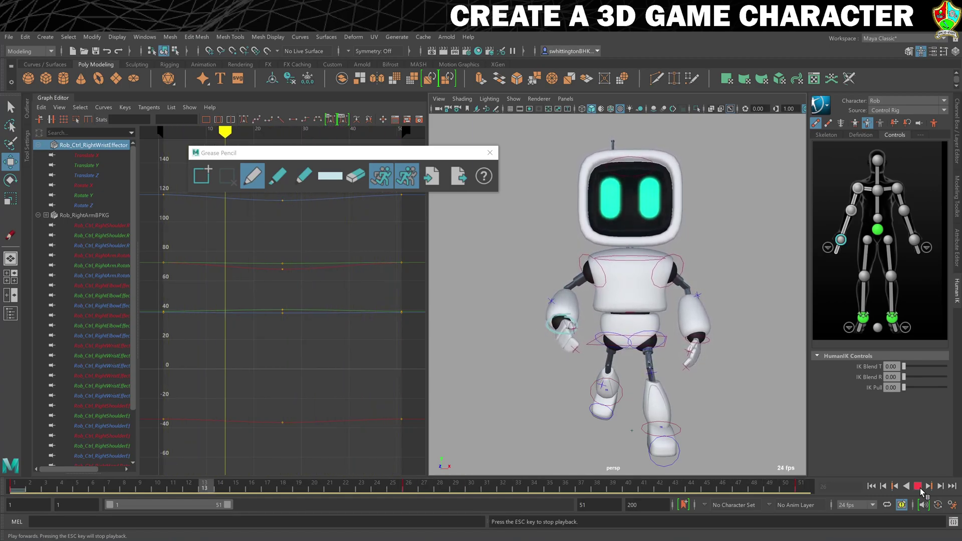
alt+drag(496, 395, 636, 395)
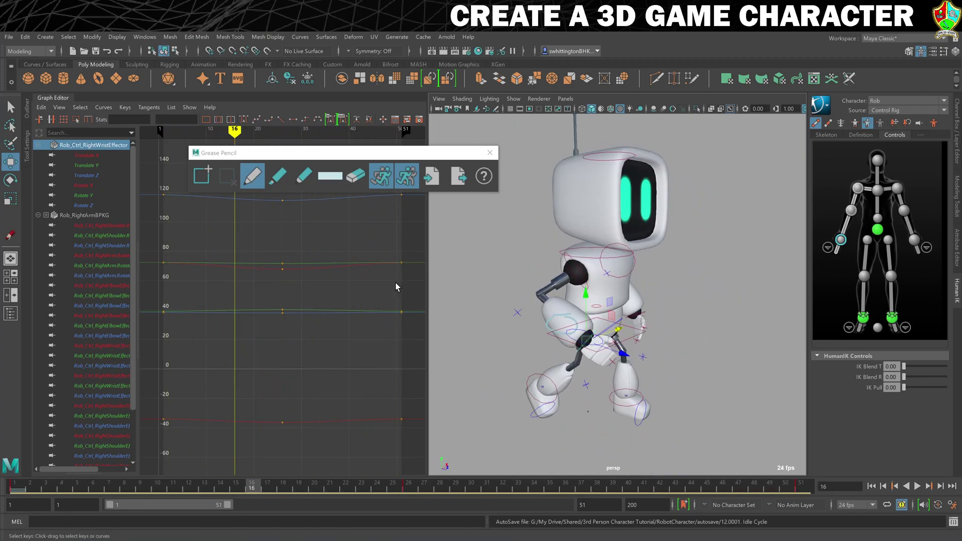
key(q)
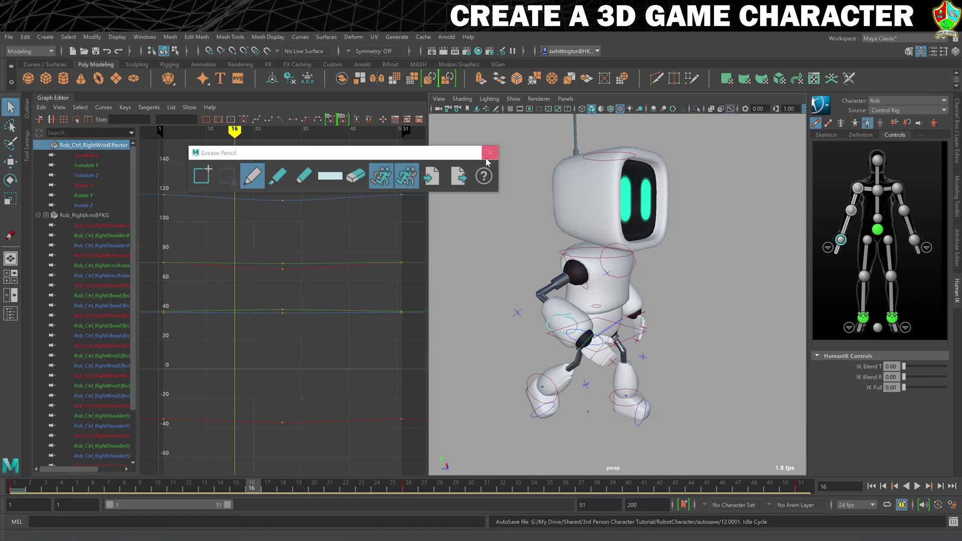
click(800, 489)
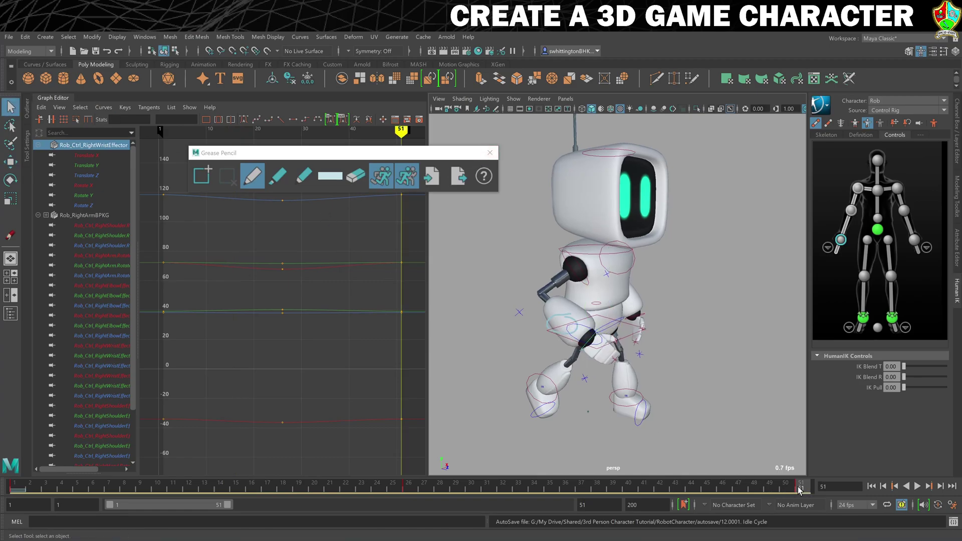
Delete the Grease Pencil guide frame at frame 1, close the Grease Pencil tool and return to the Select tool.
click(16, 486)
click(223, 179)
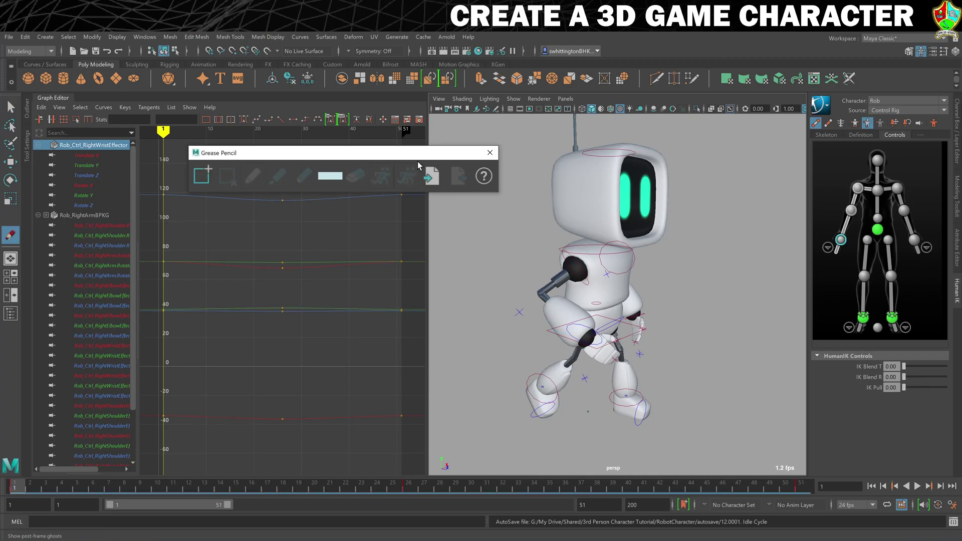
click(490, 152)
click(10, 107)
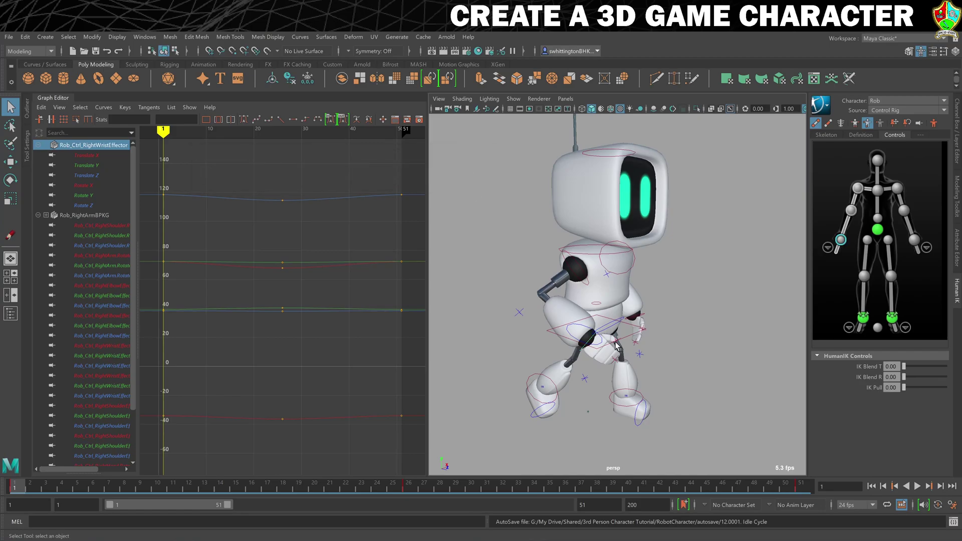
mouse_move(732, 384)
alt+mouse_down()
mouse_move(702, 376)
mouse_move(715, 379)
alt+mouse_up()
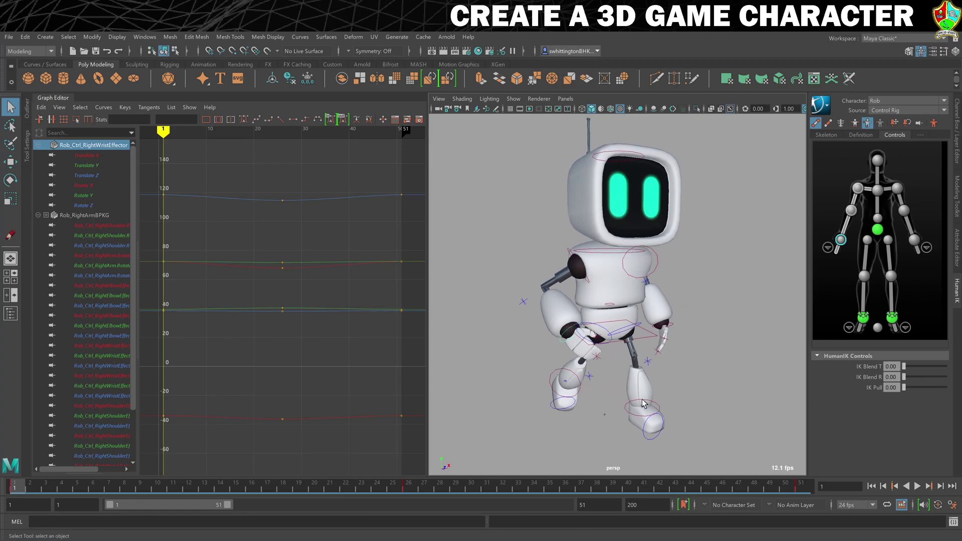
Select both wrist effectors and all keys on their right-arm and left-arm animation curves.
drag(88, 147, 86, 147)
mouse_move(132, 209)
mouse_down()
mouse_move(118, 277)
mouse_move(146, 196)
mouse_up()
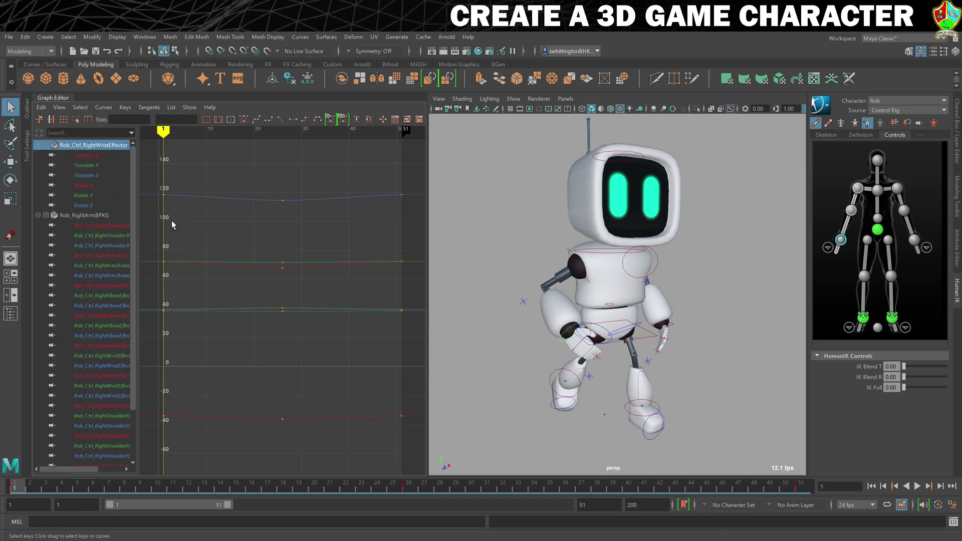
shift+click(671, 324)
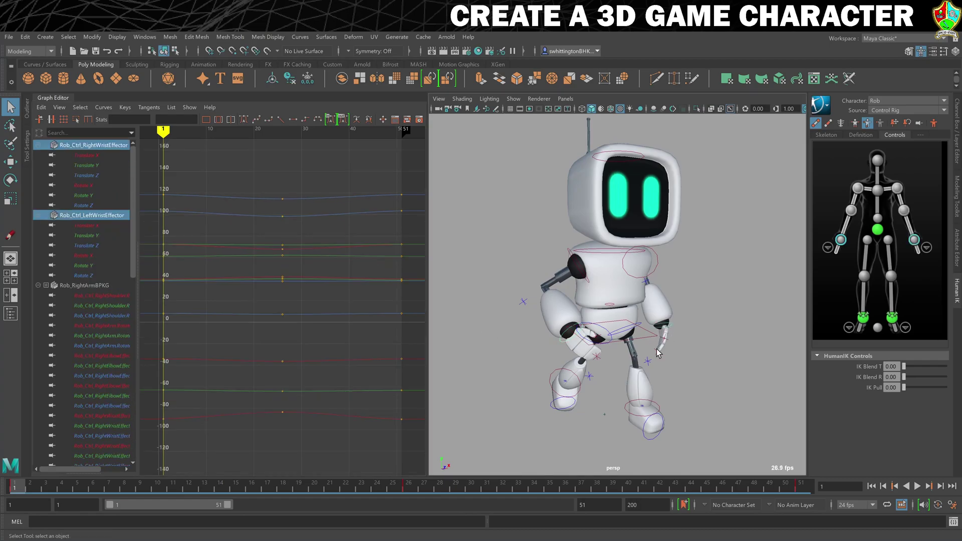
click(85, 146)
drag(134, 174, 127, 364)
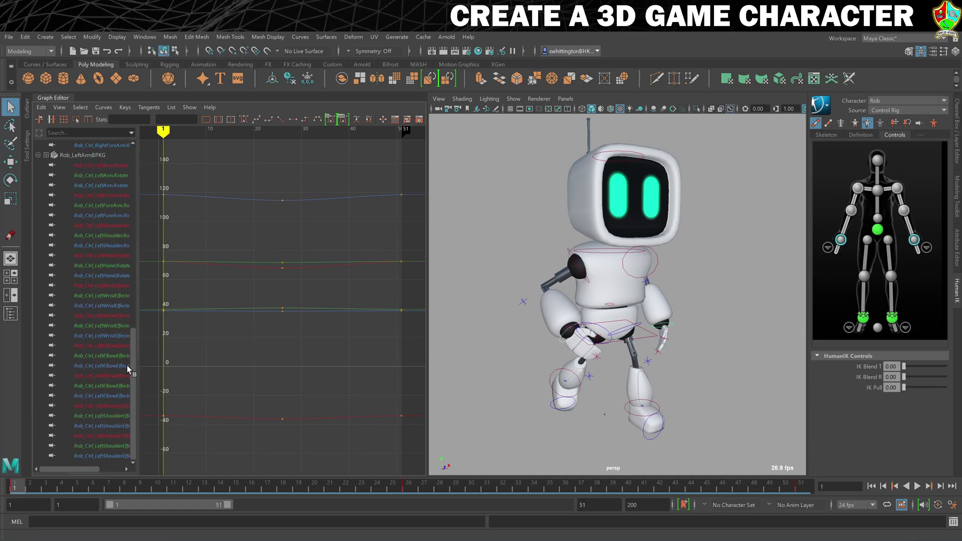
shift+click(91, 455)
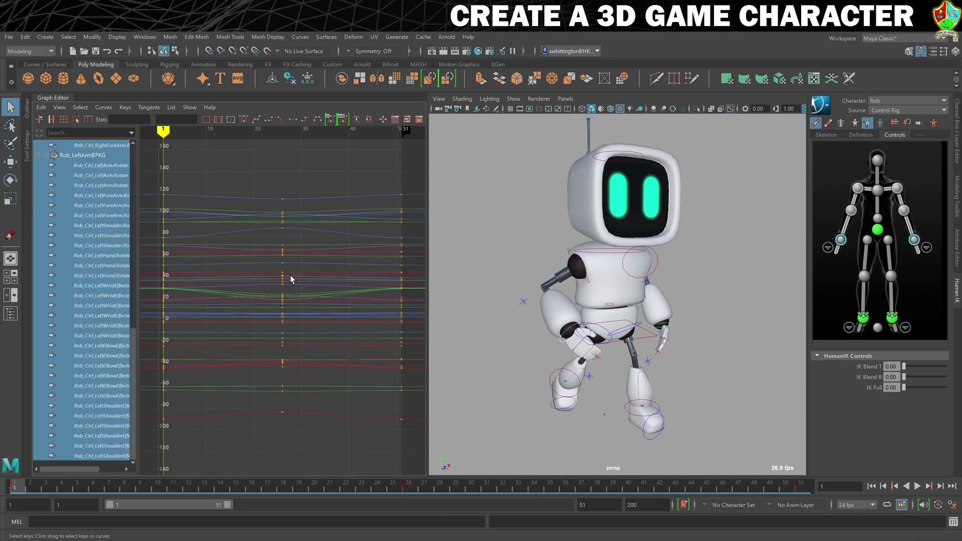
drag(152, 170, 410, 438)
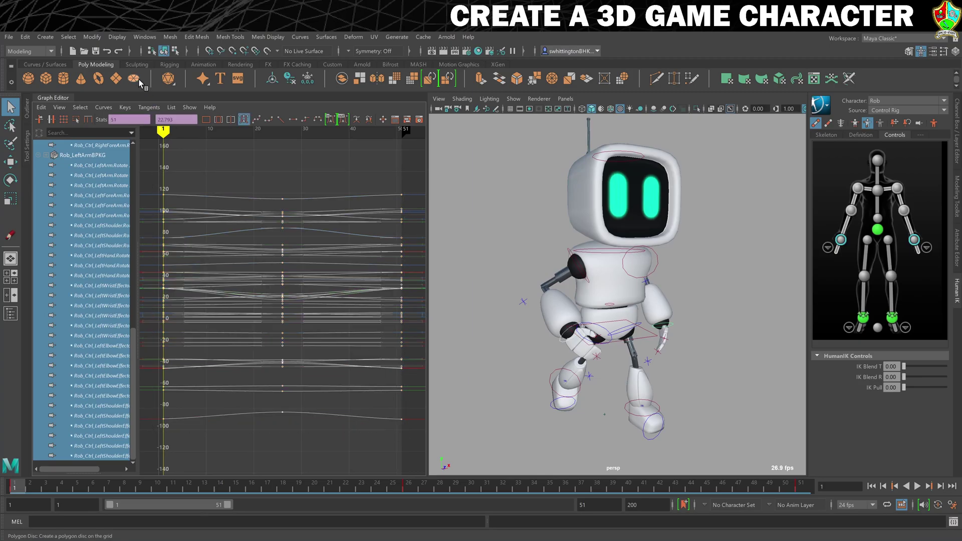
Set both the pre-infinity and post-infinity of the selected arm curves to Cycle.
click(103, 107)
mouse_move(150, 126)
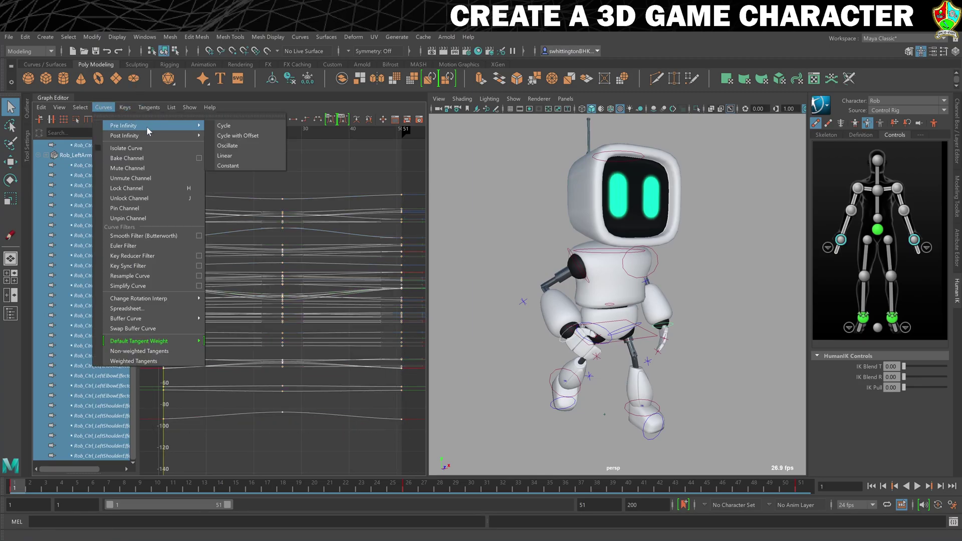
click(224, 126)
click(104, 107)
mouse_move(178, 142)
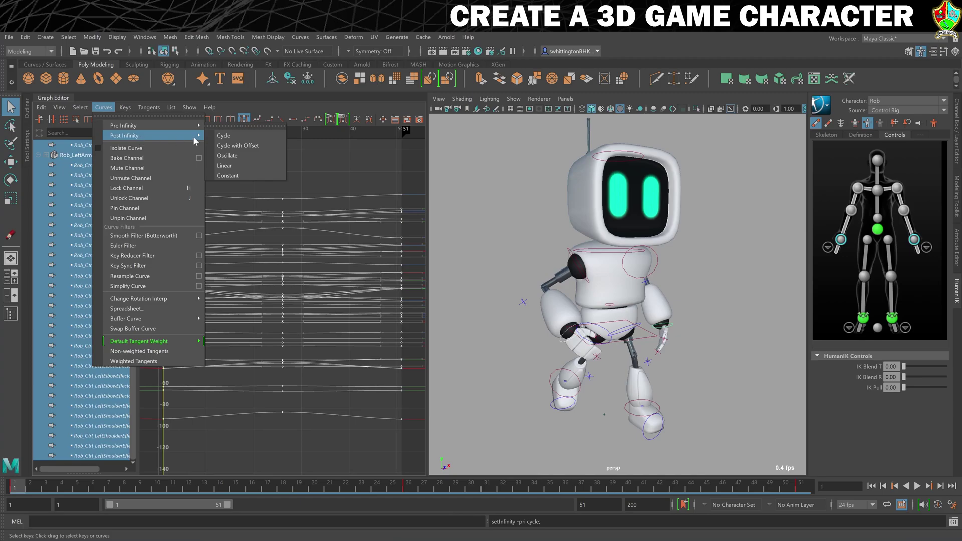
click(224, 136)
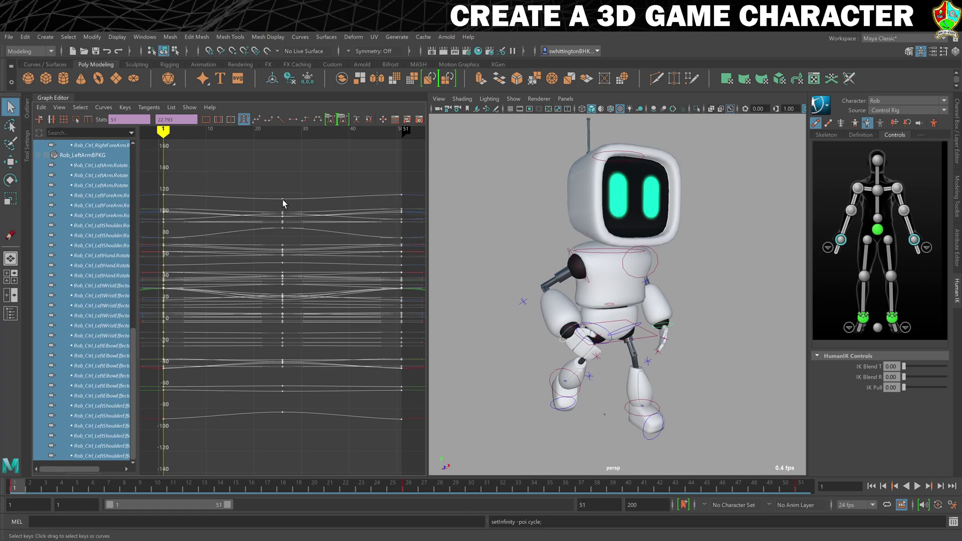
Shift all selected arm keys 12 frames later in time and play back the offset arm motion.
shift+middle_drag(283, 198, 341, 198)
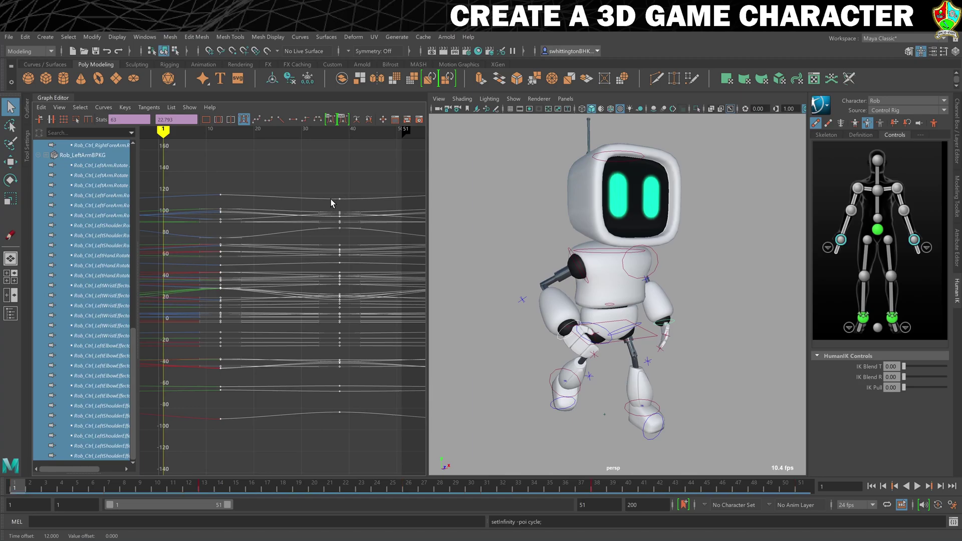
click(725, 376)
click(918, 486)
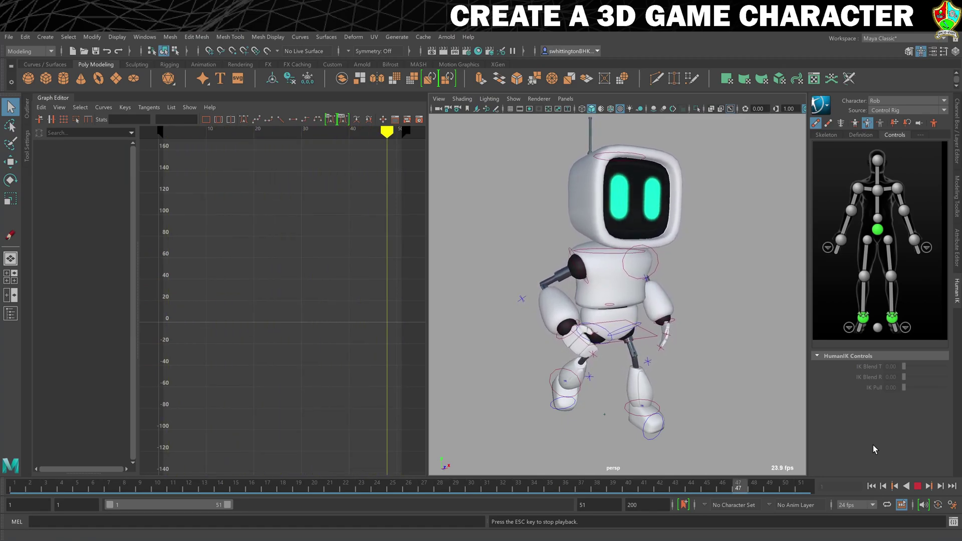
key(Escape)
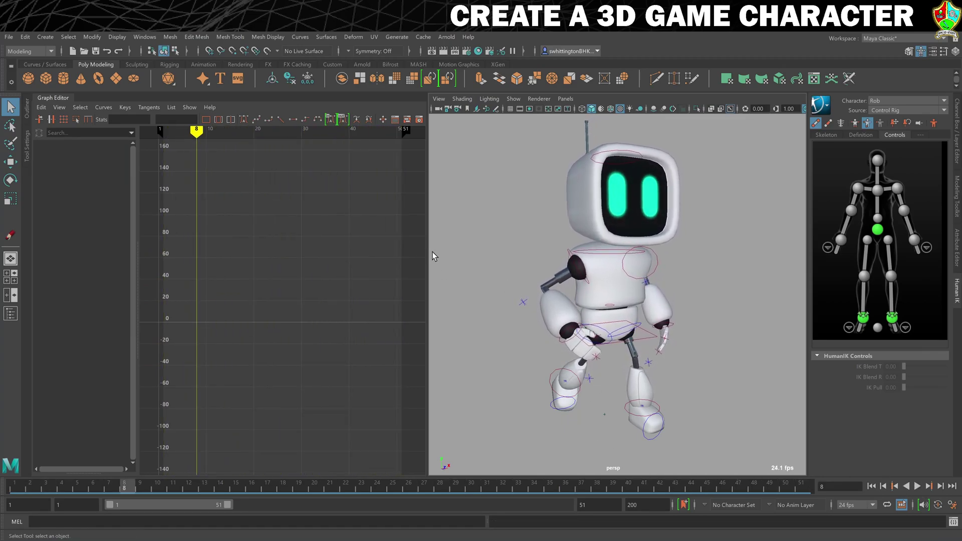
Reselect the right and left wrist effectors together with every key on all their arm curves.
click(561, 343)
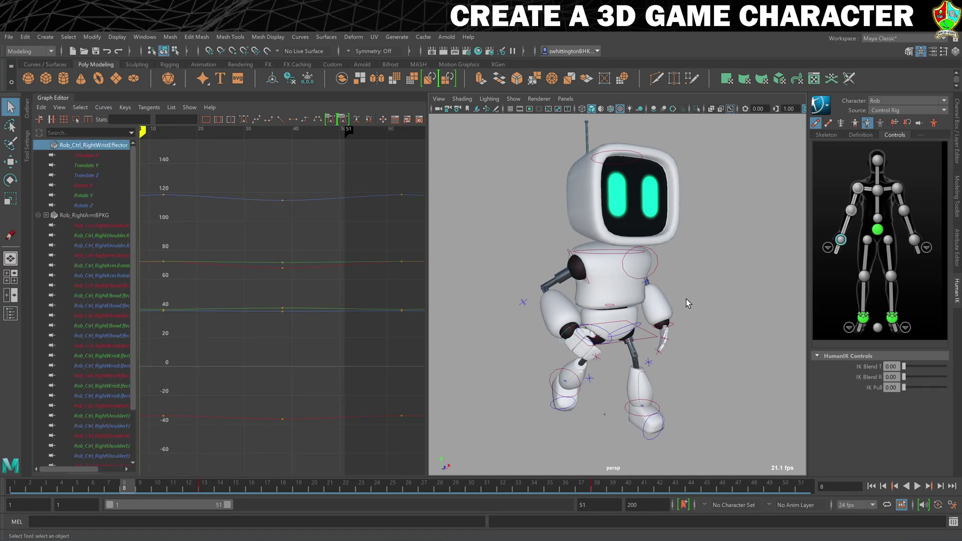
shift+click(670, 331)
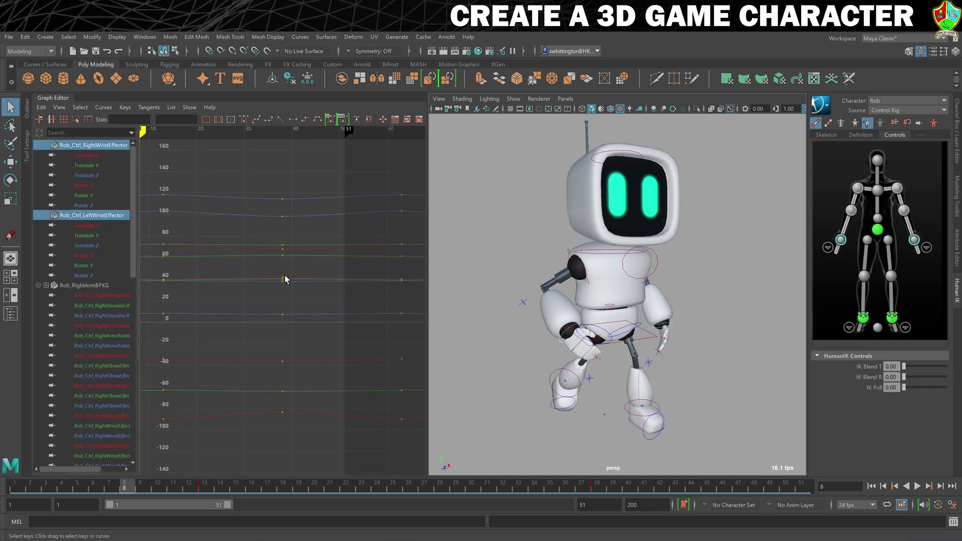
click(93, 146)
scroll(119, 250, down, 15)
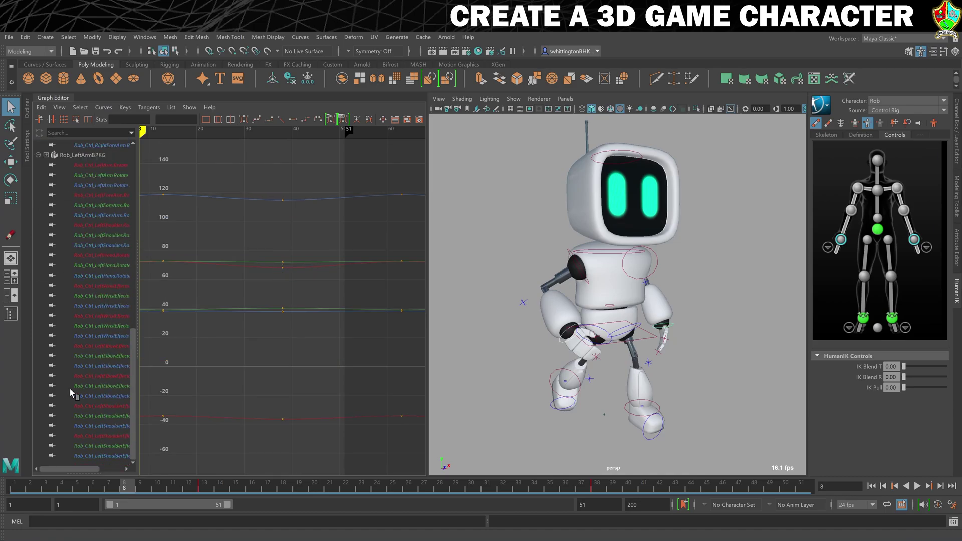
shift+click(85, 454)
drag(151, 172, 407, 433)
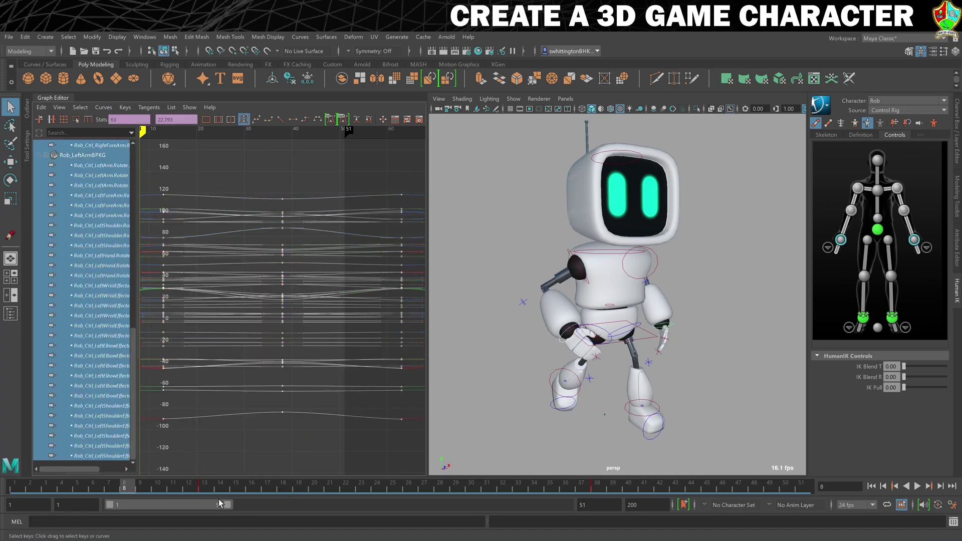
Shift the selected arm keys 5 frames earlier and play back the animation.
shift+middle_drag(282, 198, 281, 198)
shift+middle_drag(281, 198, 256, 201)
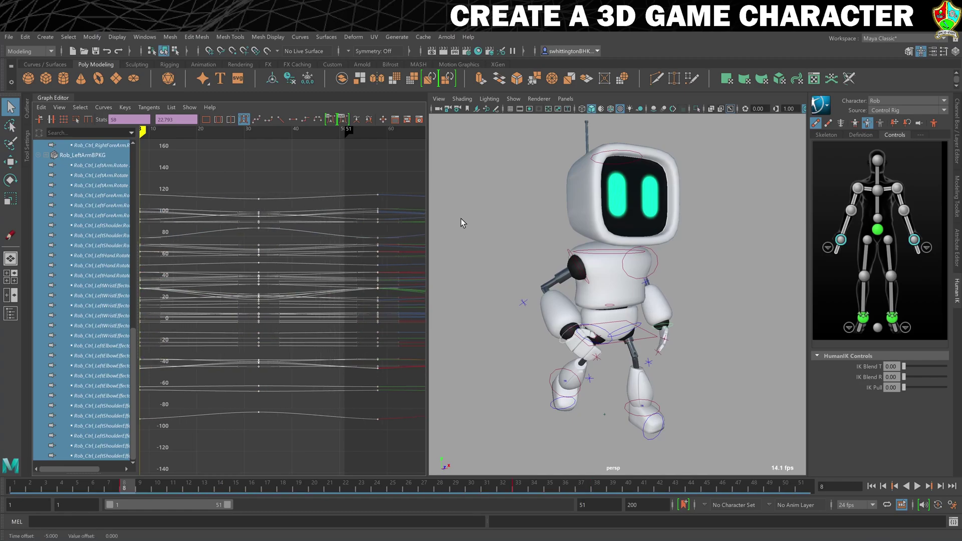
click(917, 486)
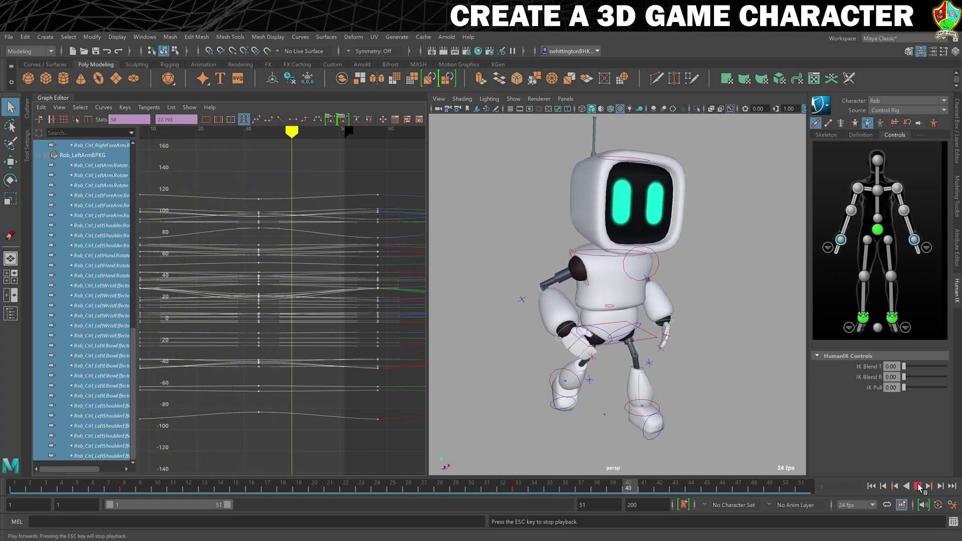
click(918, 486)
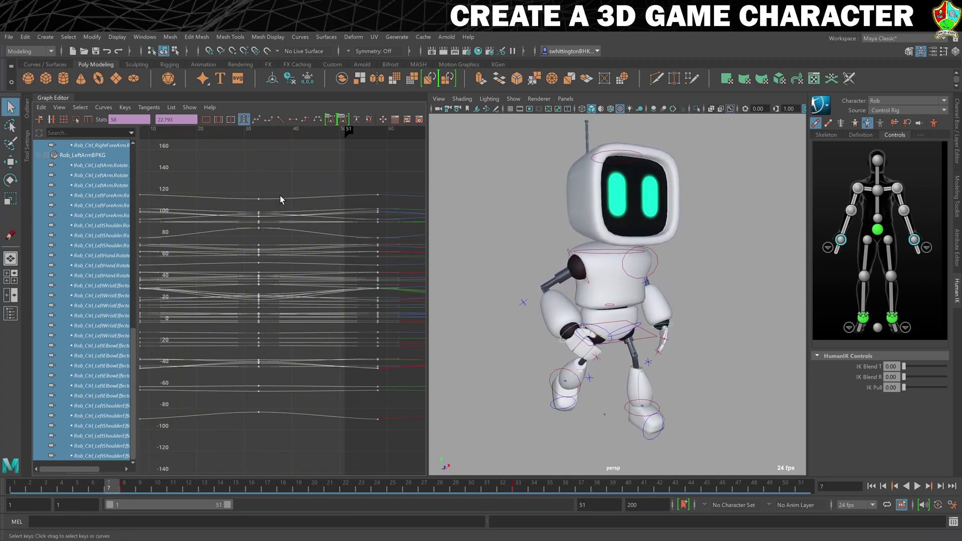
Shift the selected arm keys 10 frames later and play back the loop to check the arm delay.
shift+middle_drag(257, 200, 304, 206)
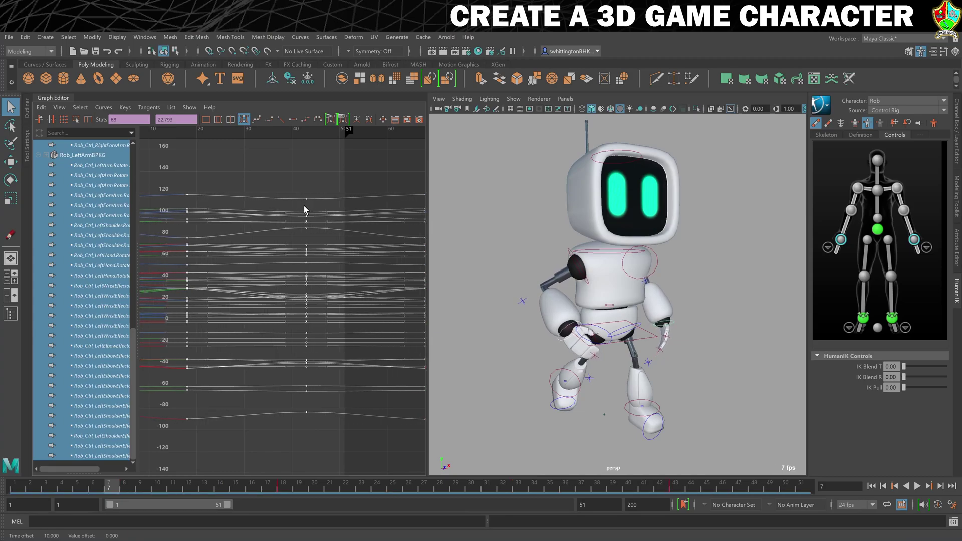
click(919, 486)
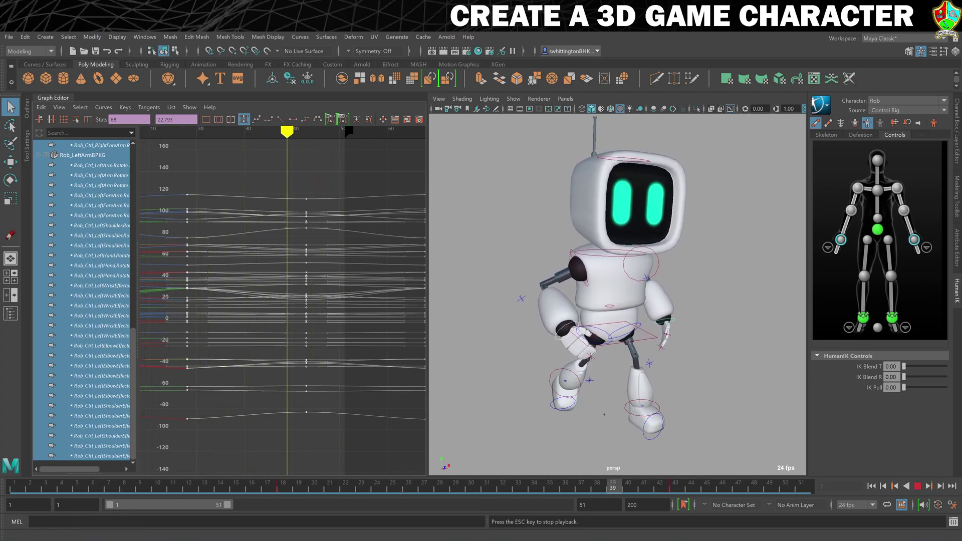
click(917, 486)
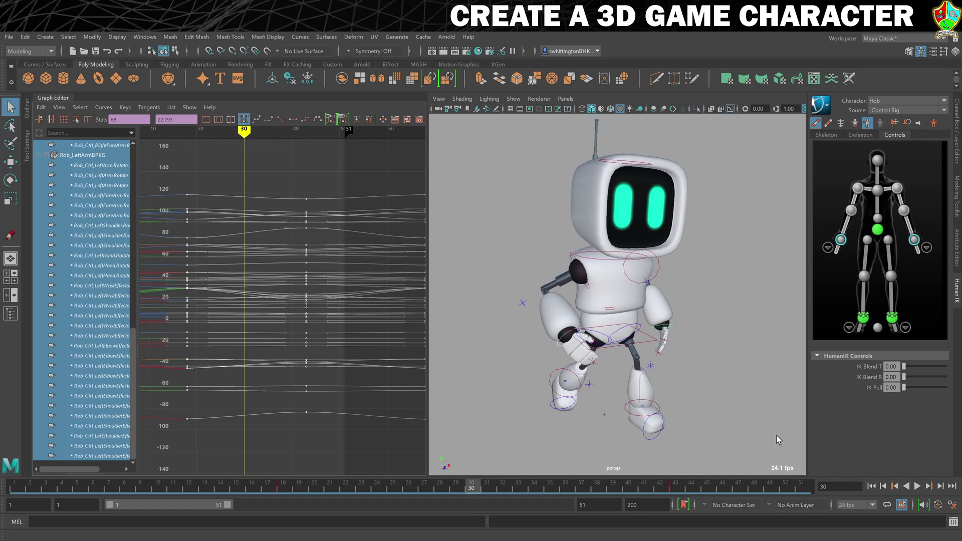
Save the Idle Cycle scene with the offset arm animation.
alt+drag(715, 348, 652, 320)
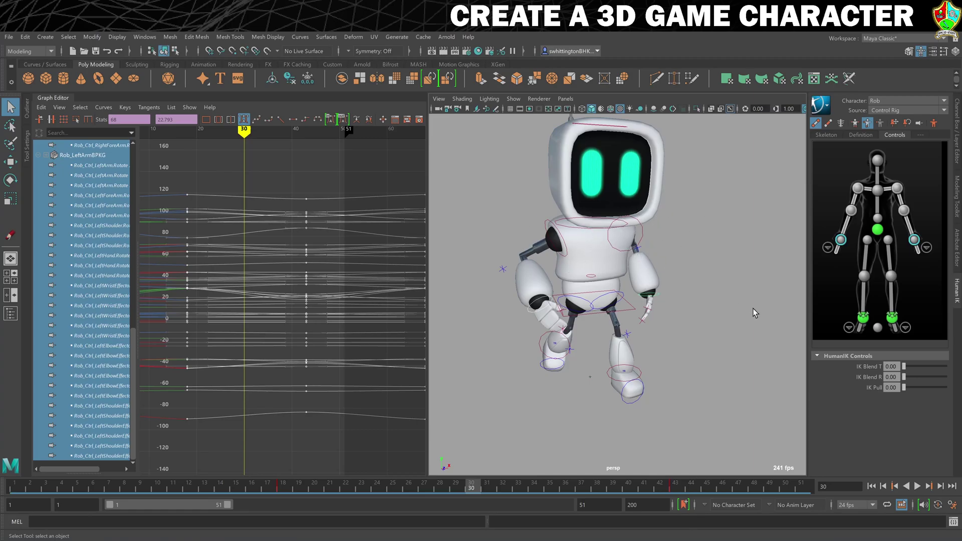
alt+middle_drag(729, 305, 742, 336)
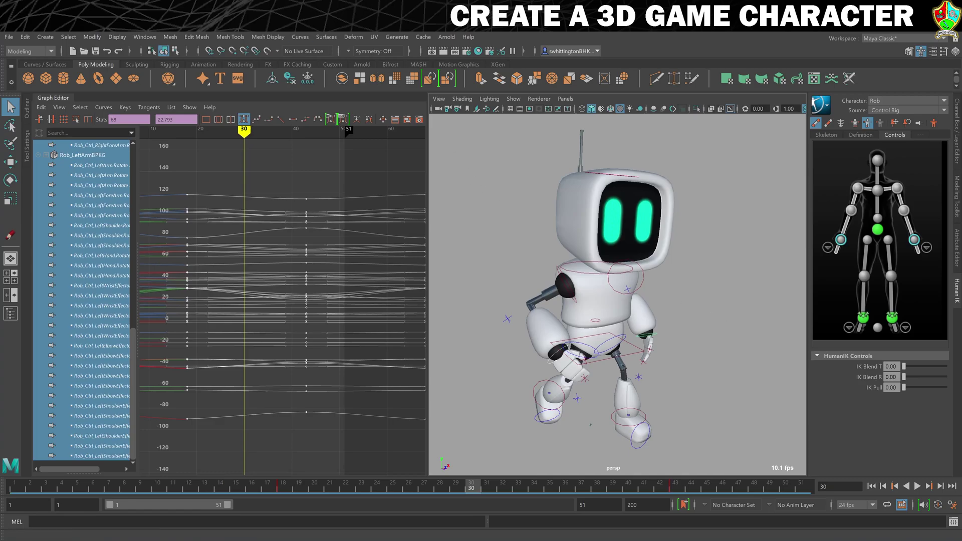
click(9, 37)
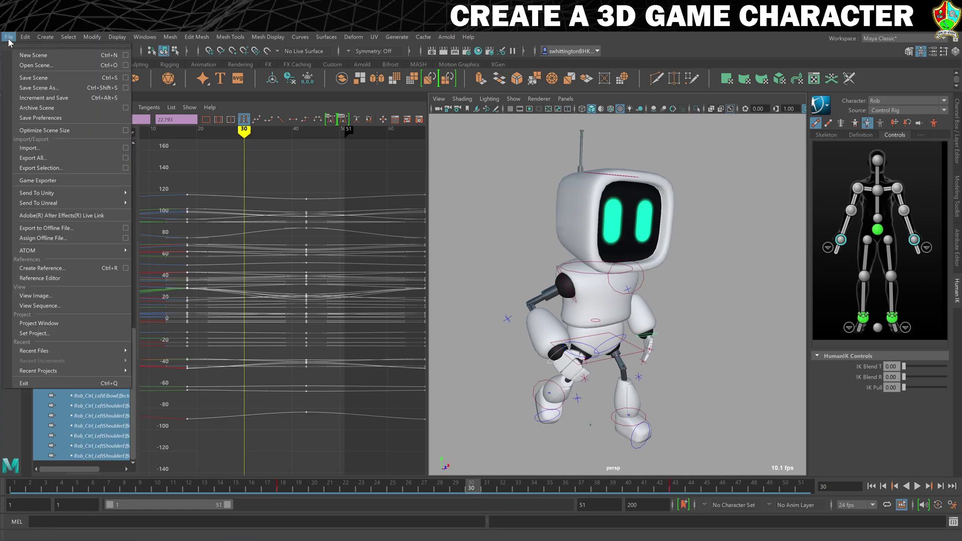
click(26, 78)
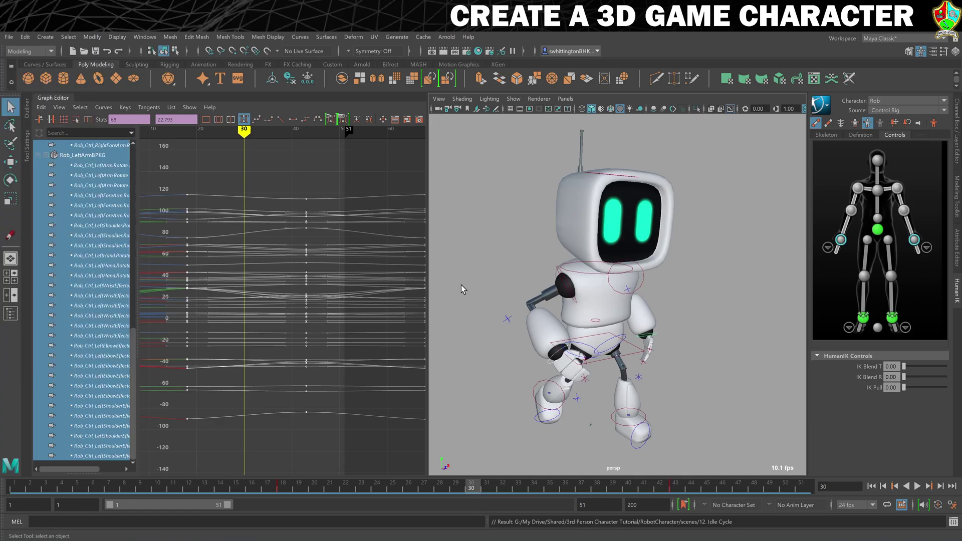